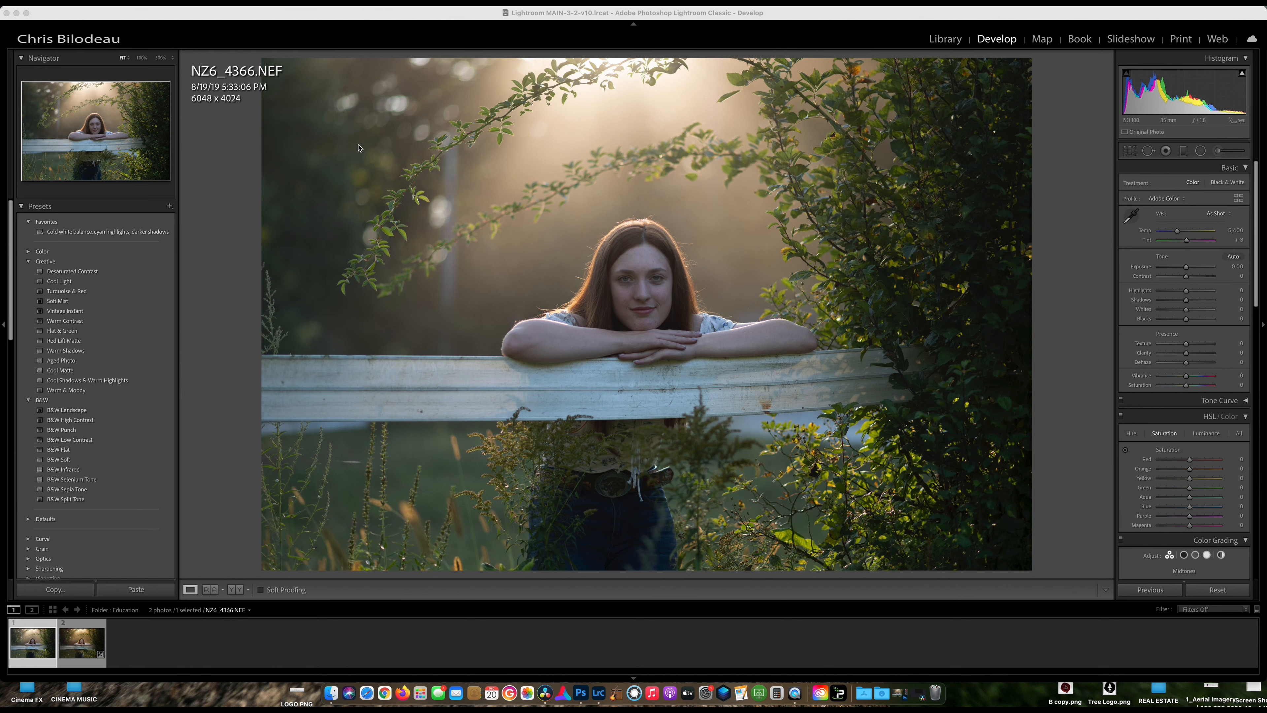
# Clone out the blemishes in the middle and on one side of the forehead with small spot-removal brushes.
pyautogui.click(163, 58)
pyautogui.click(164, 58)
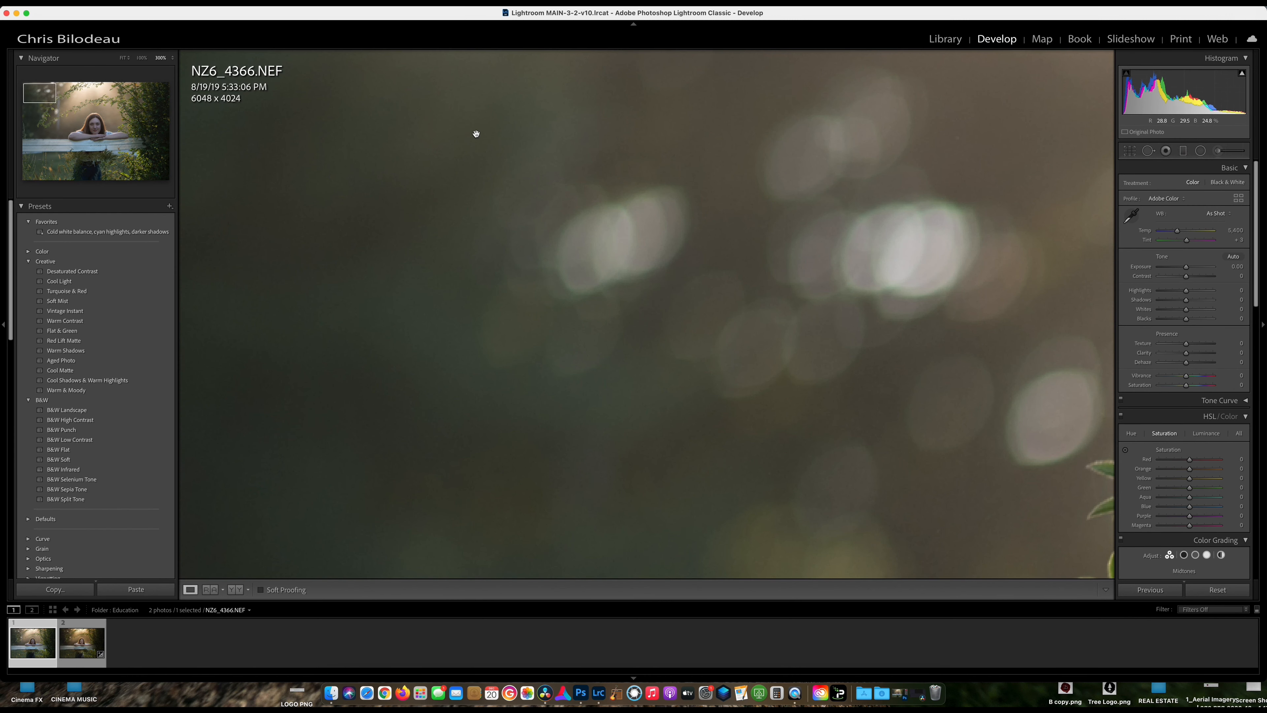
pyautogui.click(103, 125)
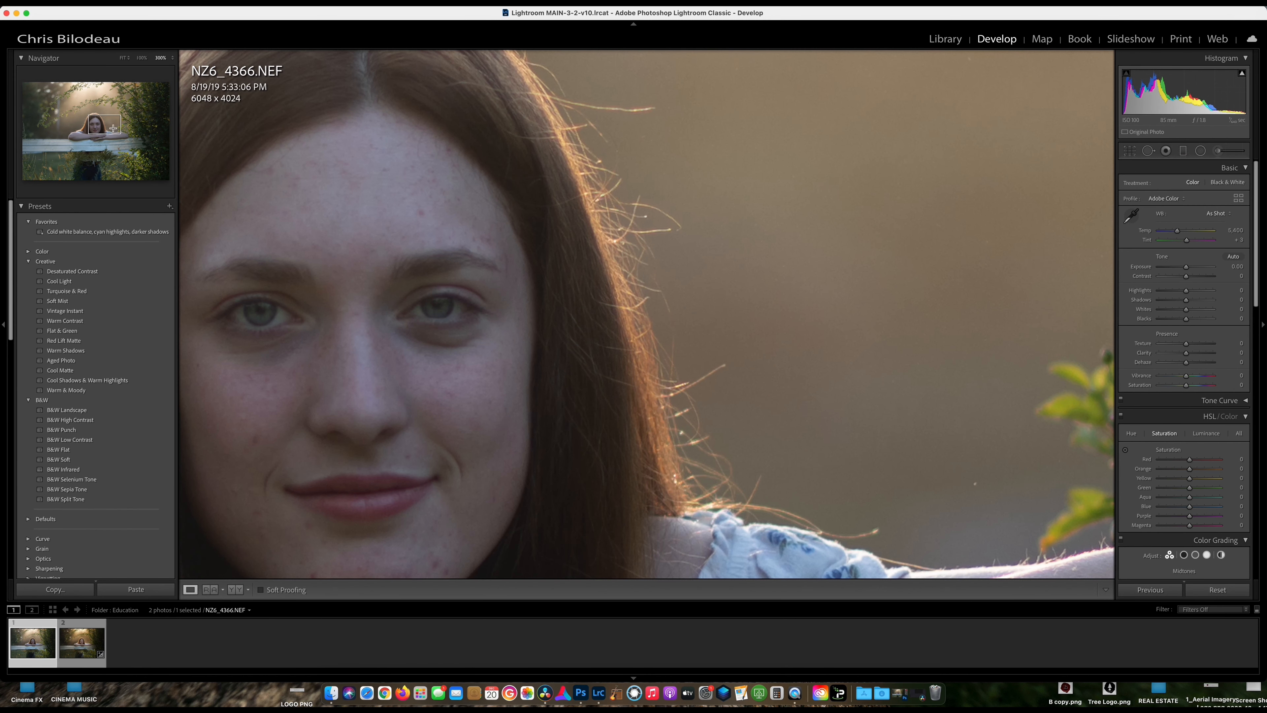
pyautogui.moveTo(323, 265); pyautogui.dragTo(602, 236)
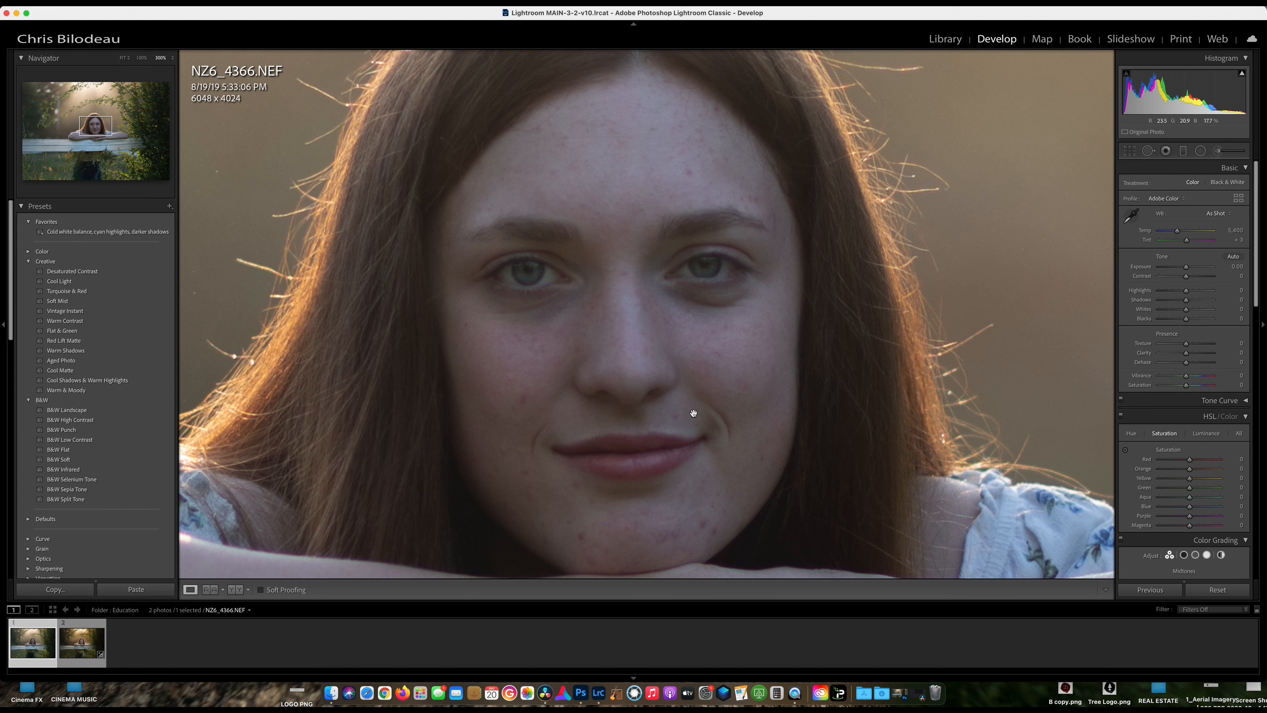
pyautogui.click(1149, 150)
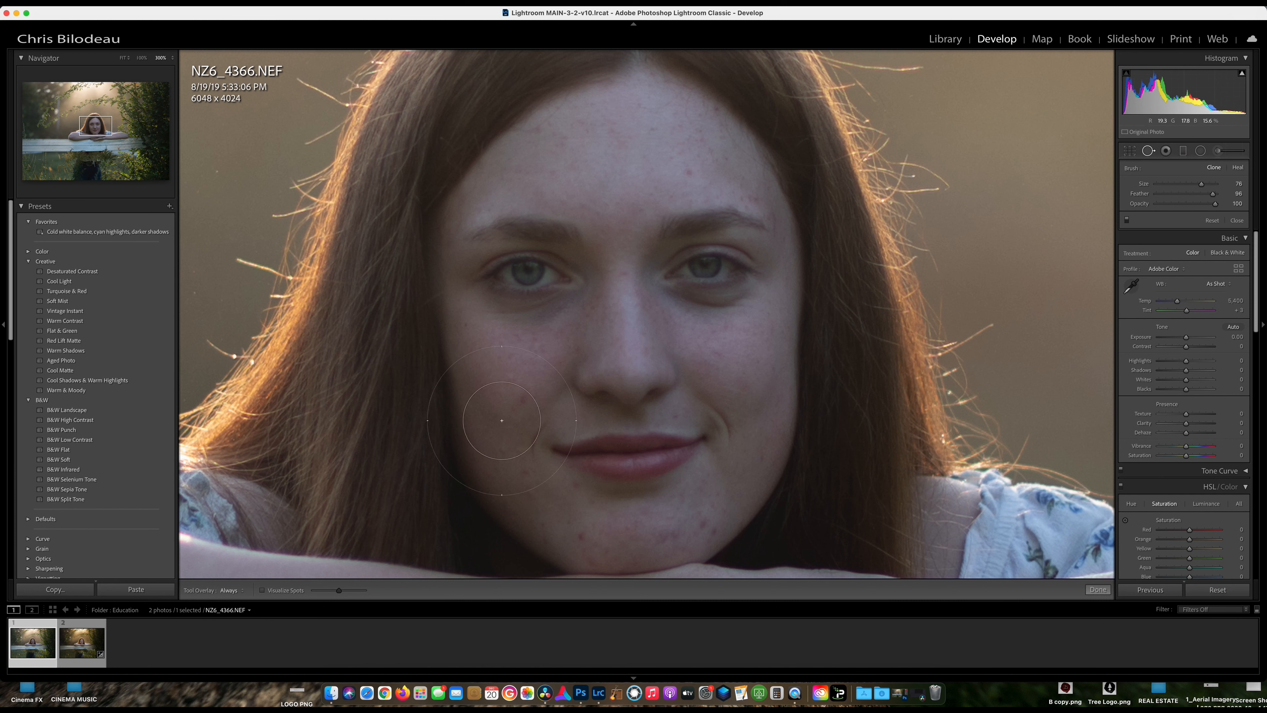
pyautogui.scroll(-3, 691, 172)
pyautogui.click(688, 171)
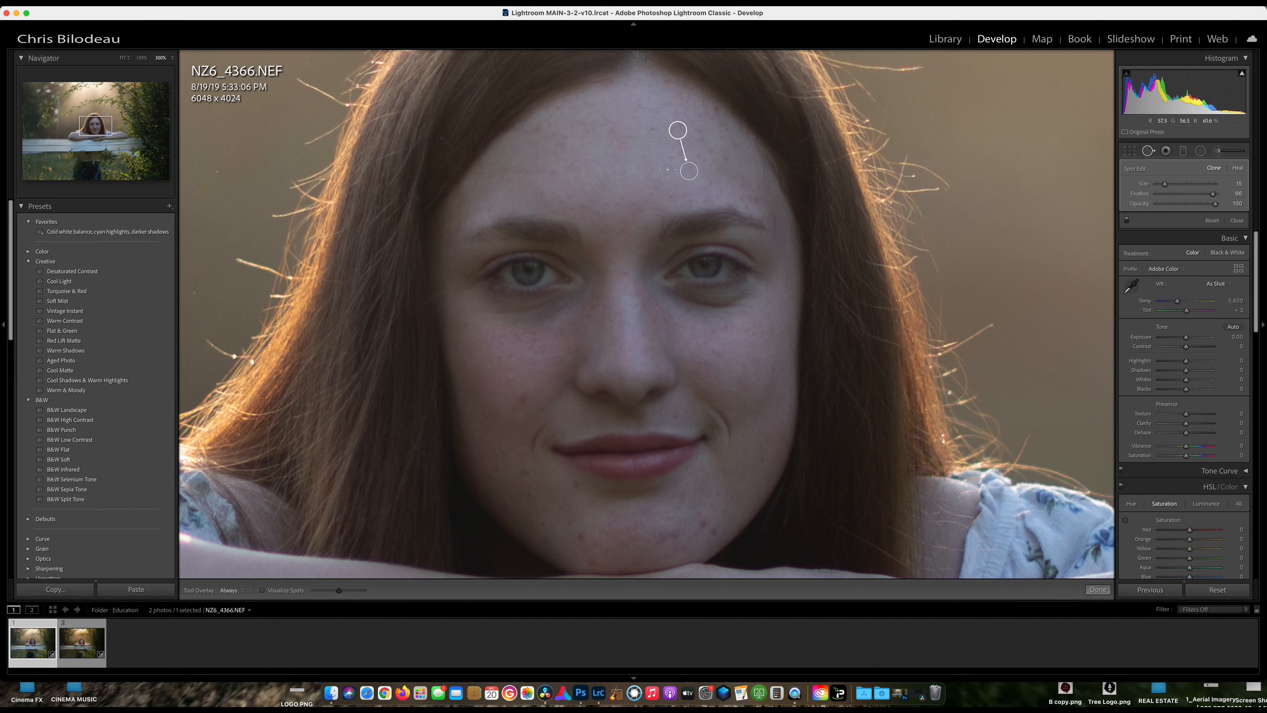
pyautogui.scroll(-4, 664, 169)
pyautogui.moveTo(648, 138); pyautogui.dragTo(568, 137)
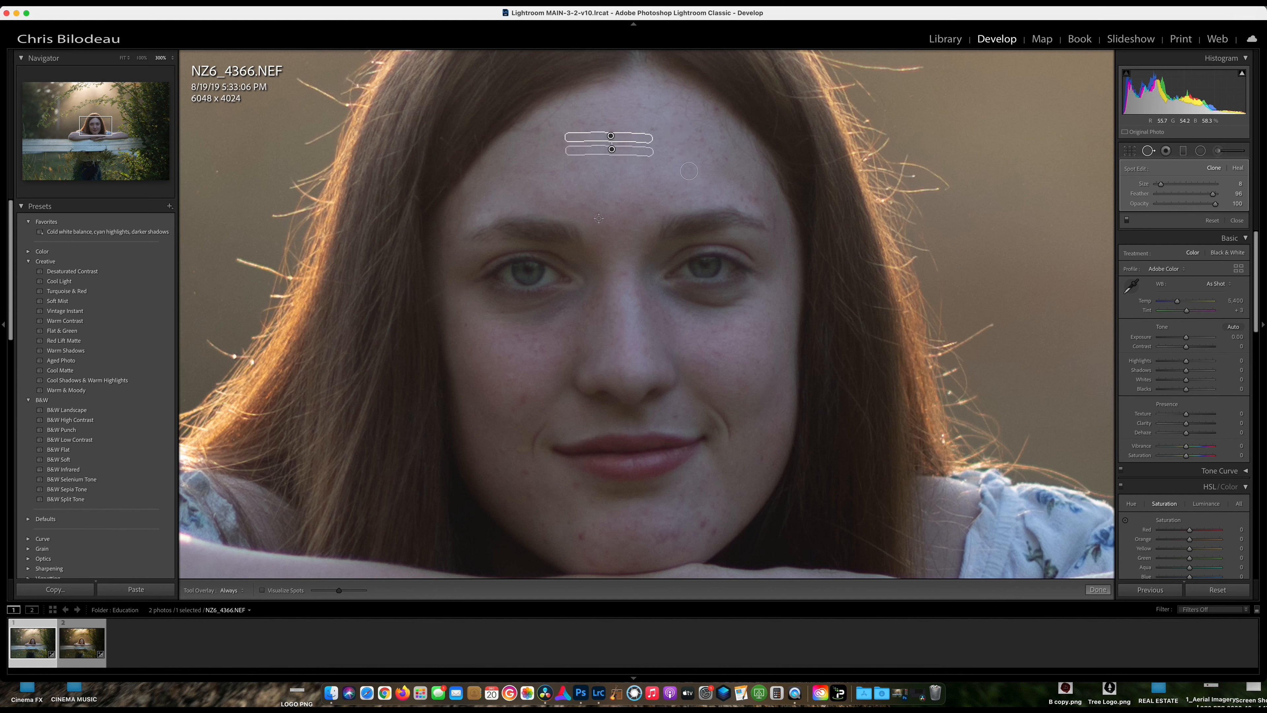
# Clone out the blemishes on the cheek beside the nose, between the eyes and around the chin with a size 11 brush.
pyautogui.scroll(2, 521, 399)
pyautogui.click(521, 399)
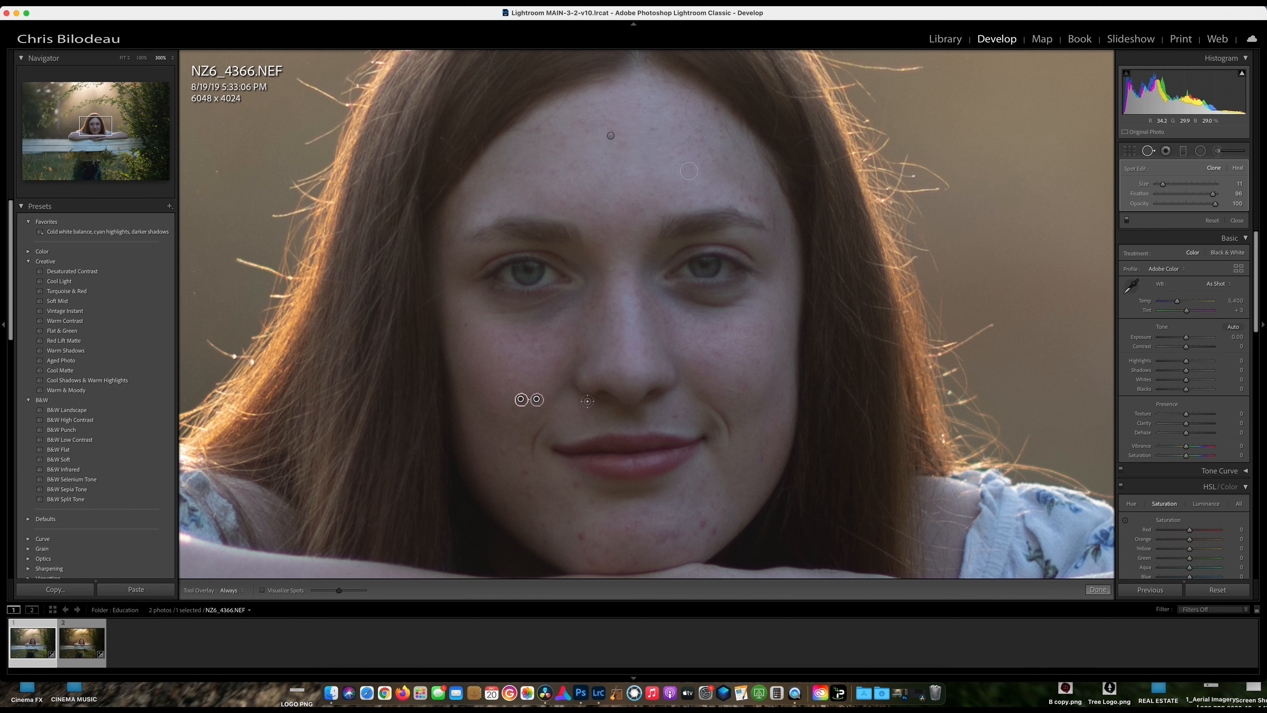
pyautogui.click(624, 273)
pyautogui.click(704, 525)
pyautogui.click(713, 531)
pyautogui.click(577, 536)
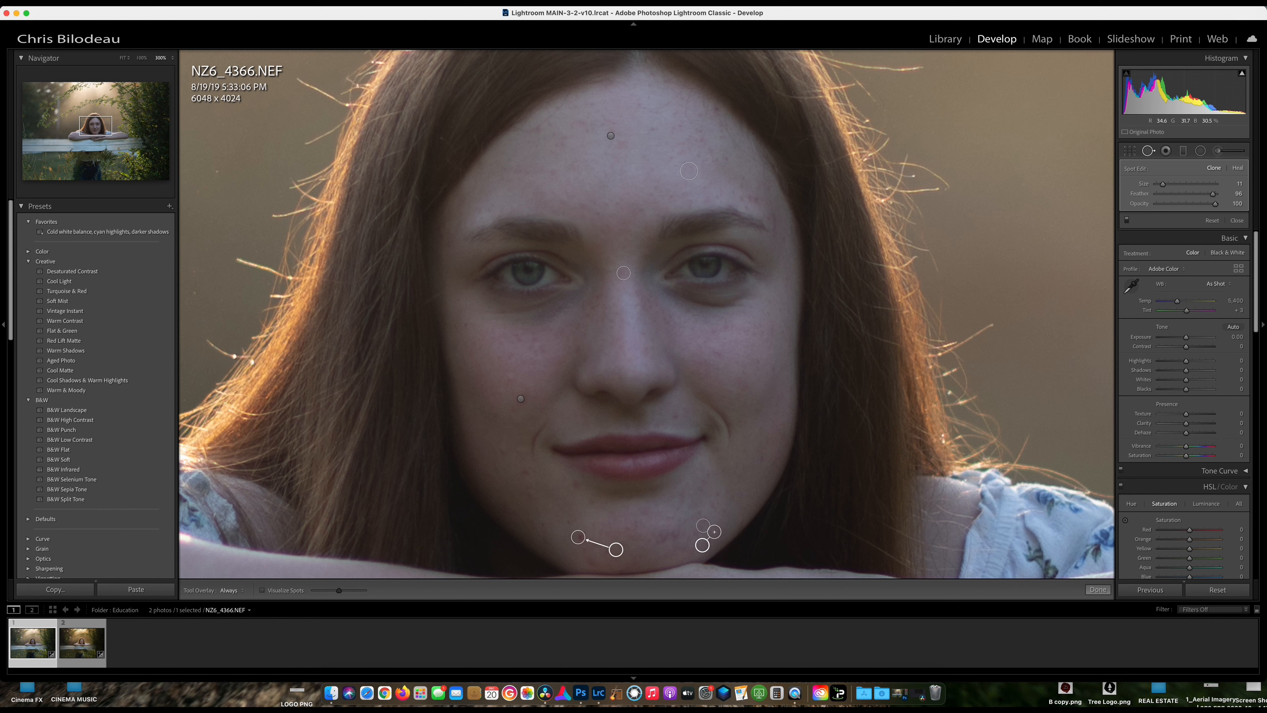
pyautogui.click(575, 484)
pyautogui.click(528, 473)
pyautogui.moveTo(536, 476); pyautogui.dragTo(500, 458)
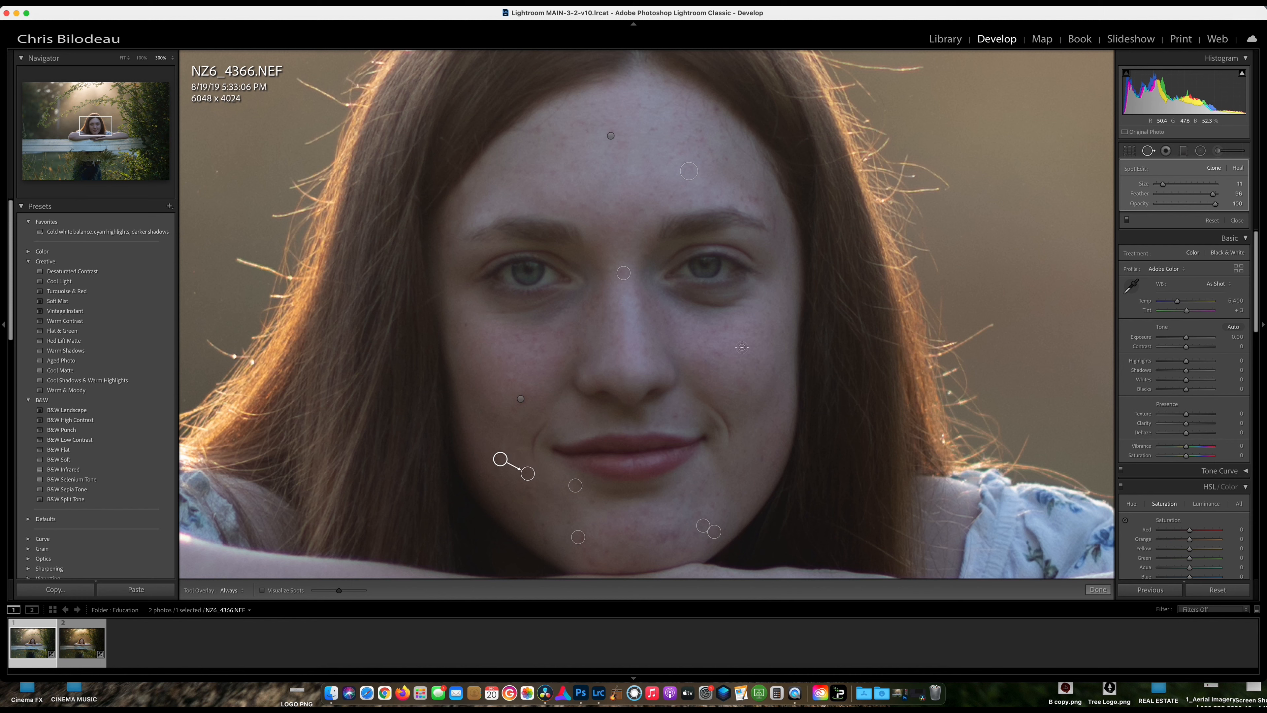
# Clone out the blemishes above the upper lip, at the temple, on the jaw and in the middle of the chin.
pyautogui.click(674, 416)
pyautogui.moveTo(758, 199); pyautogui.dragTo(743, 191)
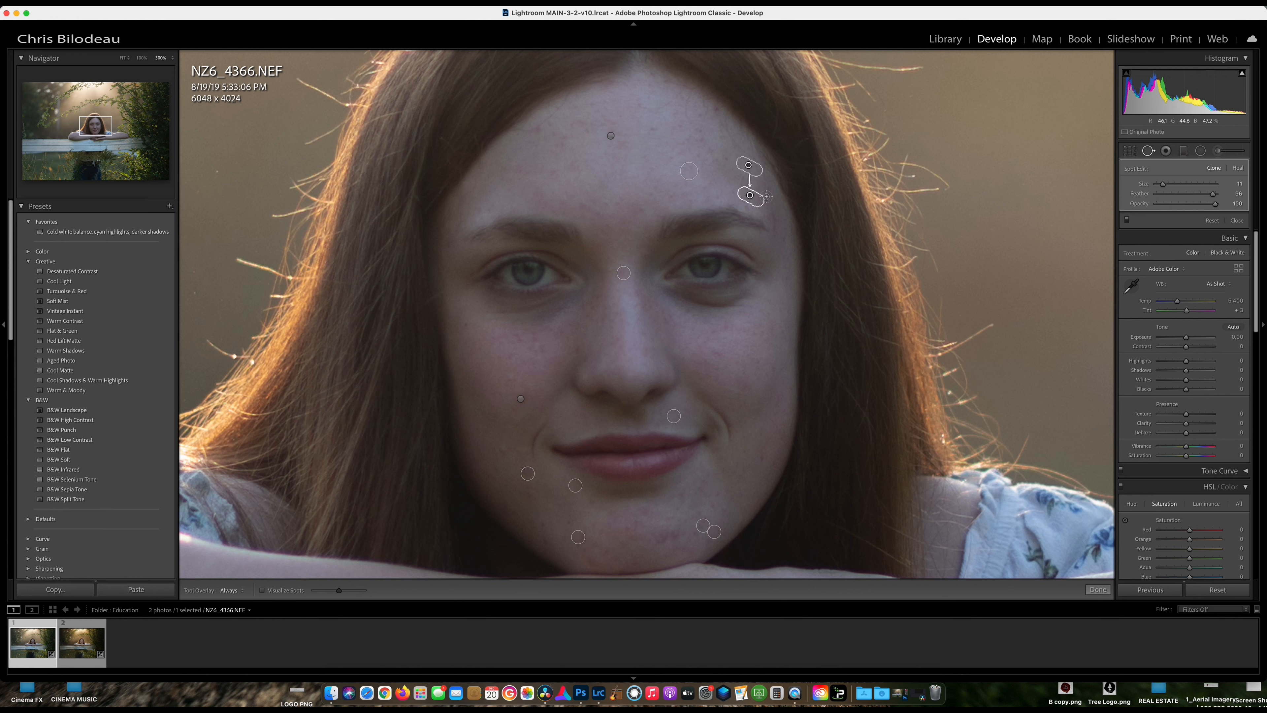
pyautogui.click(748, 207)
pyautogui.click(761, 462)
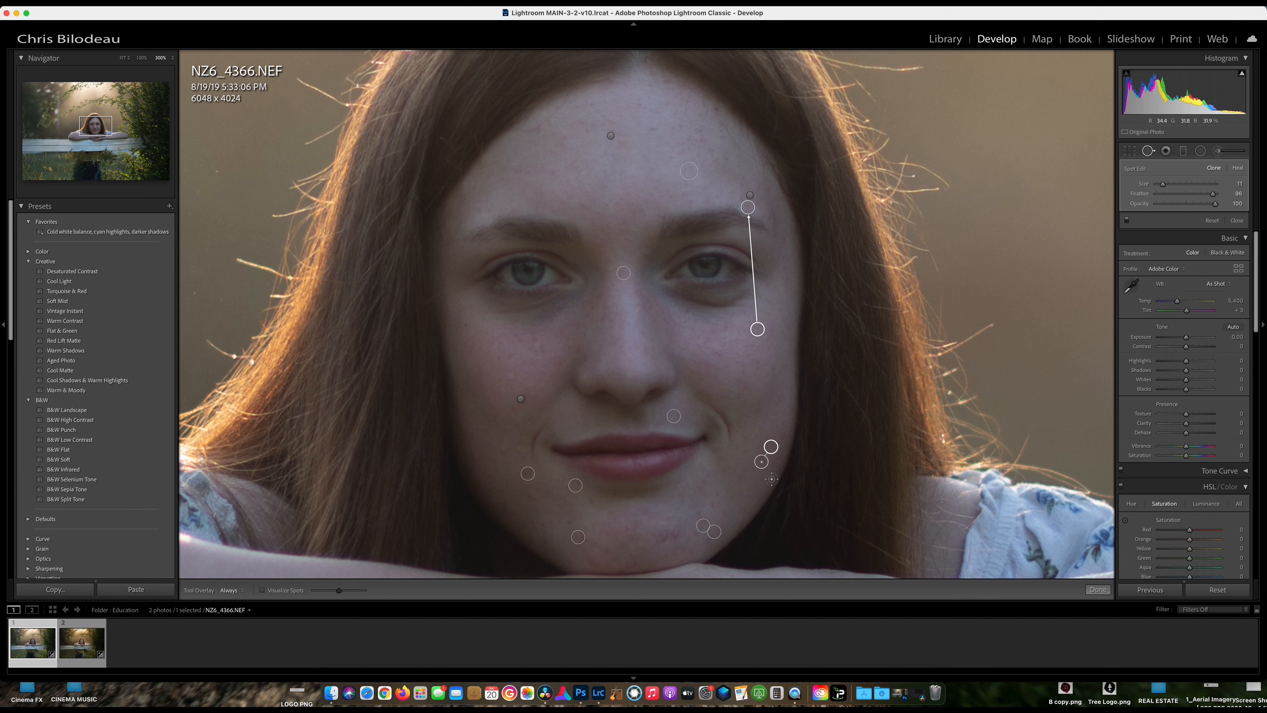
pyautogui.click(628, 526)
pyautogui.click(674, 535)
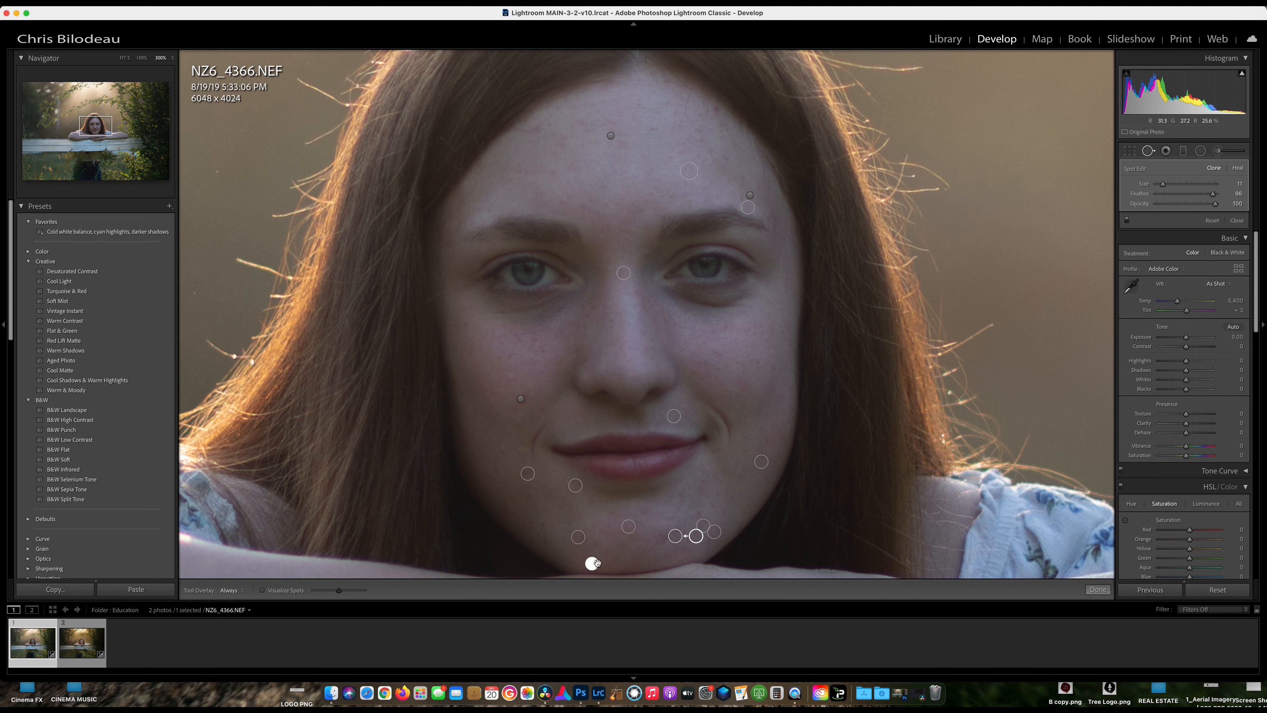
# Clone out the remaining small blemishes under the chin, on both cheeks and near the hairline, and close spot removal.
pyautogui.click(591, 563)
pyautogui.click(509, 505)
pyautogui.click(502, 448)
pyautogui.click(512, 377)
pyautogui.click(717, 358)
pyautogui.click(536, 132)
pyautogui.click(746, 385)
pyautogui.press('Escape')
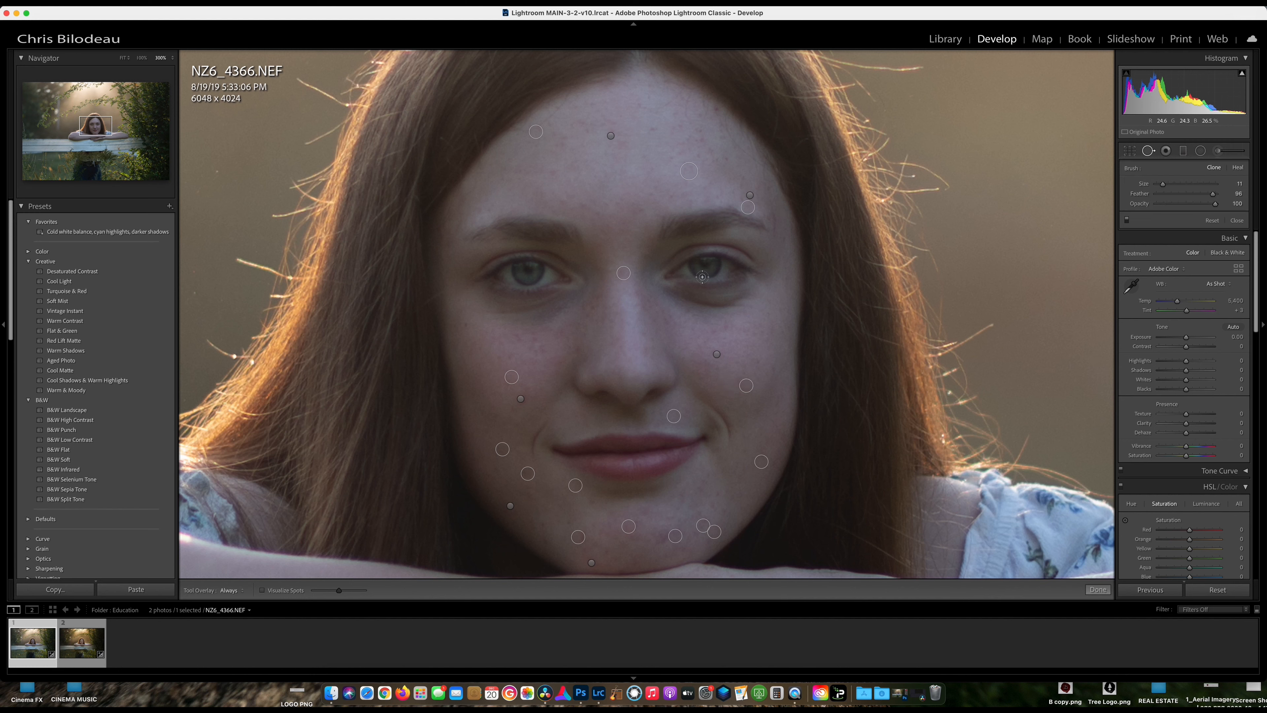
pyautogui.click(1149, 150)
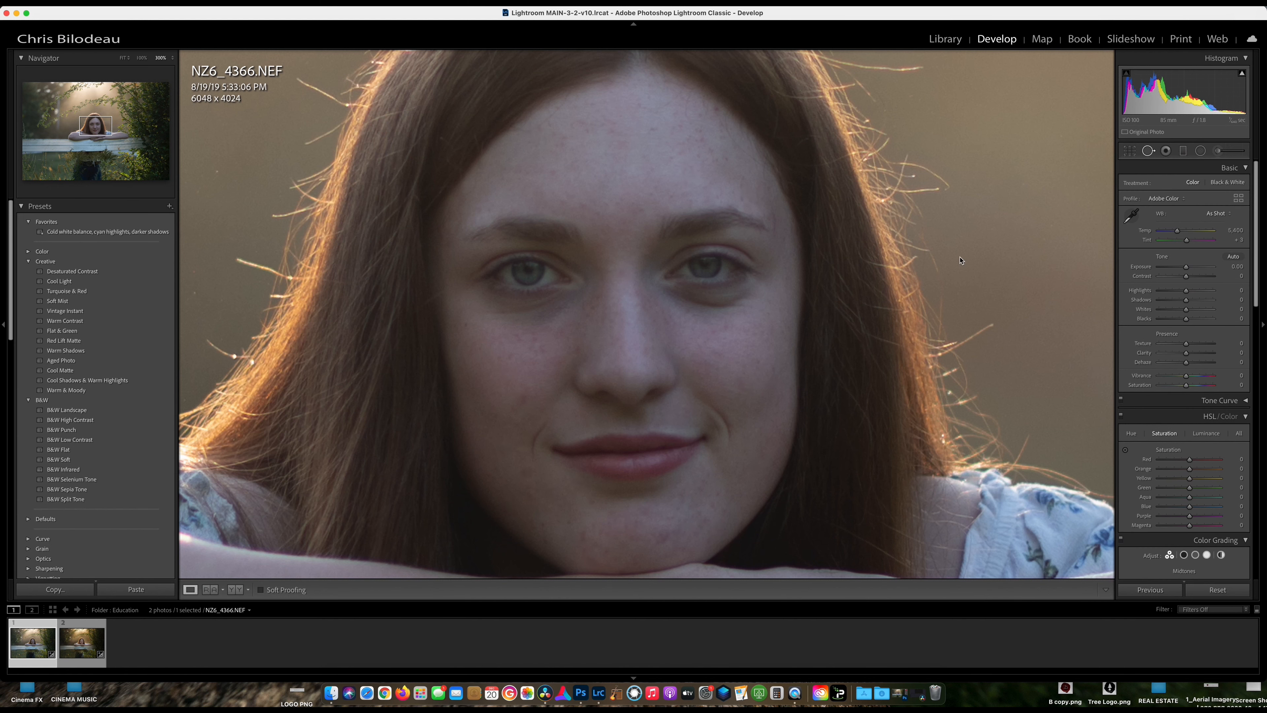
# Reopen spot removal and paint one more short clone stroke over the cheek blemish beside the nose.
pyautogui.press('q')
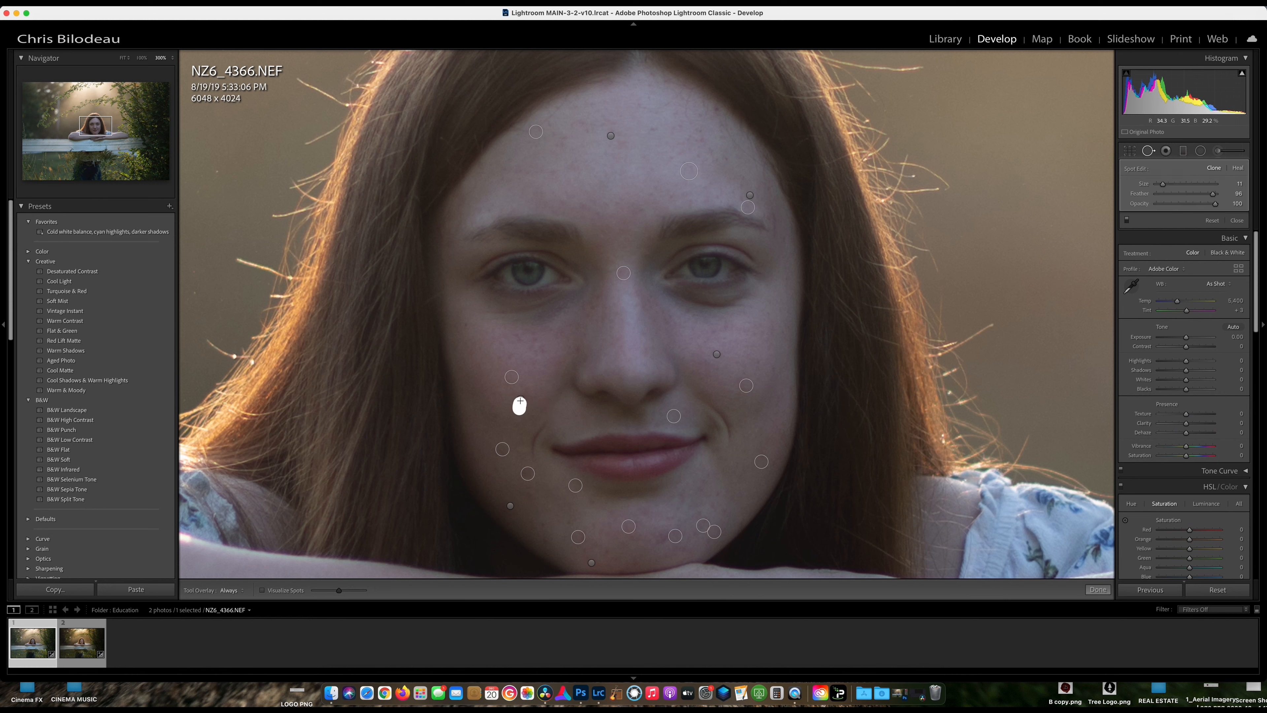
pyautogui.moveTo(520, 401); pyautogui.dragTo(519, 390)
pyautogui.press('q')
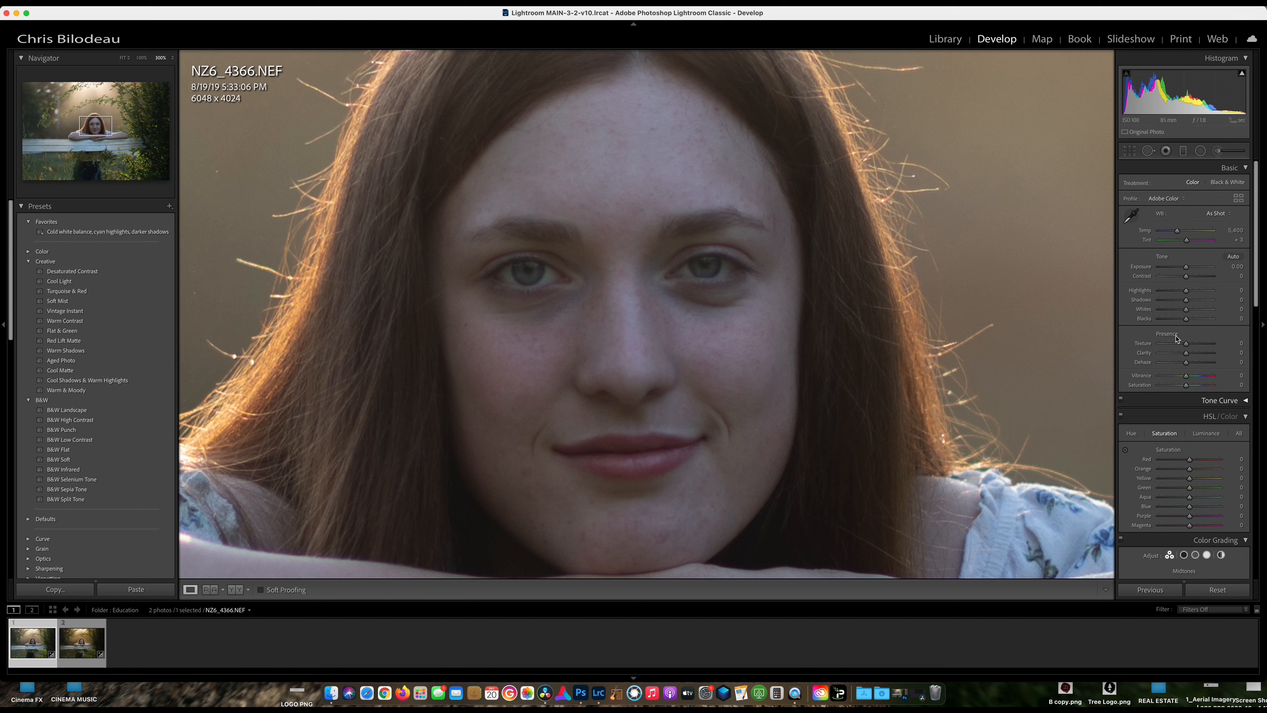
# Brush an adjustment mask over both eyes at size 5, with exposure raised to 0.95 and saturation reset to 0.
pyautogui.click(1219, 151)
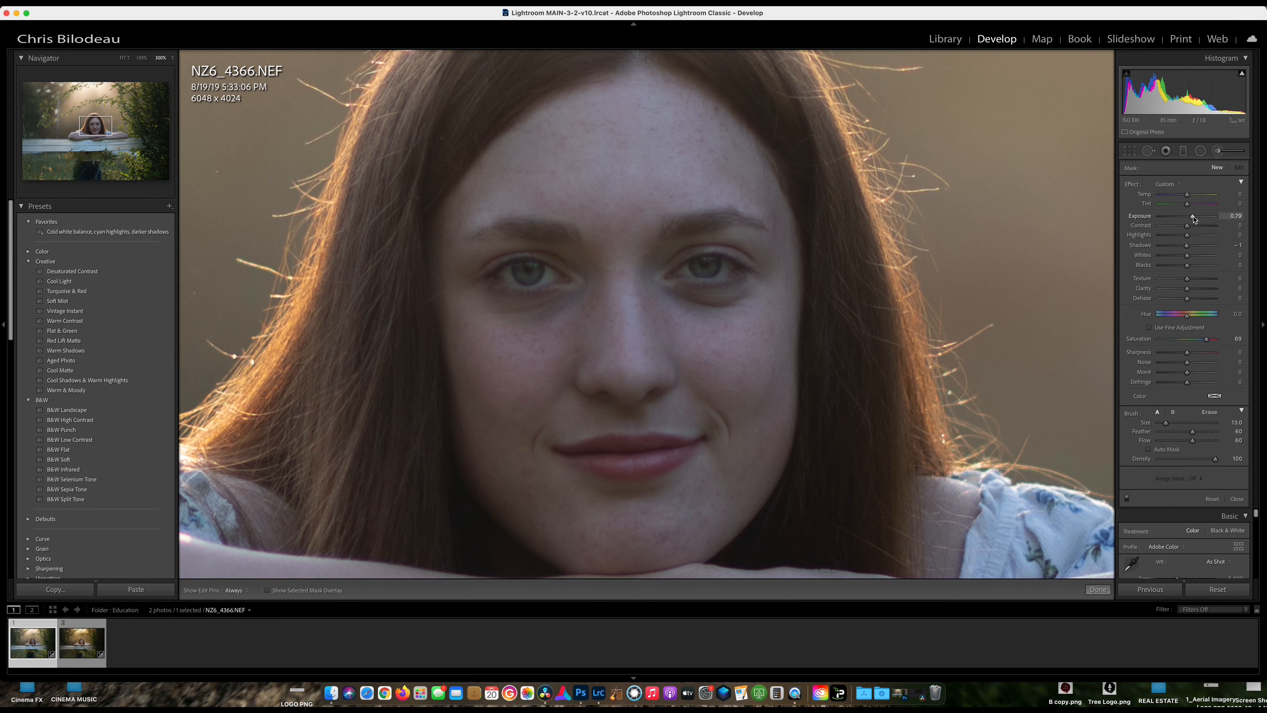
pyautogui.moveTo(1194, 220); pyautogui.dragTo(1195, 222)
pyautogui.doubleClick(1207, 339)
pyautogui.scroll(-8, 695, 281)
pyautogui.moveTo(727, 265); pyautogui.dragTo(668, 271)
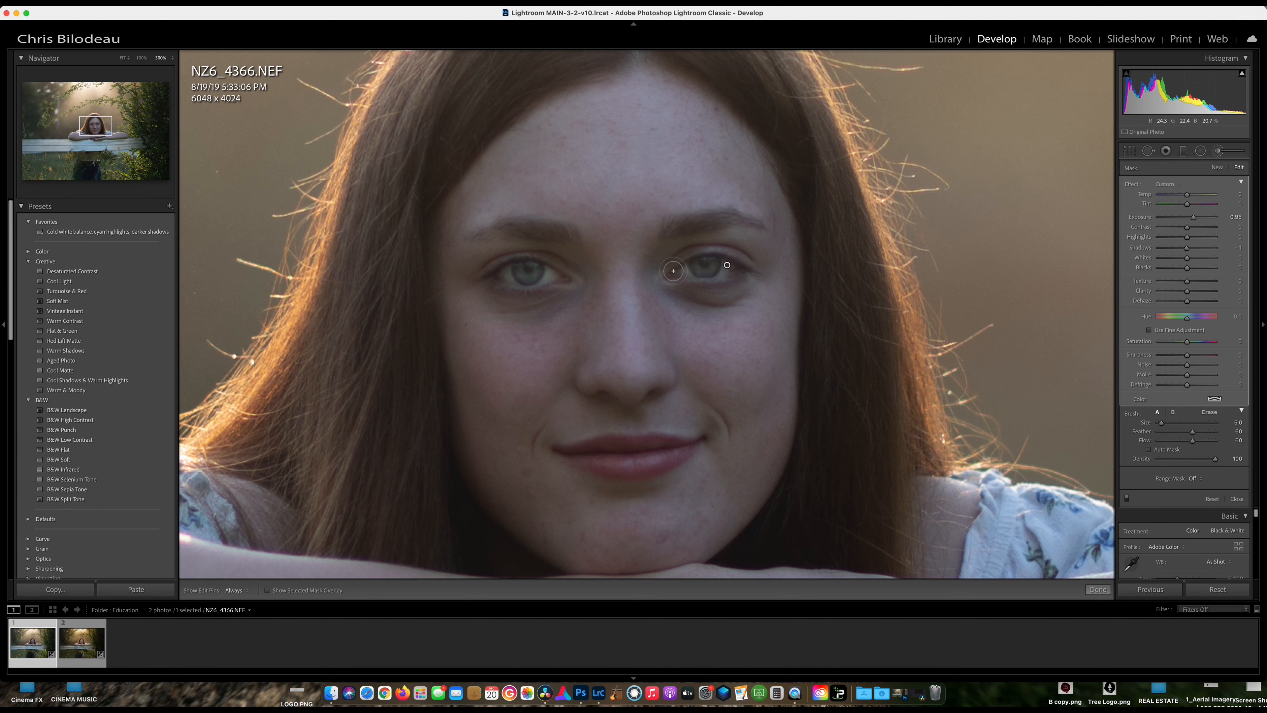
pyautogui.moveTo(526, 272); pyautogui.dragTo(531, 278)
pyautogui.moveTo(673, 269); pyautogui.dragTo(731, 268)
# Set the eye mask's exposure to 0.80 and its clarity to 22.
pyautogui.doubleClick(1196, 222)
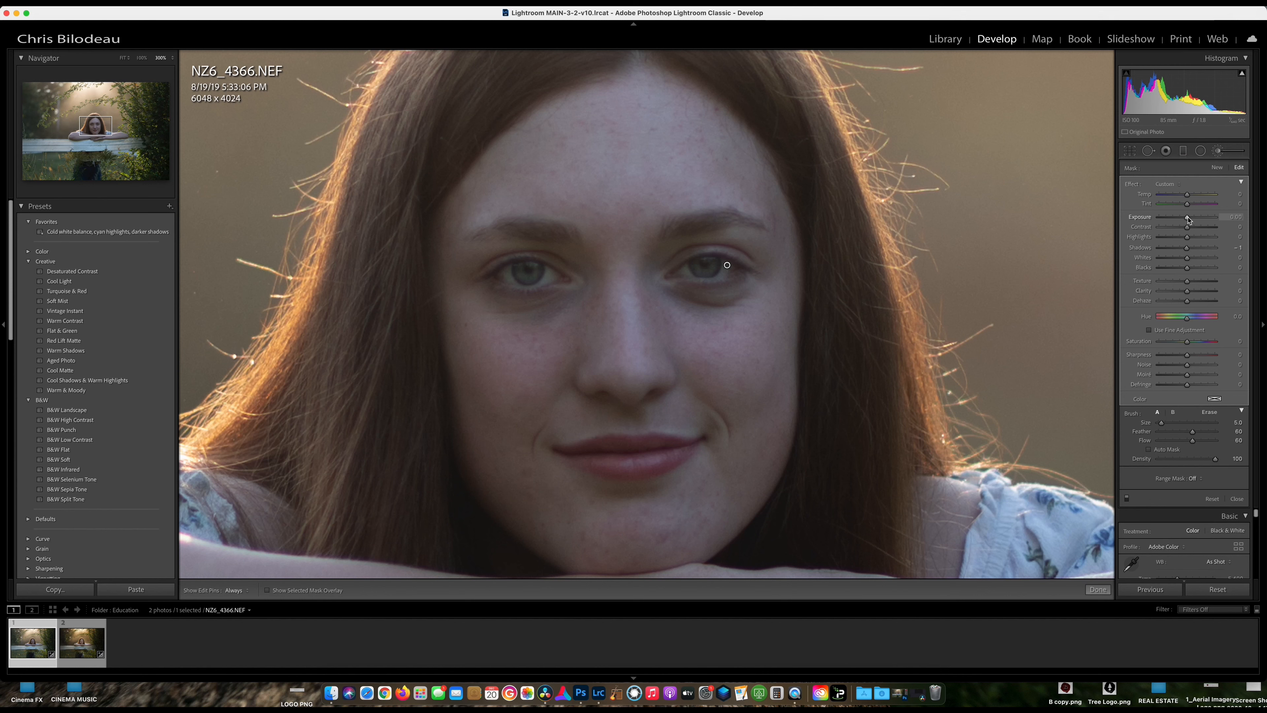
pyautogui.click(1188, 218)
pyautogui.moveTo(1189, 219); pyautogui.dragTo(1193, 220)
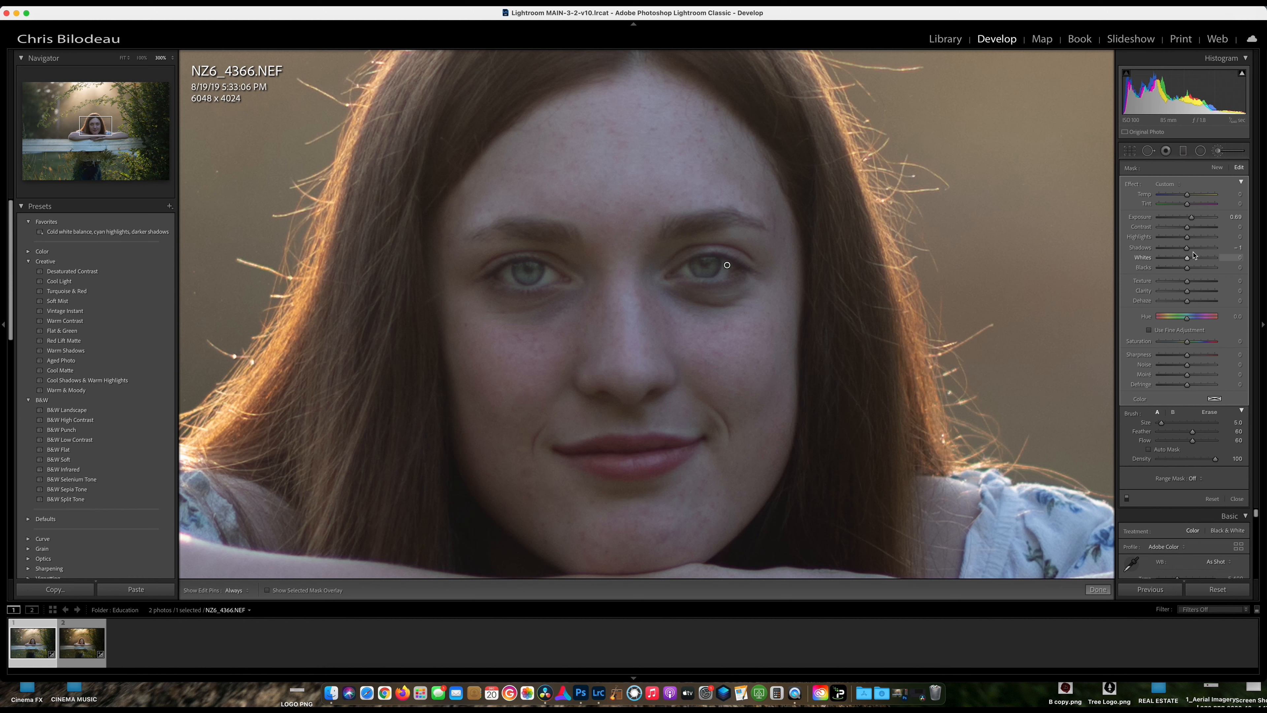
pyautogui.moveTo(1188, 291); pyautogui.dragTo(1195, 295)
pyautogui.moveTo(1192, 218); pyautogui.dragTo(1194, 221)
# Paint the same brightening mask over the lips with a slightly larger brush and close the adjustment brush.
pyautogui.press(']')
pyautogui.press(']')
pyautogui.press(']')
pyautogui.press('h')
pyautogui.moveTo(630, 458)
pyautogui.mouseDown()
pyautogui.moveTo(595, 456)
pyautogui.moveTo(668, 459)
pyautogui.mouseUp()
pyautogui.press('h')
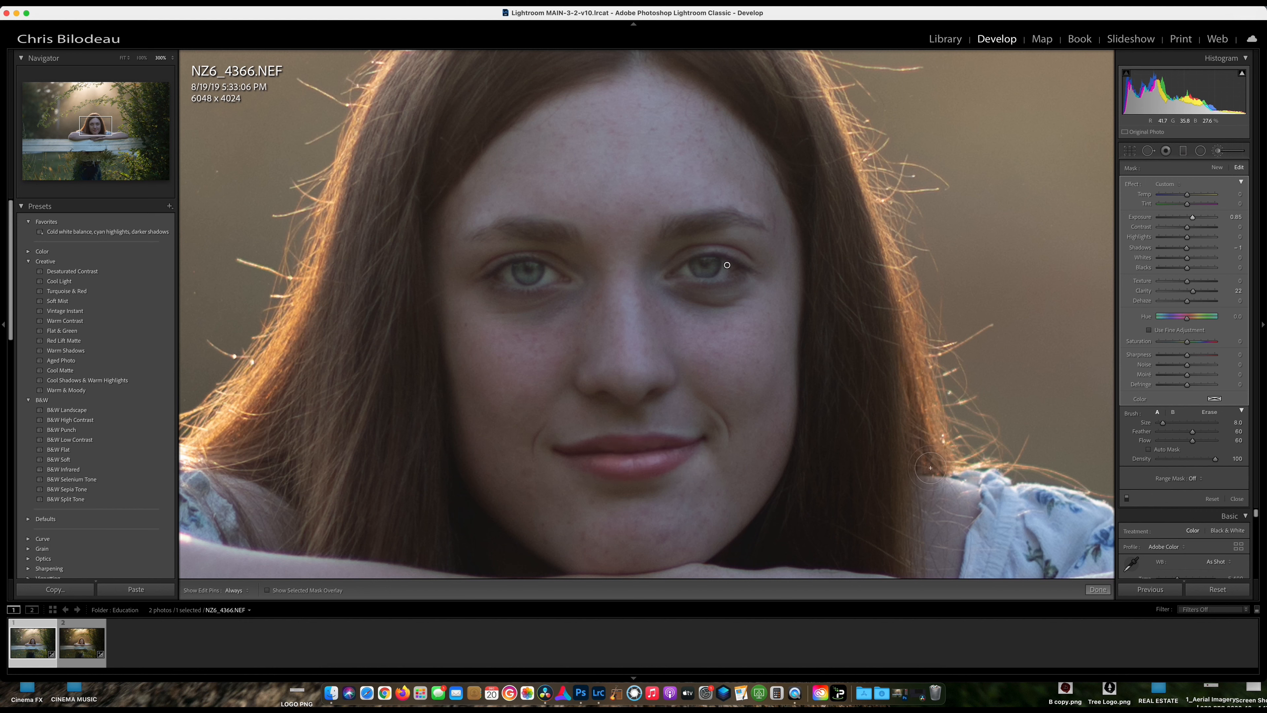
pyautogui.press('k')
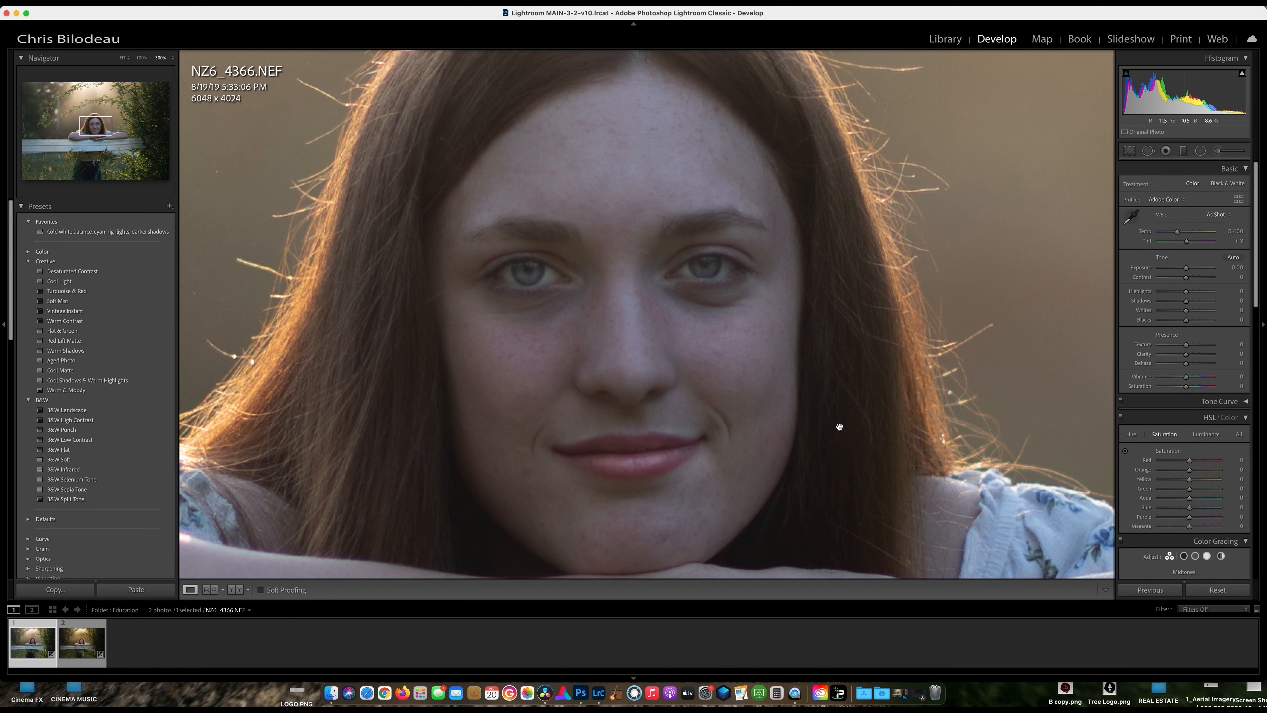
# Undo the brush stroke on the lips and redo it to compare the effect.
pyautogui.press('super+z')
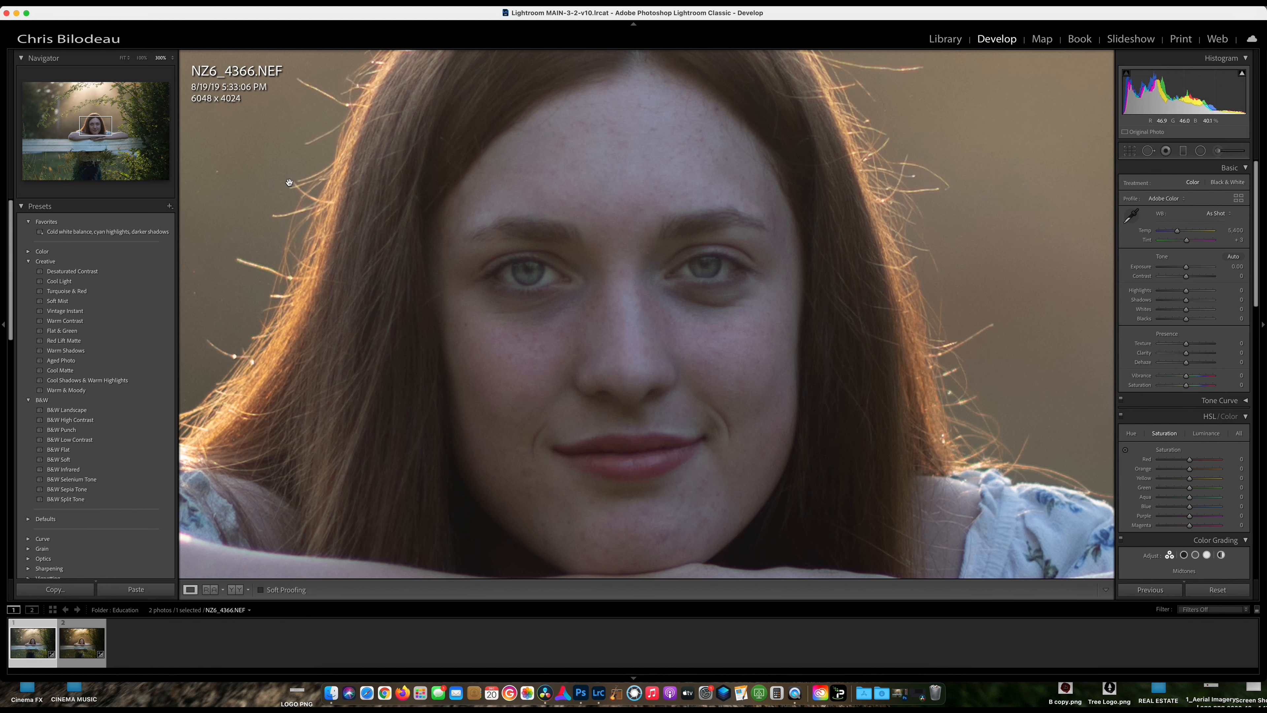
pyautogui.click(124, 5)
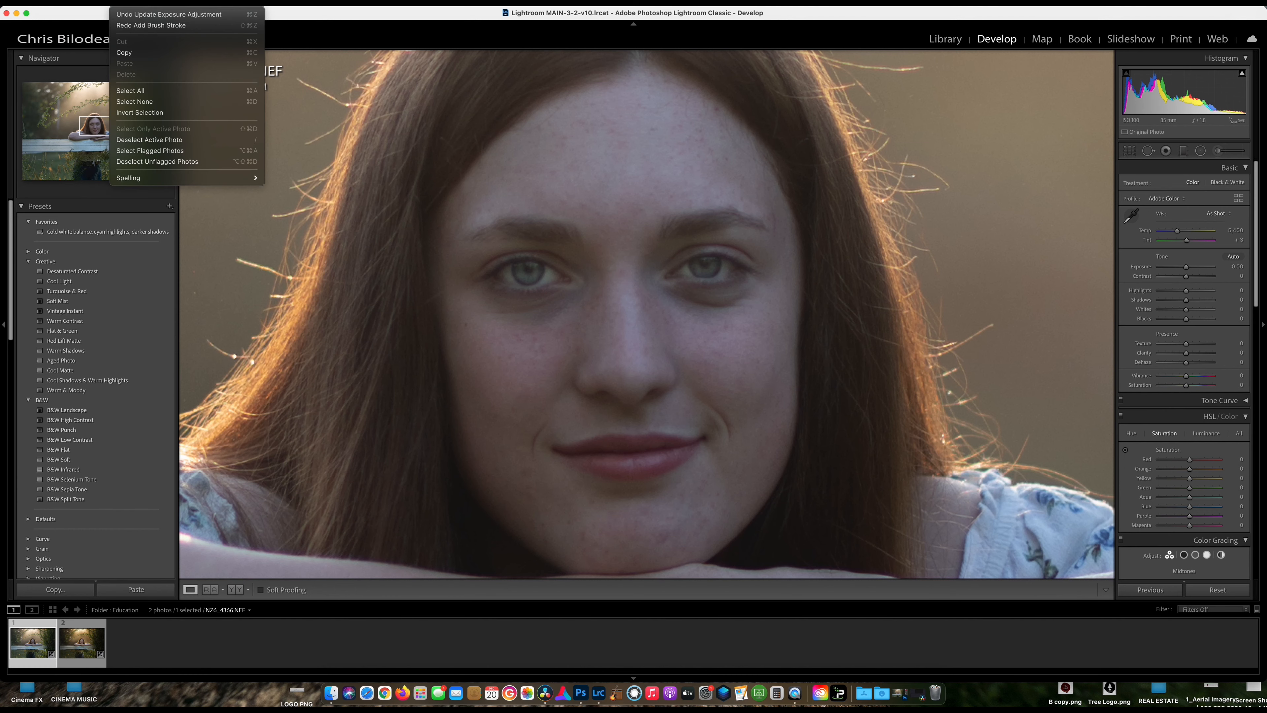
pyautogui.click(144, 25)
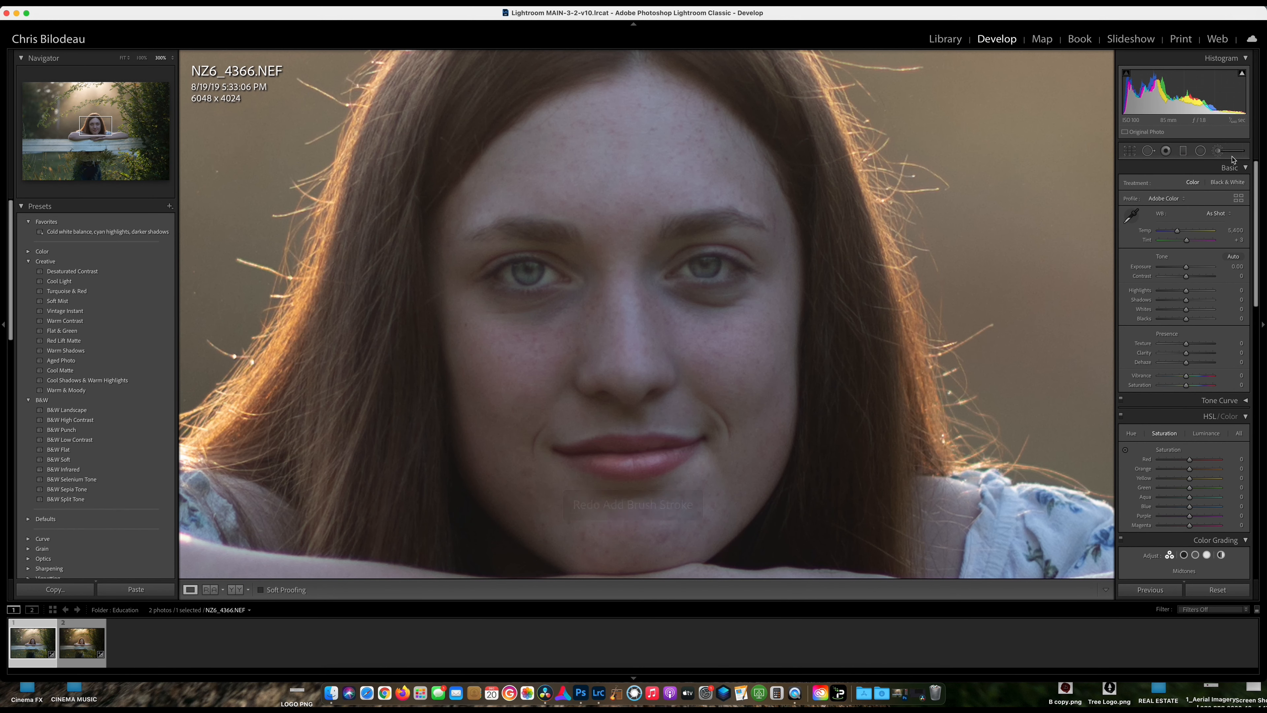
# With the whole photo in view, slightly lower the exposure of the eye and lip mask and close the adjustment brush.
pyautogui.click(89, 91)
pyautogui.press('z')
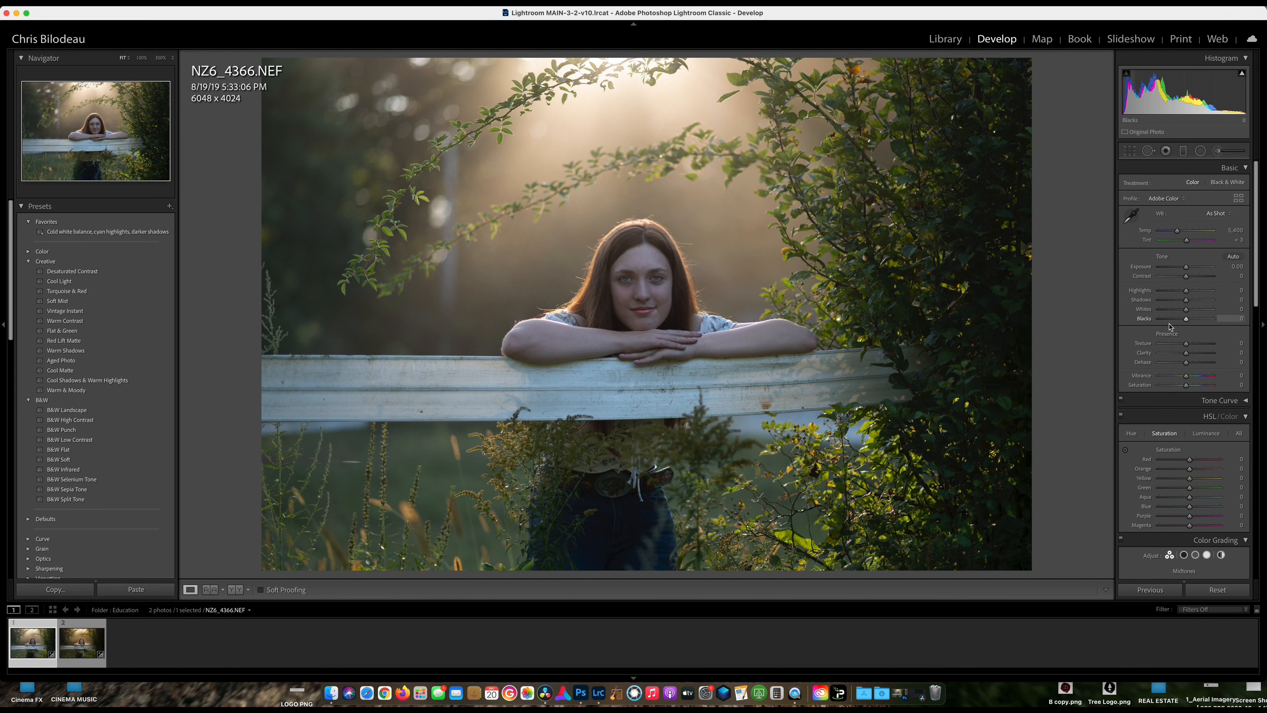
pyautogui.click(1218, 151)
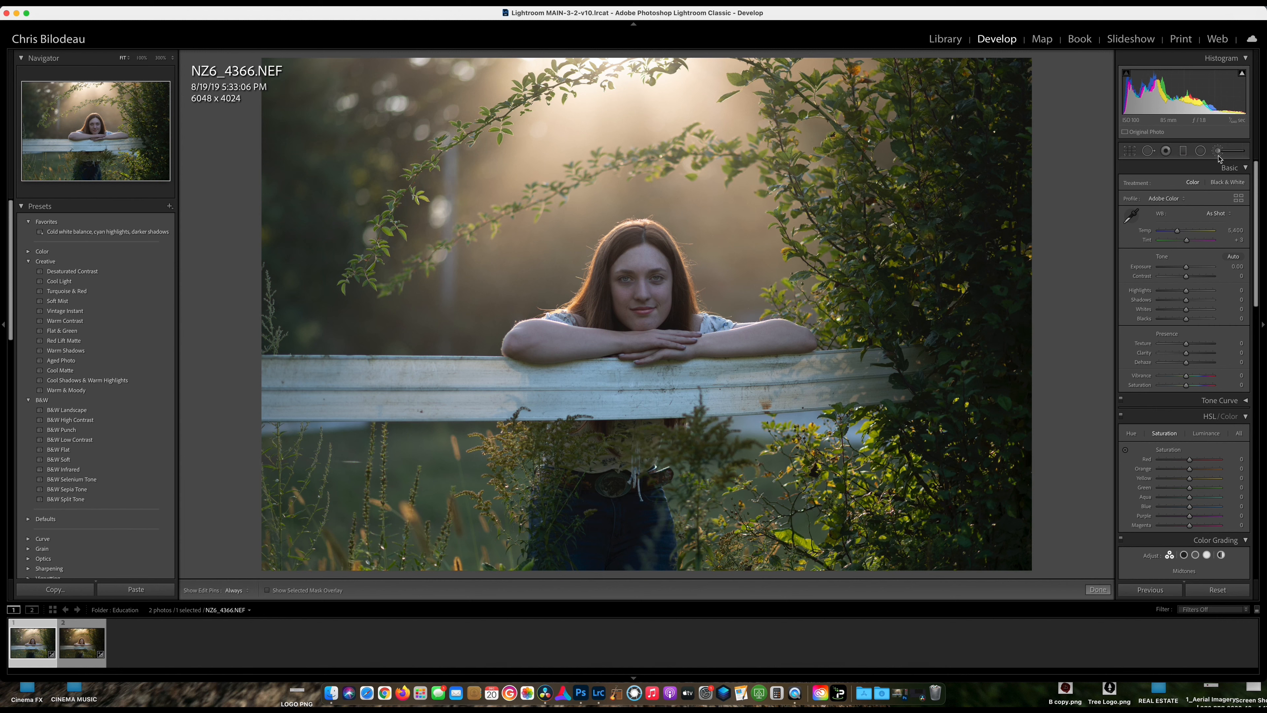
pyautogui.click(660, 277)
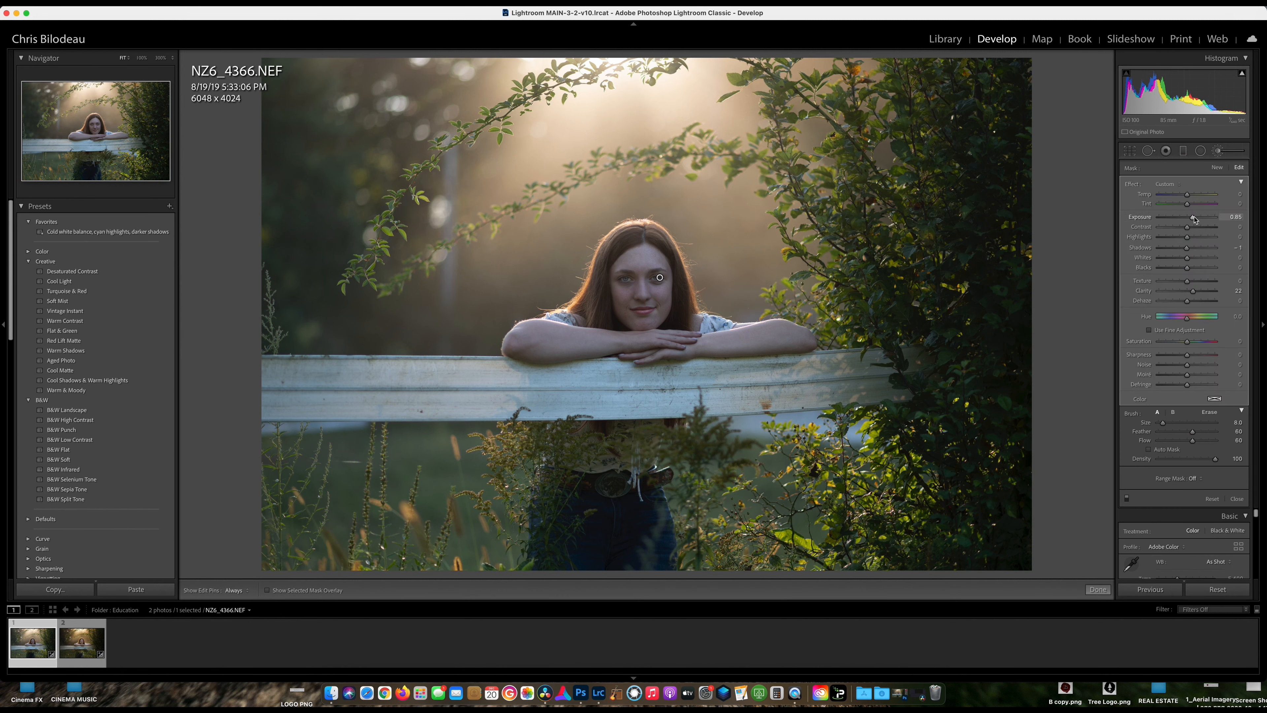
pyautogui.moveTo(1194, 218); pyautogui.dragTo(1192, 220)
pyautogui.click(1218, 150)
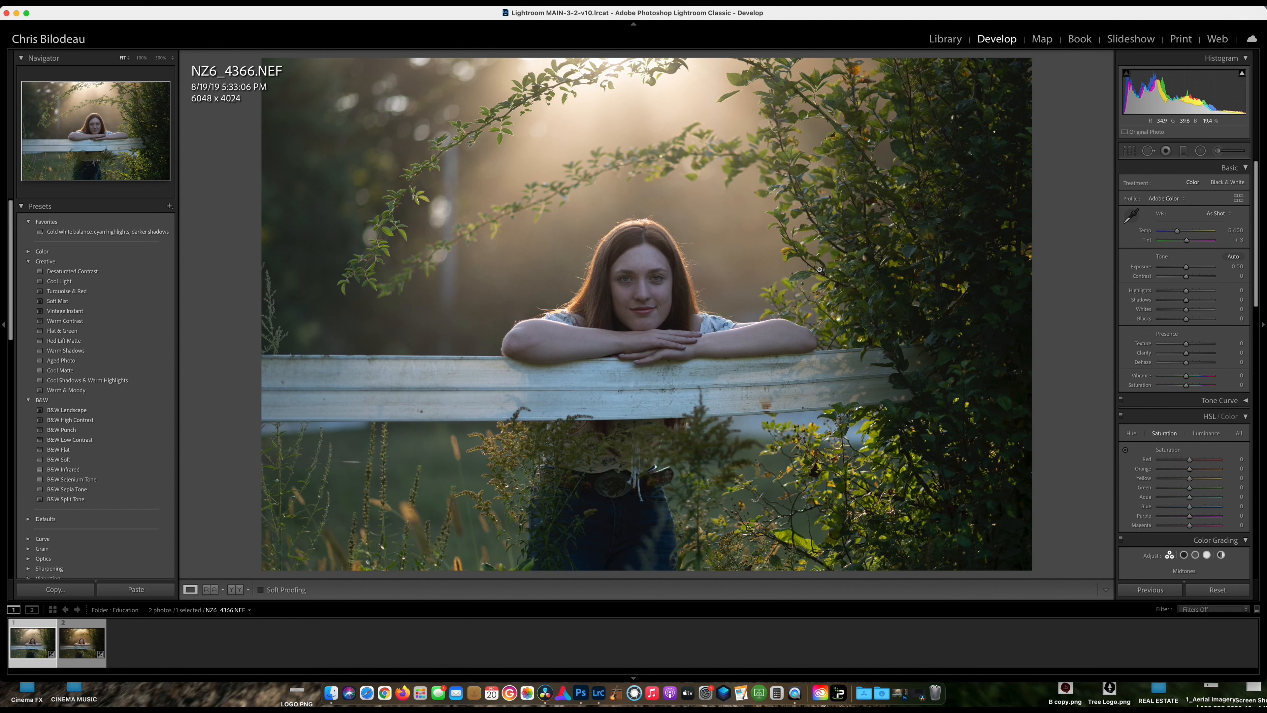
# Clone out the flyaway hairs along both sides and the top of the head with spot-removal strokes.
pyautogui.click(1148, 151)
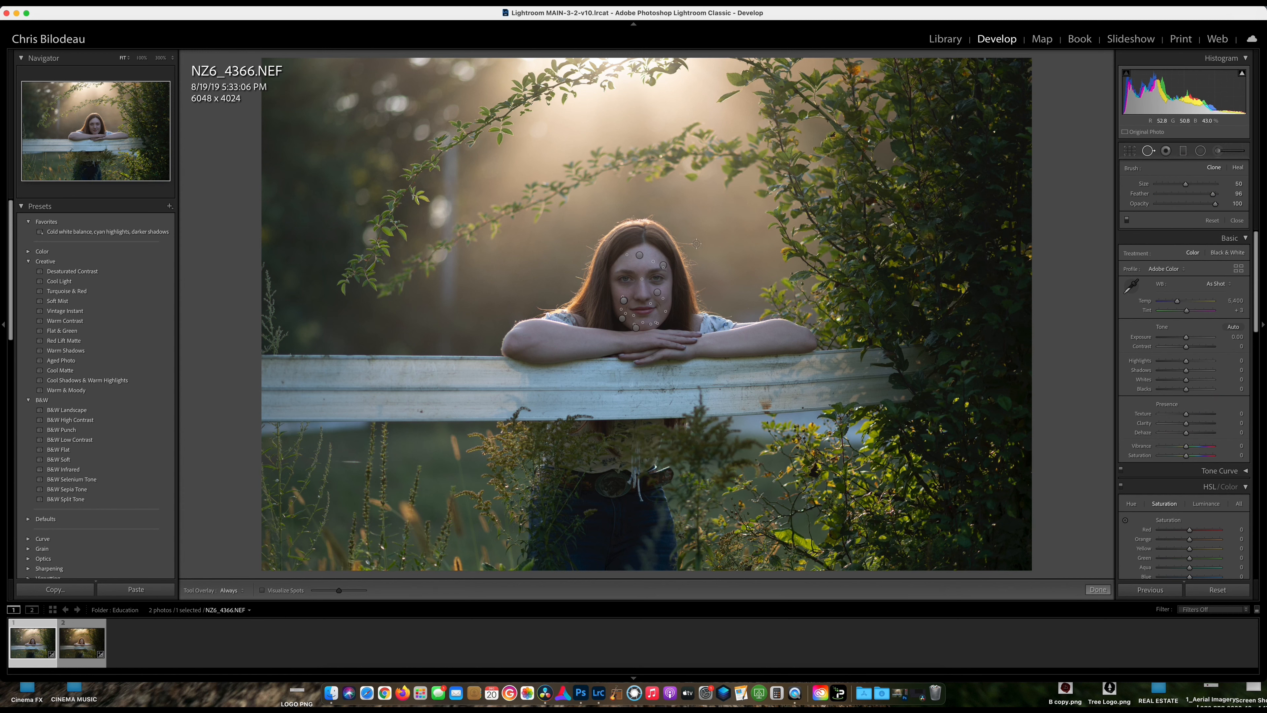
pyautogui.moveTo(696, 244); pyautogui.dragTo(688, 243)
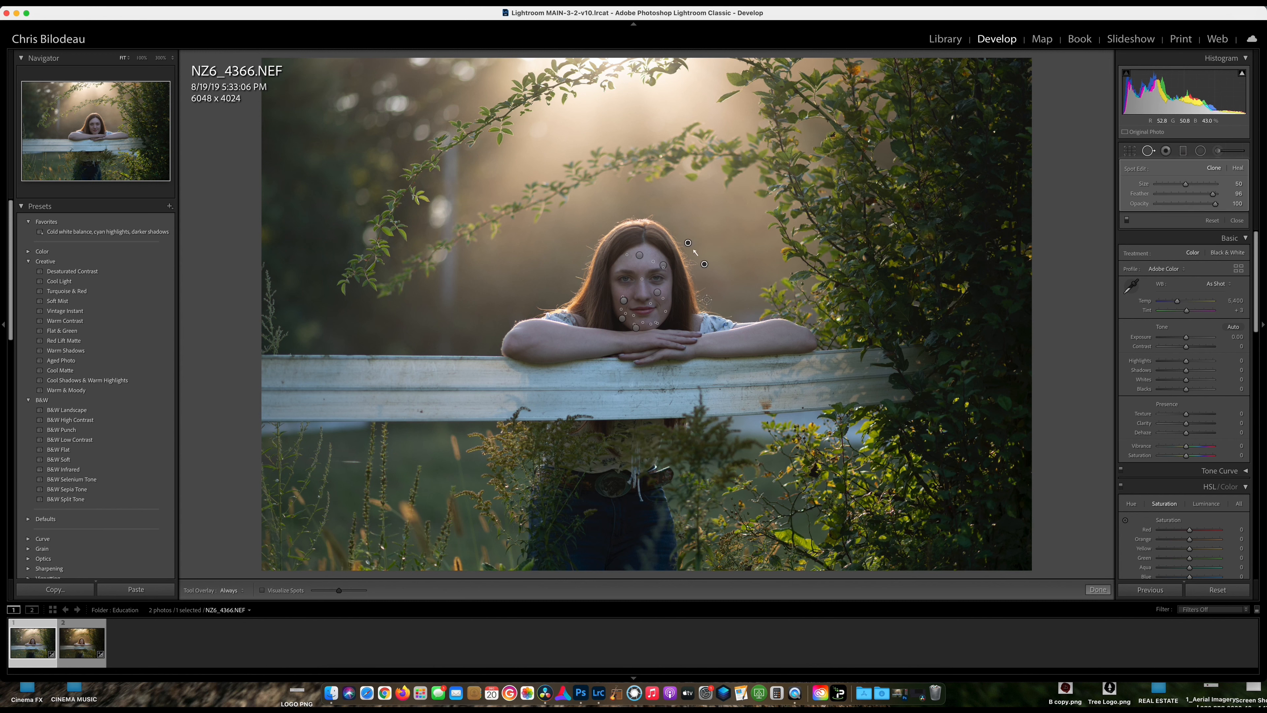
pyautogui.moveTo(707, 296); pyautogui.dragTo(704, 290)
pyautogui.moveTo(663, 211); pyautogui.dragTo(642, 214)
pyautogui.moveTo(582, 240)
pyautogui.mouseDown()
pyautogui.moveTo(592, 247)
pyautogui.moveTo(570, 290)
pyautogui.mouseUp()
pyautogui.moveTo(568, 291); pyautogui.dragTo(568, 292)
pyautogui.moveTo(635, 212); pyautogui.dragTo(609, 221)
pyautogui.moveTo(700, 267); pyautogui.dragTo(699, 262)
pyautogui.click(1149, 150)
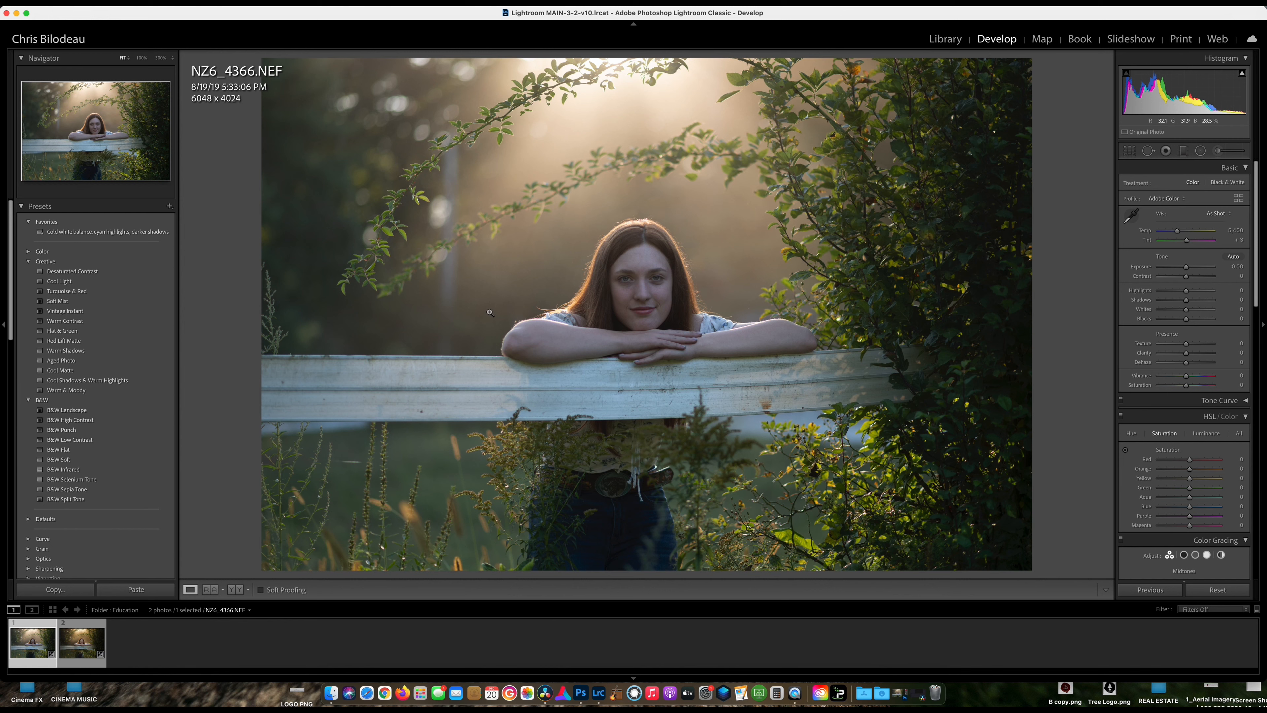
# Clone over the blurred vertical post in the background beside the hanging branches with a size 79 brush.
pyautogui.click(1147, 151)
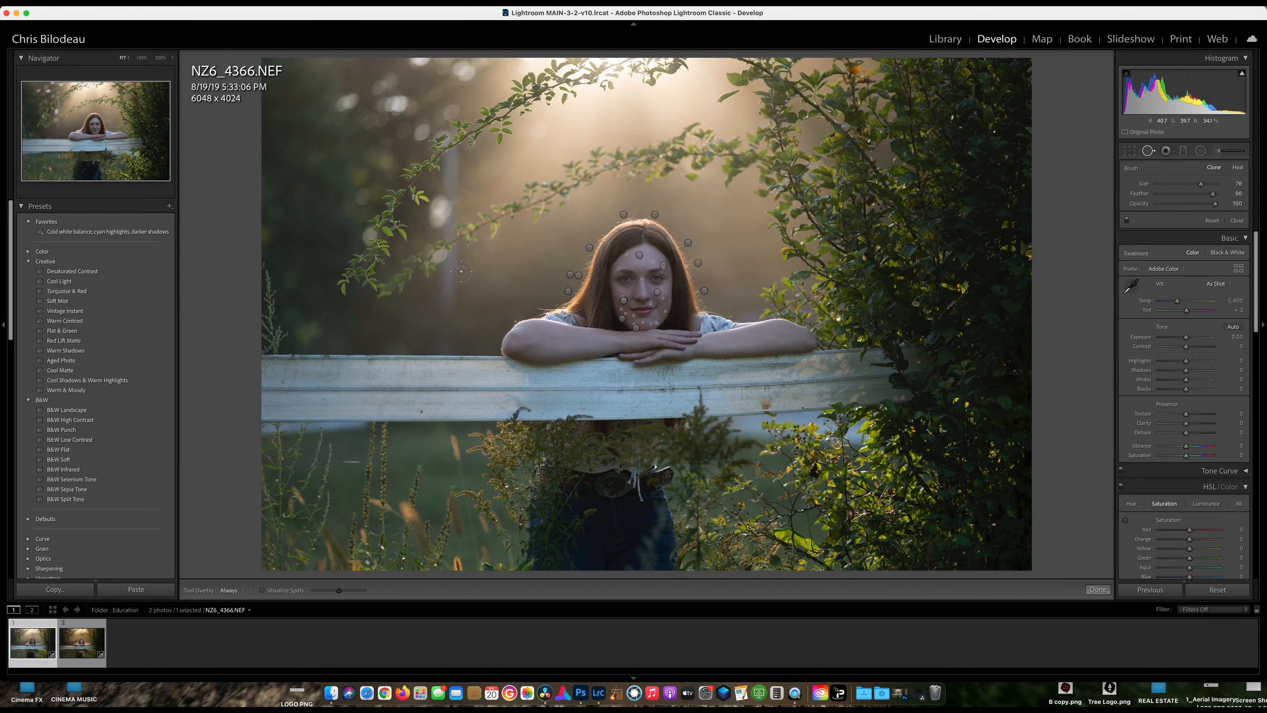
pyautogui.moveTo(470, 273); pyautogui.dragTo(457, 282)
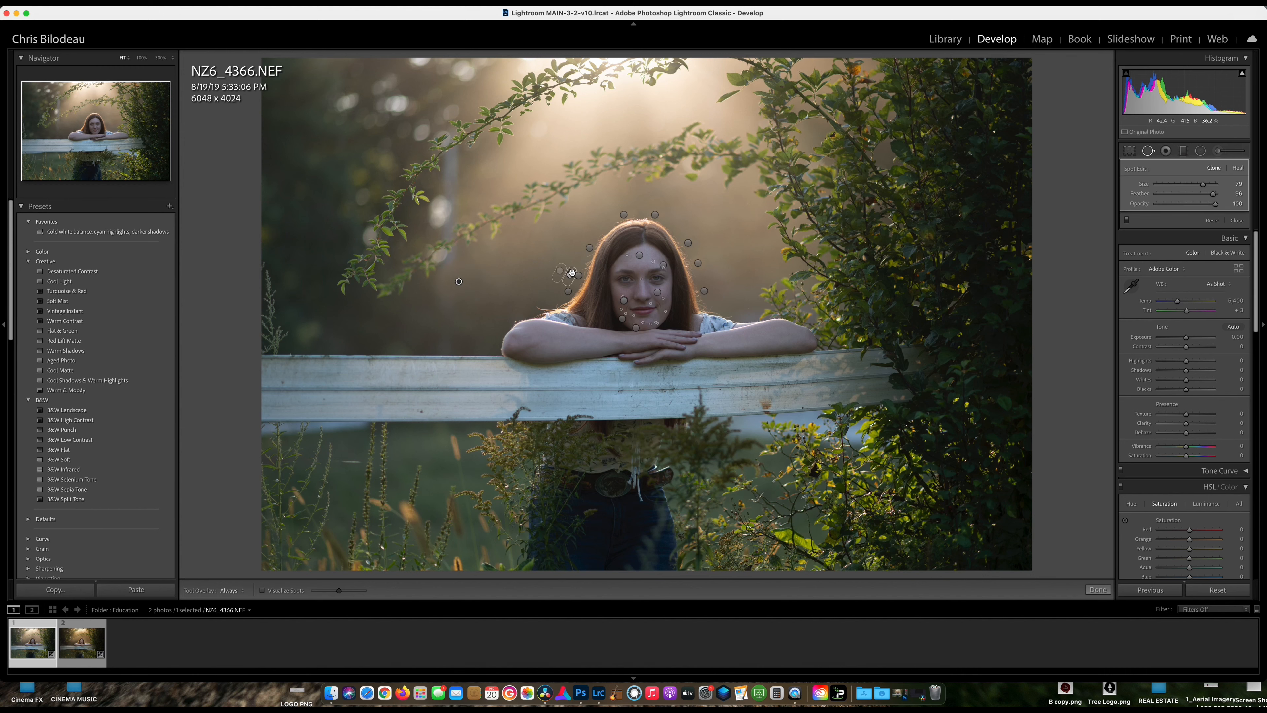
pyautogui.click(456, 180)
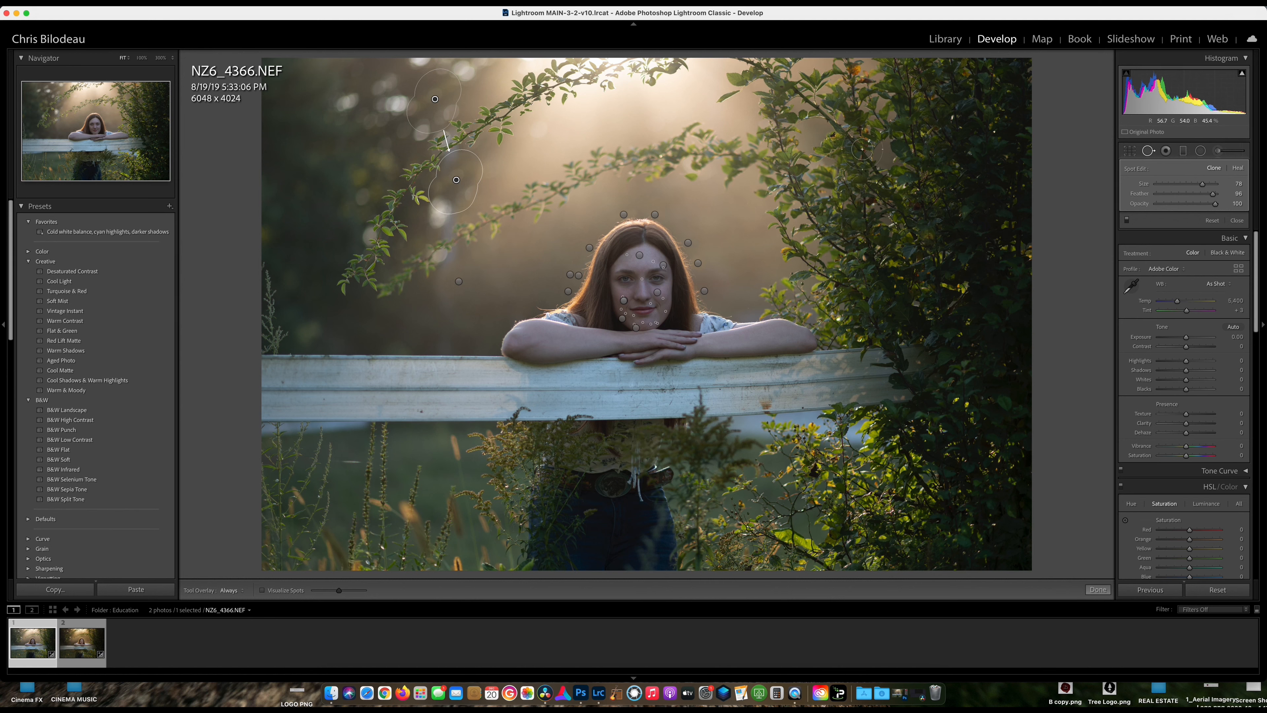
# Finish the spot removal and brighten the subject's jeans, belt and lower shirt below the fence with an adjustment brush at 0.95 exposure.
pyautogui.click(1149, 152)
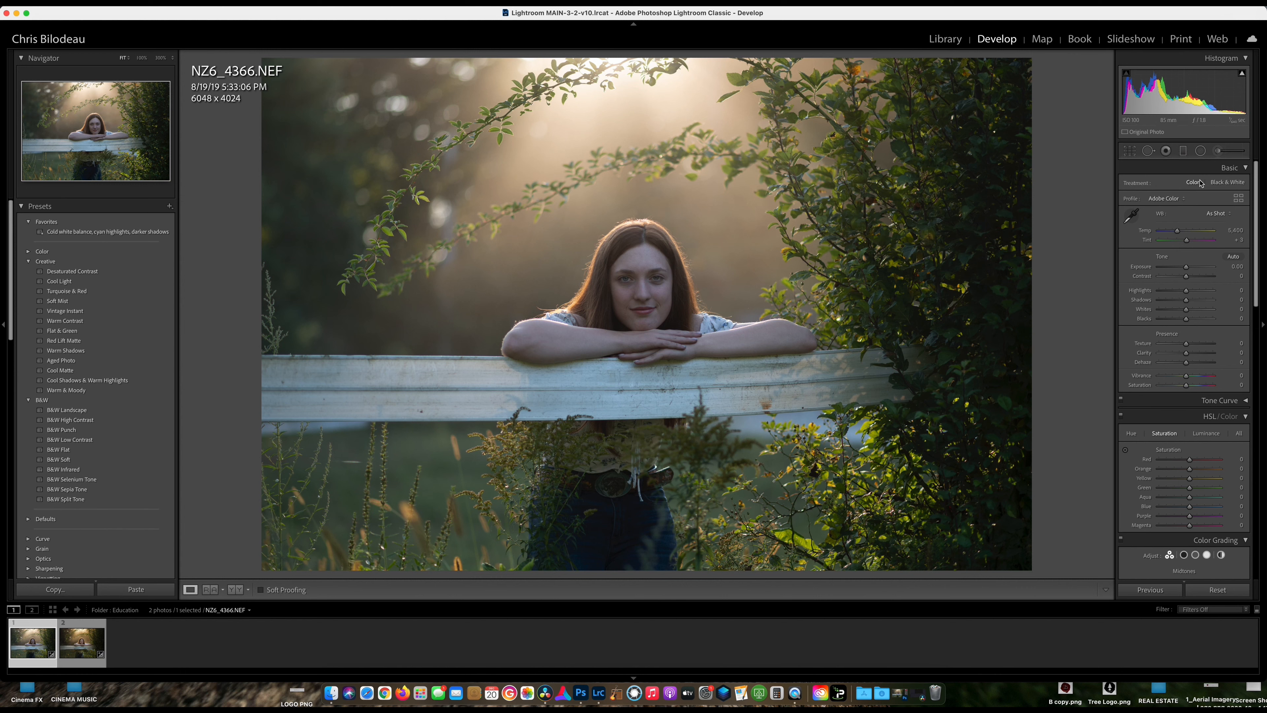
pyautogui.click(1226, 151)
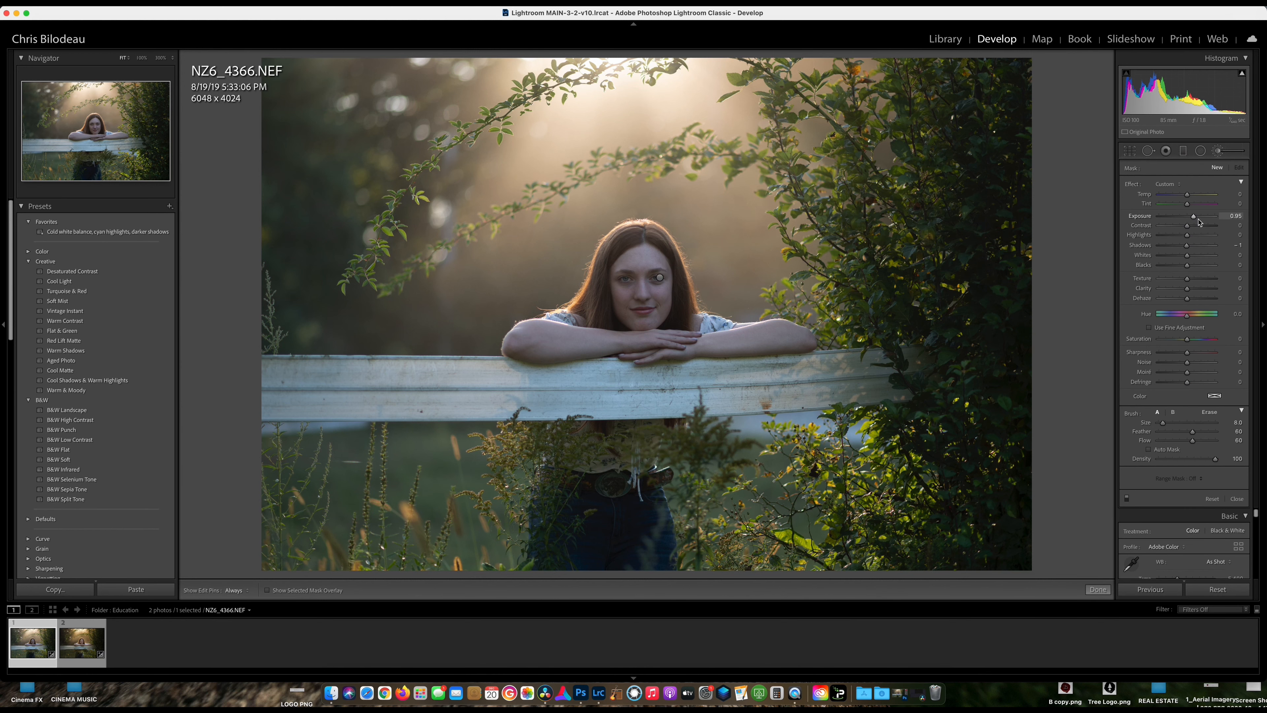
pyautogui.scroll(9, 602, 513)
pyautogui.press('h')
pyautogui.scroll(-4, 648, 529)
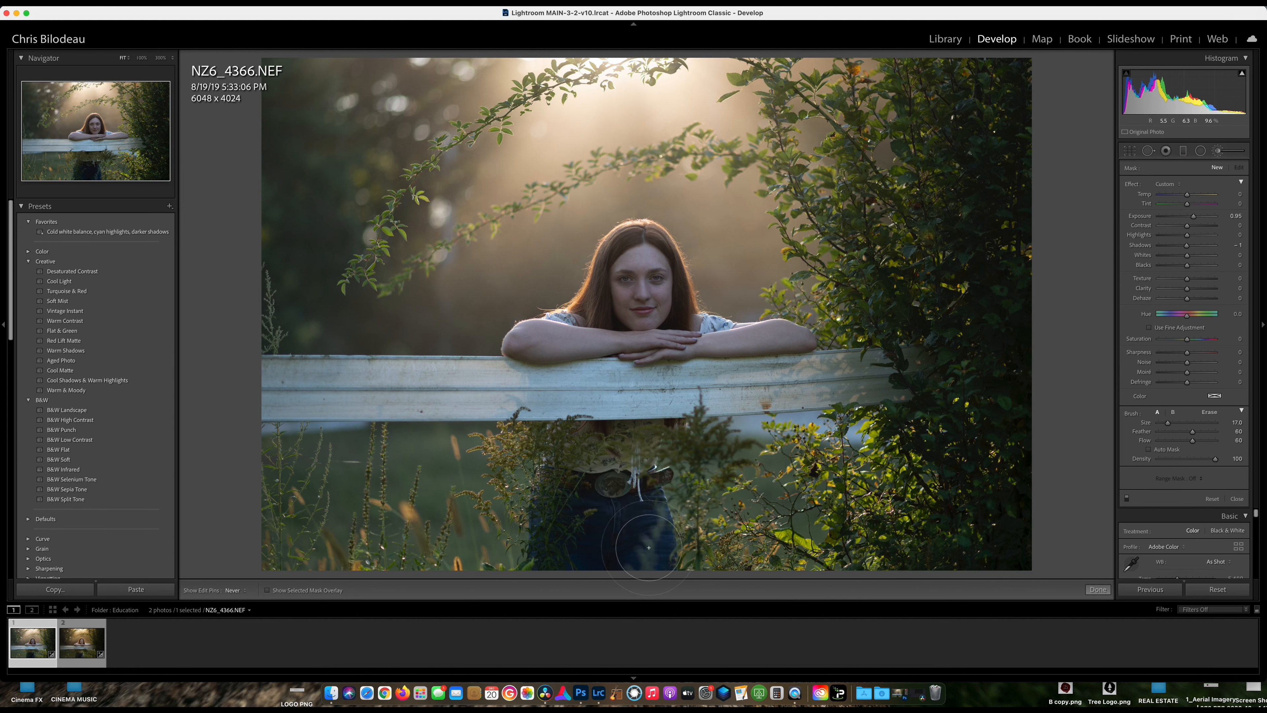
pyautogui.moveTo(642, 543)
pyautogui.mouseDown()
pyautogui.moveTo(637, 489)
pyautogui.moveTo(588, 449)
pyautogui.moveTo(616, 439)
pyautogui.mouseUp()
pyautogui.press('h')
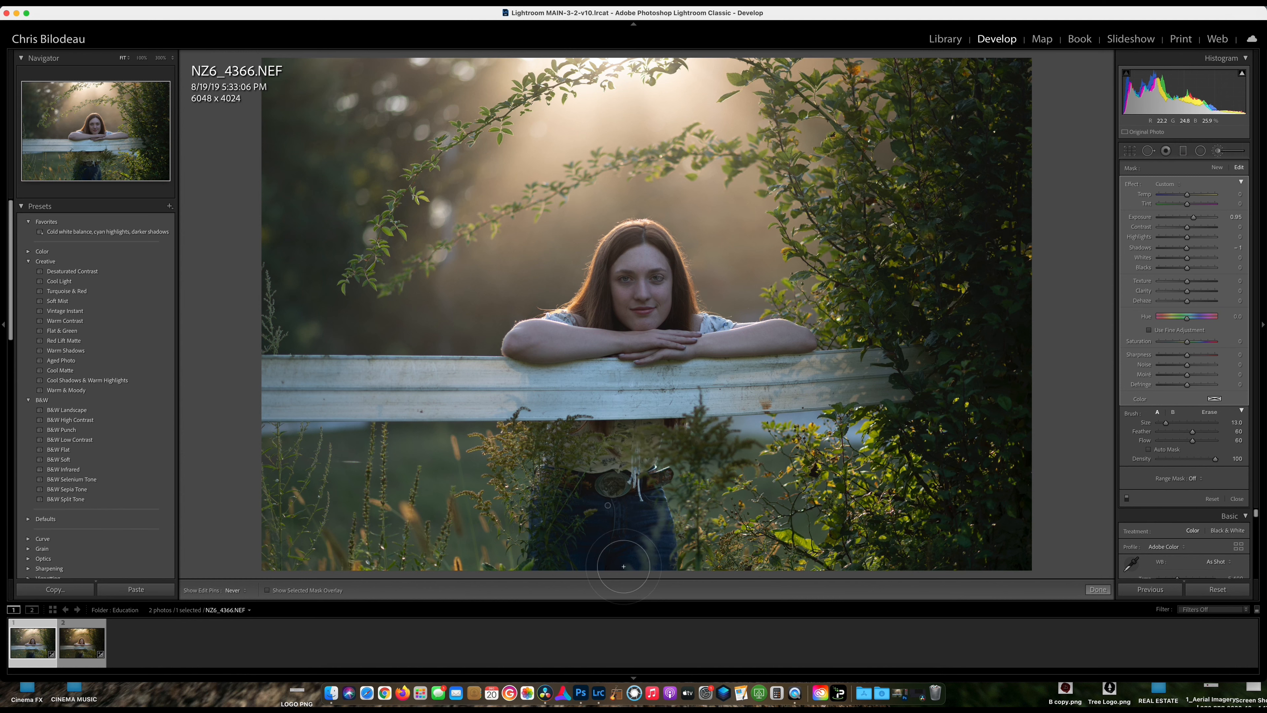
pyautogui.press('[')
pyautogui.moveTo(625, 443); pyautogui.dragTo(649, 463)
pyautogui.click(1217, 152)
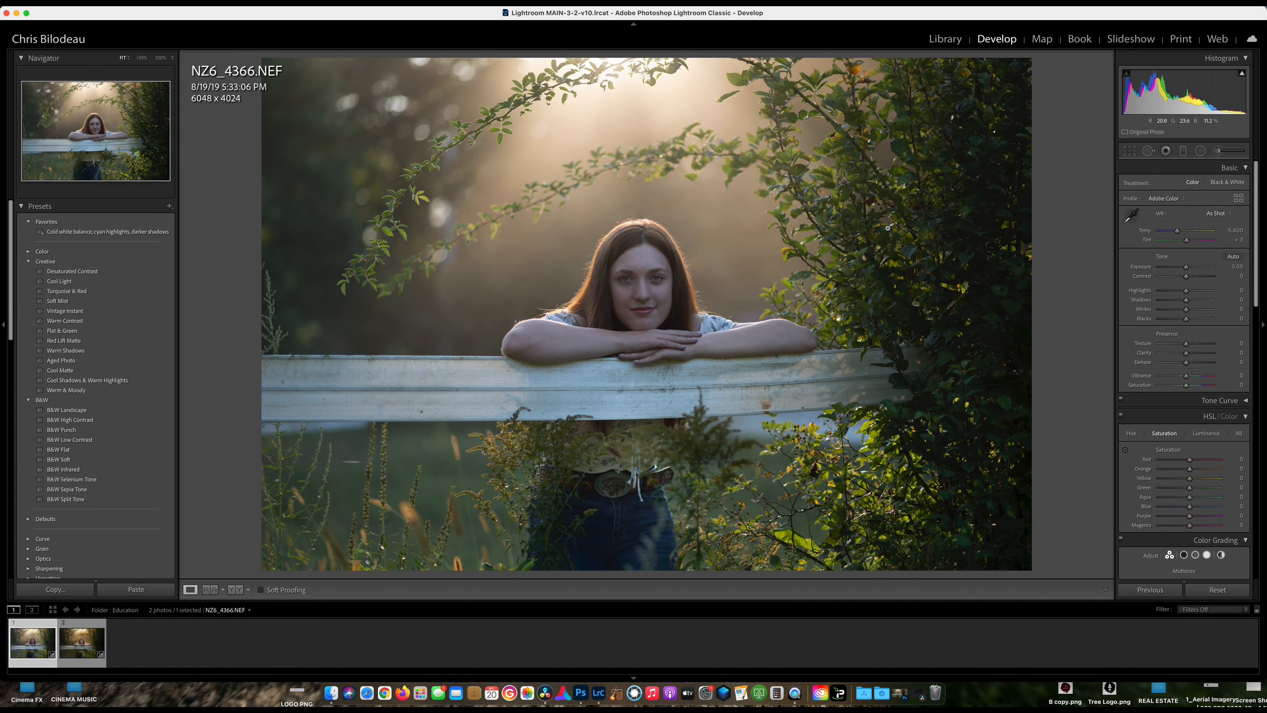
# Send the photo to Adobe Photoshop 2021 for editing and close the other open document, NZ6_4366-Edit.tif.
pyautogui.rightClick(454, 223)
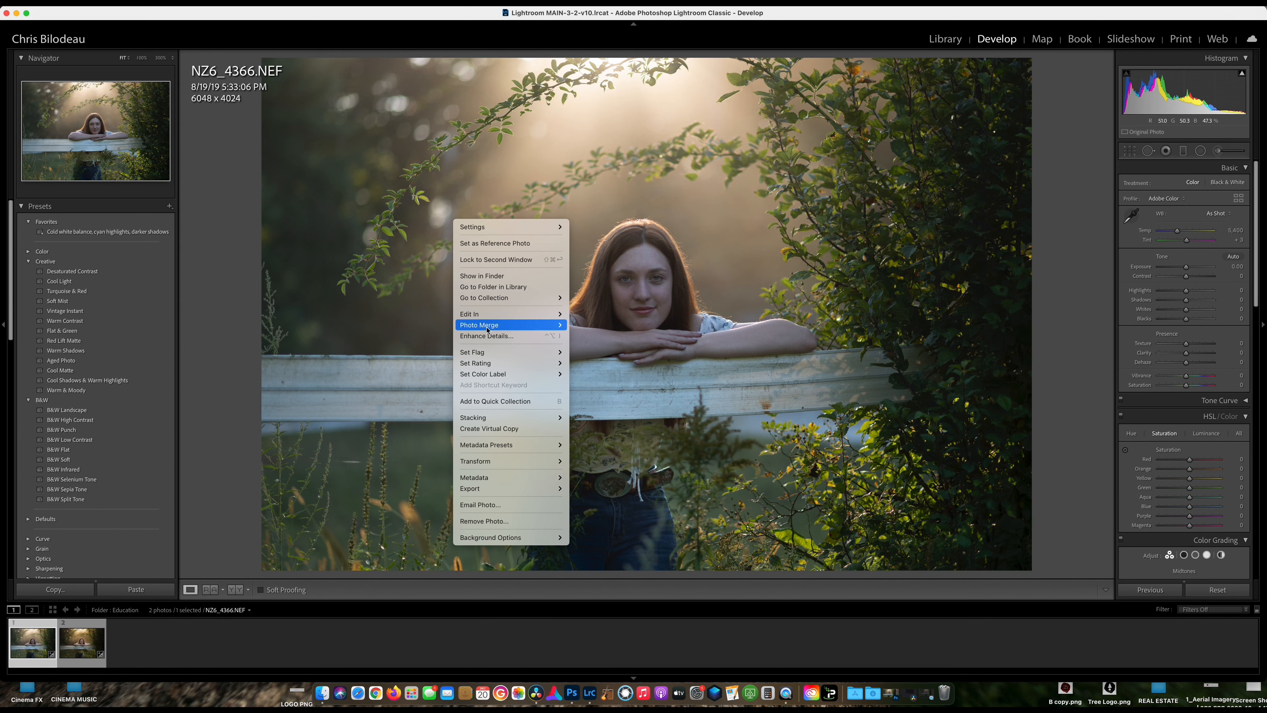
pyautogui.moveTo(491, 315)
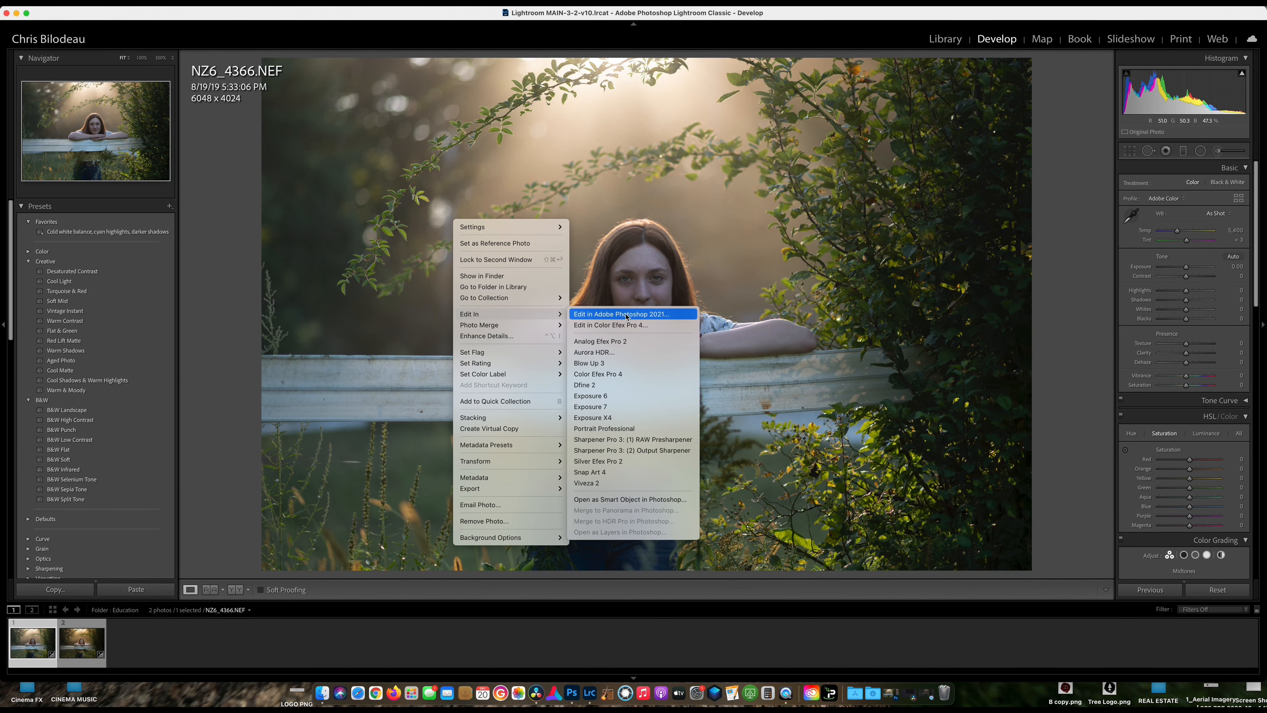
pyautogui.click(628, 324)
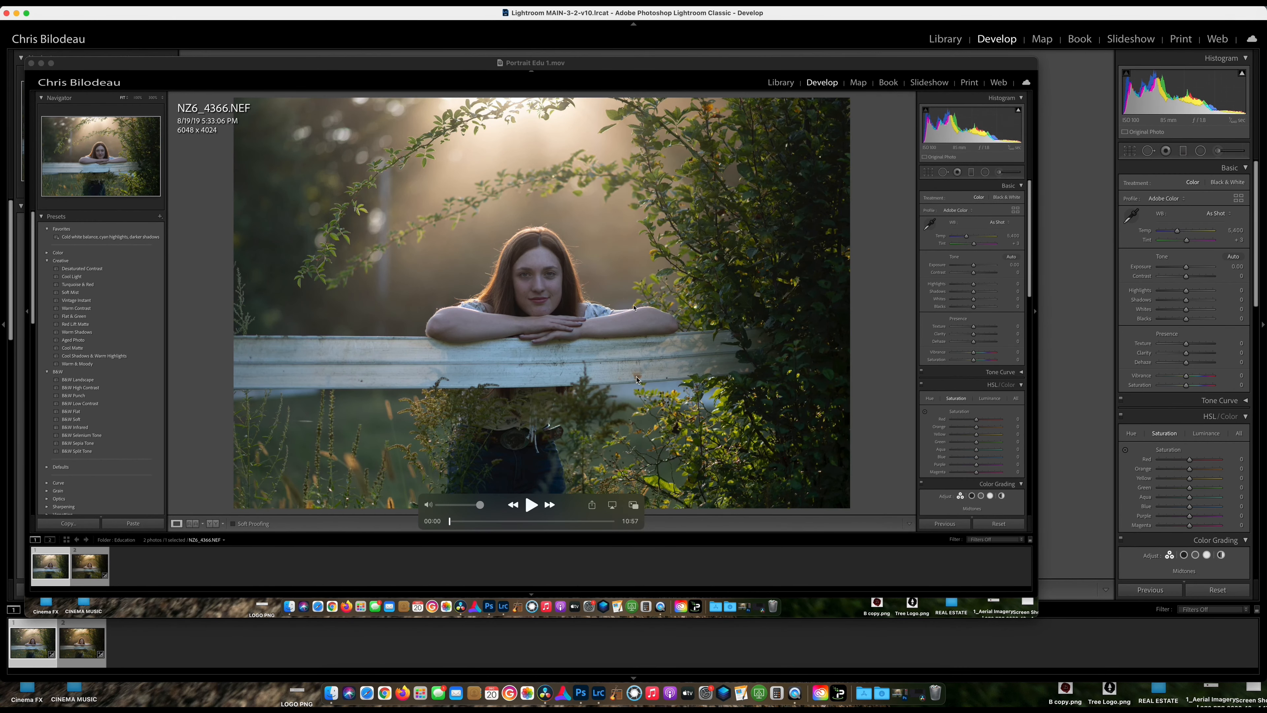
pyautogui.click(598, 693)
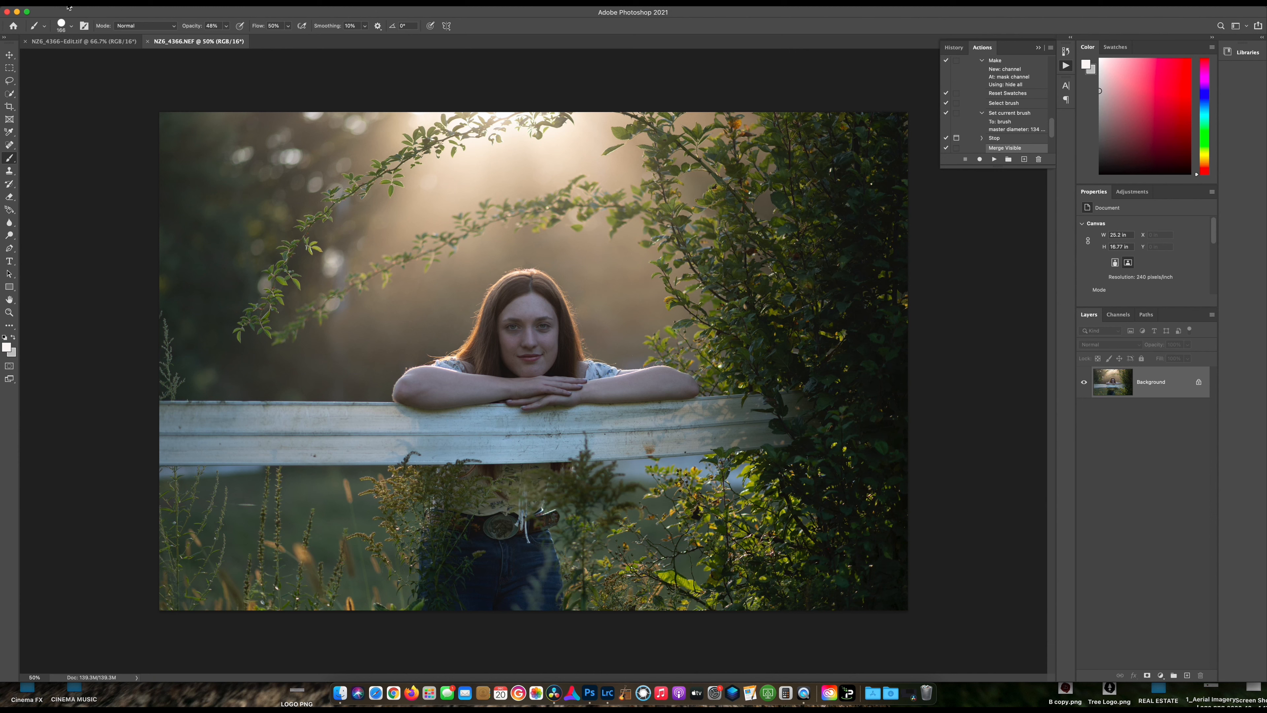
pyautogui.click(26, 42)
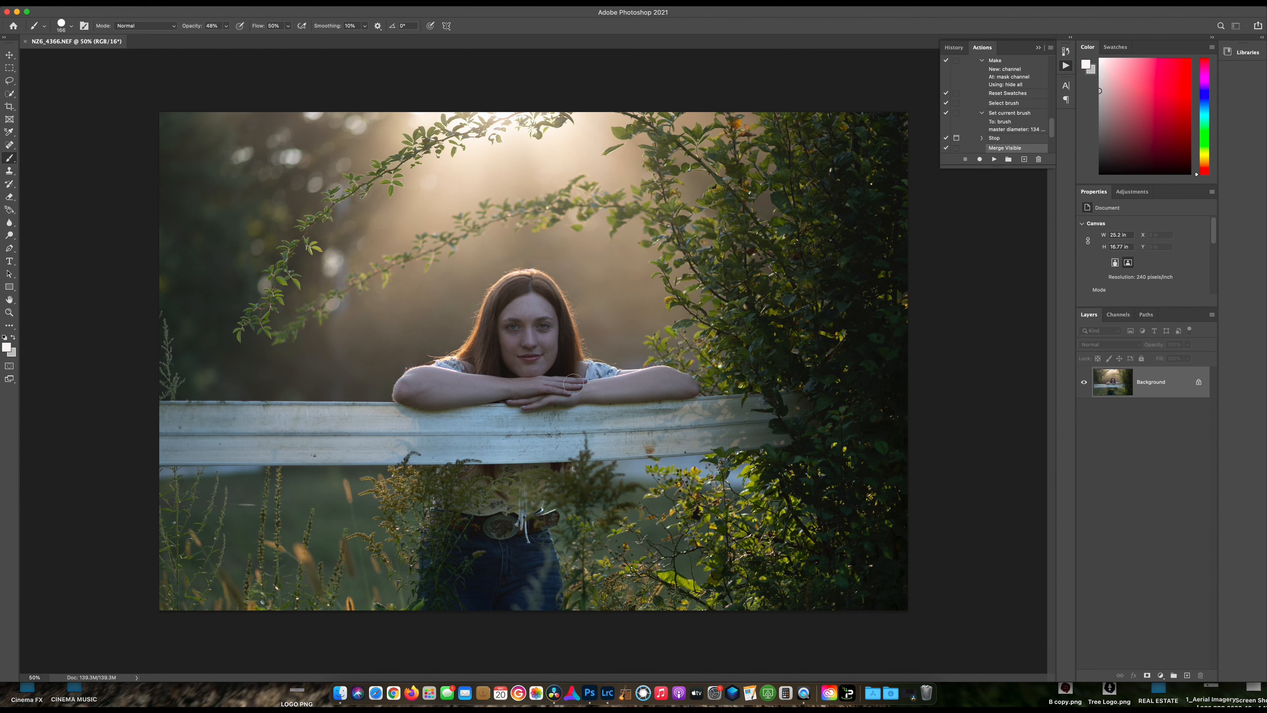
# Run the Skin Soften action on the photo, continue past its stop message, and collapse the recorded actions list.
pyautogui.press('super+equal')
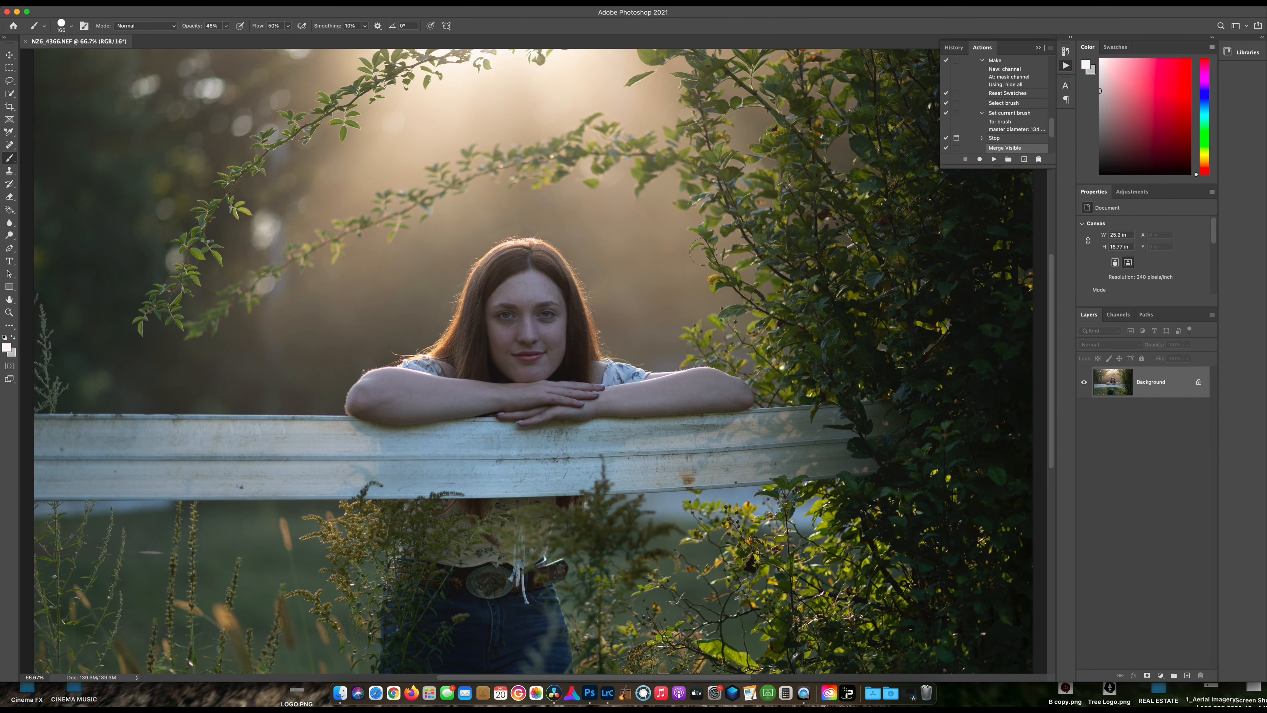
pyautogui.hscroll(-5, 586, 263)
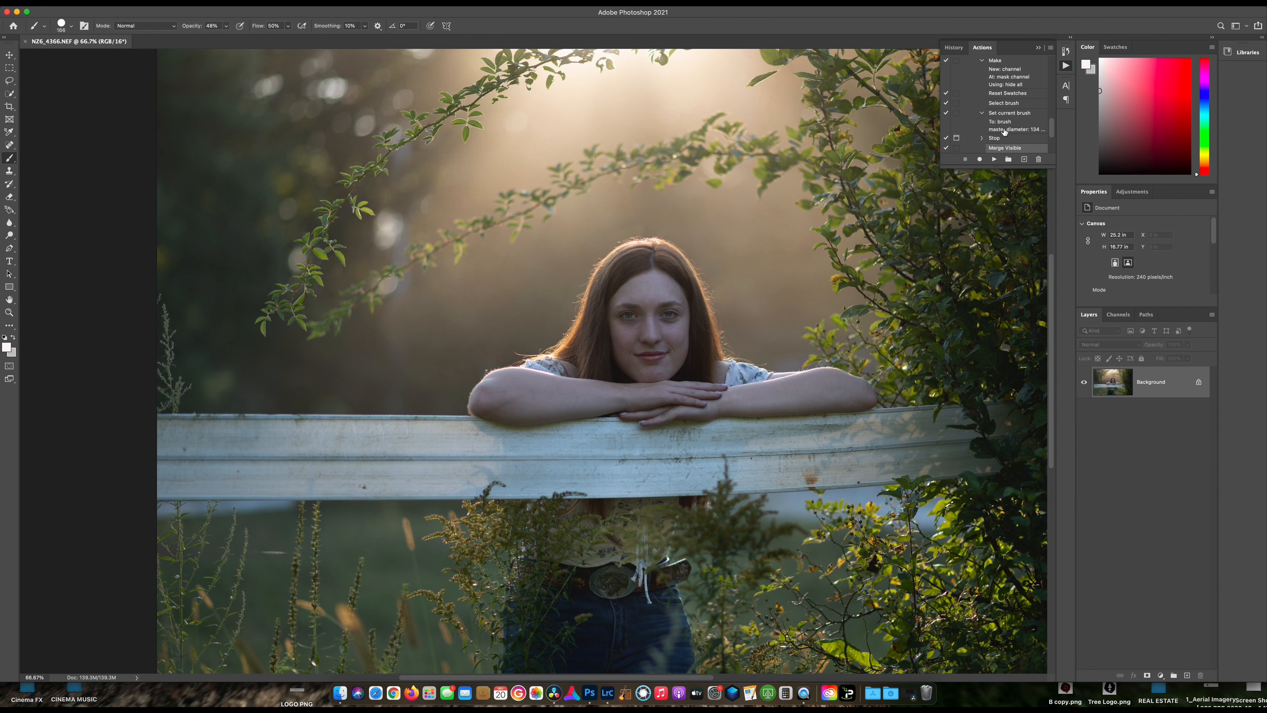
pyautogui.scroll(5, 1004, 130)
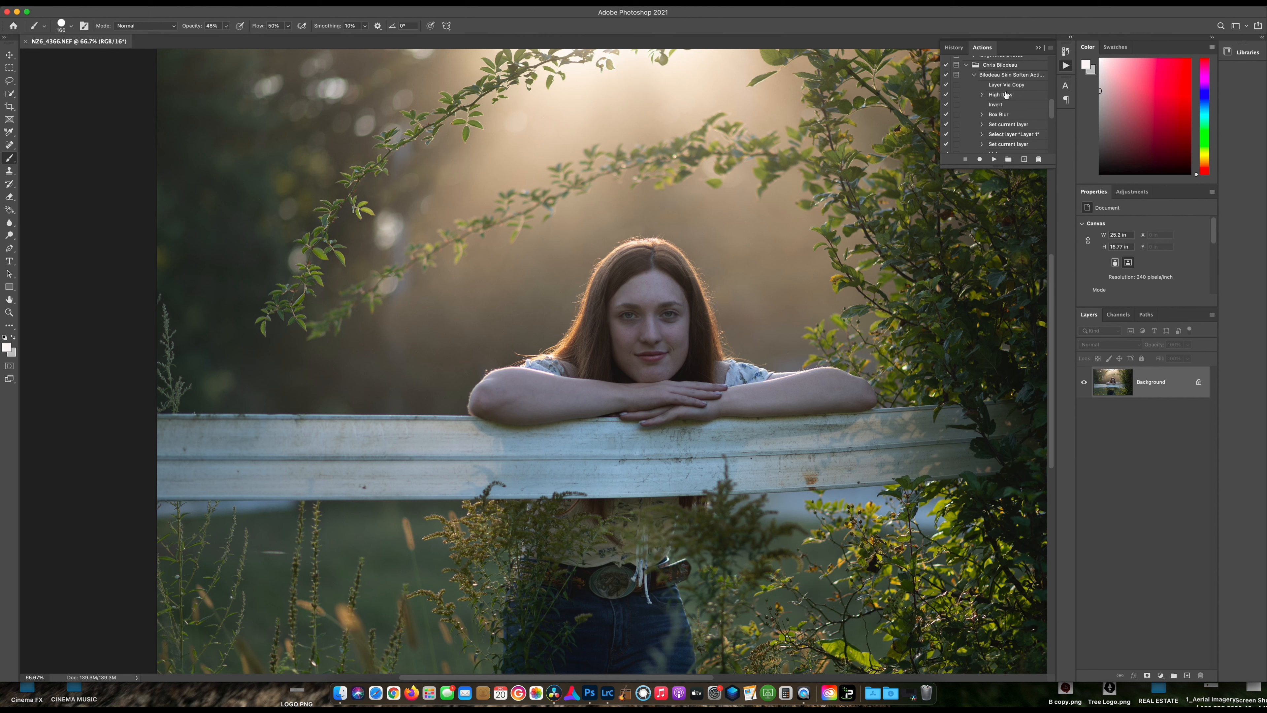
pyautogui.click(1002, 86)
pyautogui.click(999, 76)
pyautogui.click(994, 159)
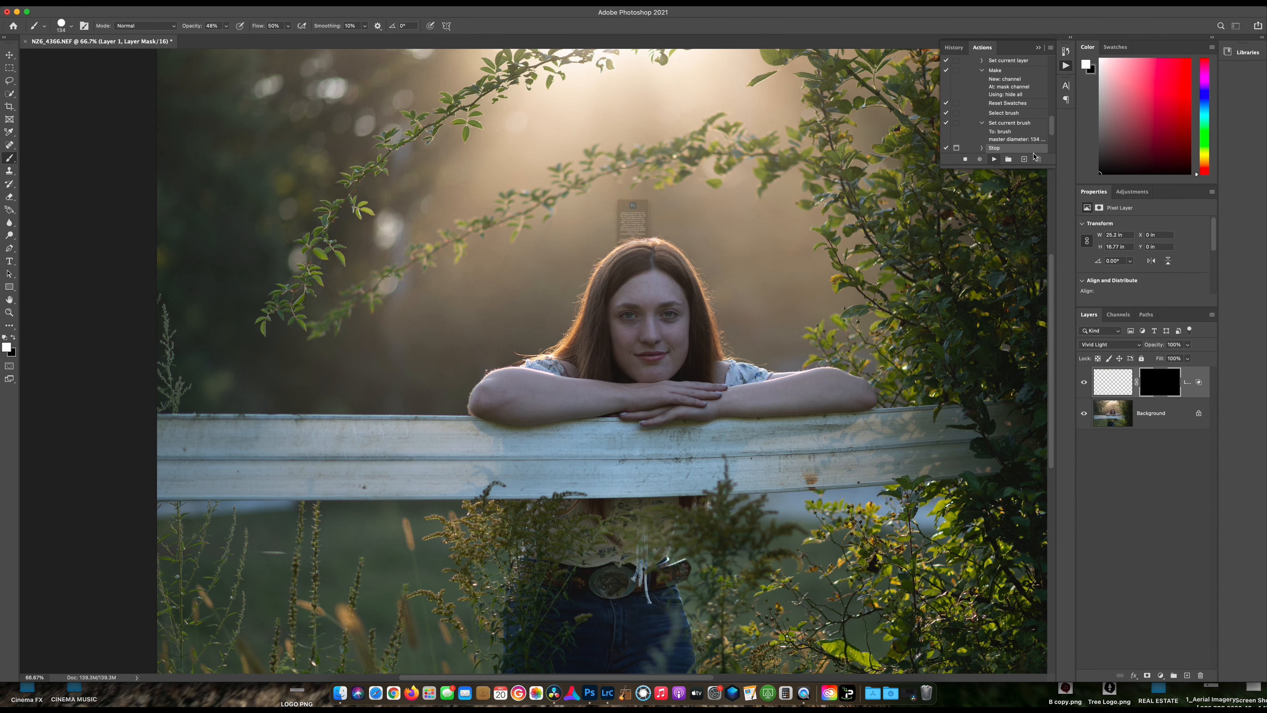
pyautogui.click(614, 299)
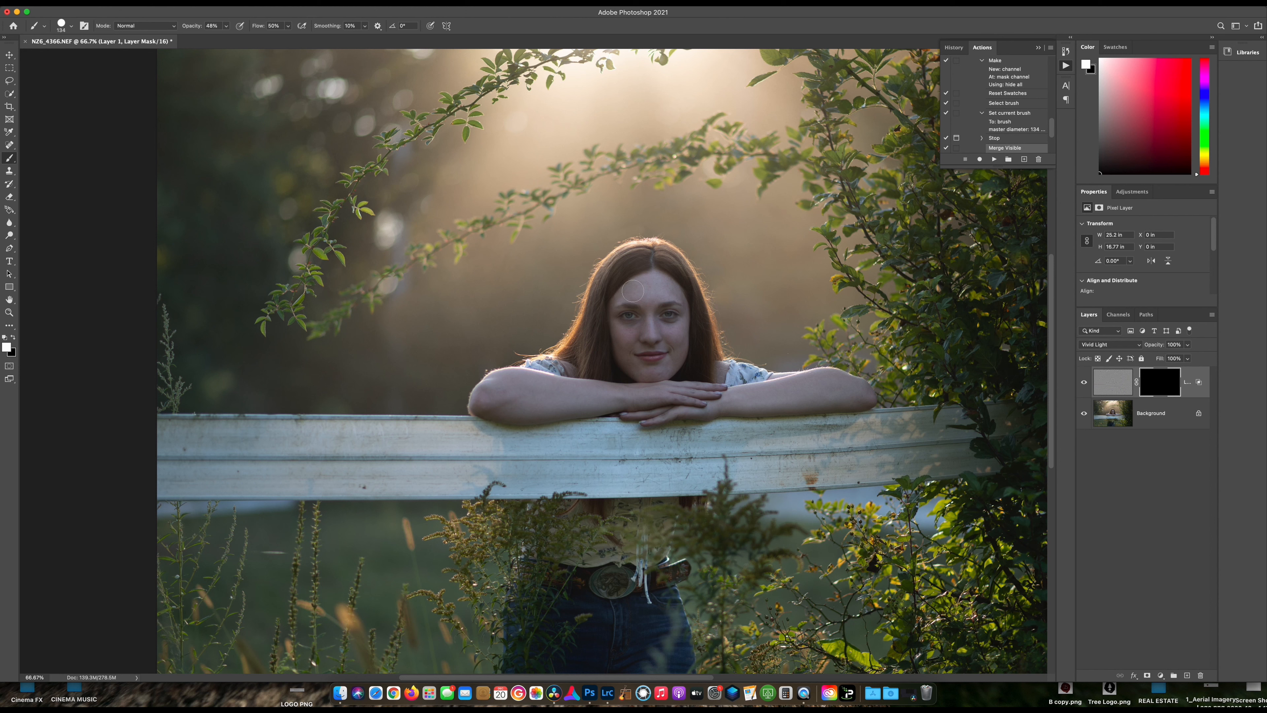
pyautogui.click(1038, 47)
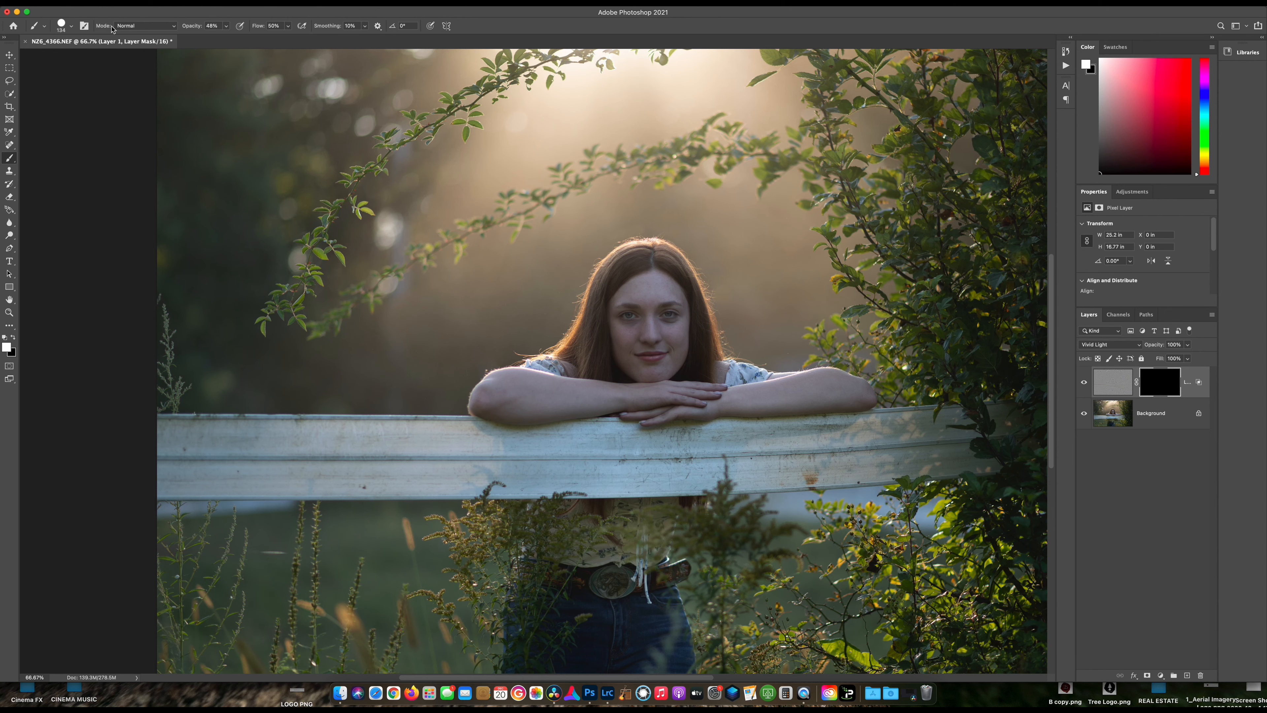
# Reduce the brush size and paint white on the smoothing layer's mask over the forehead, cheeks, nose and chin.
pyautogui.click(65, 25)
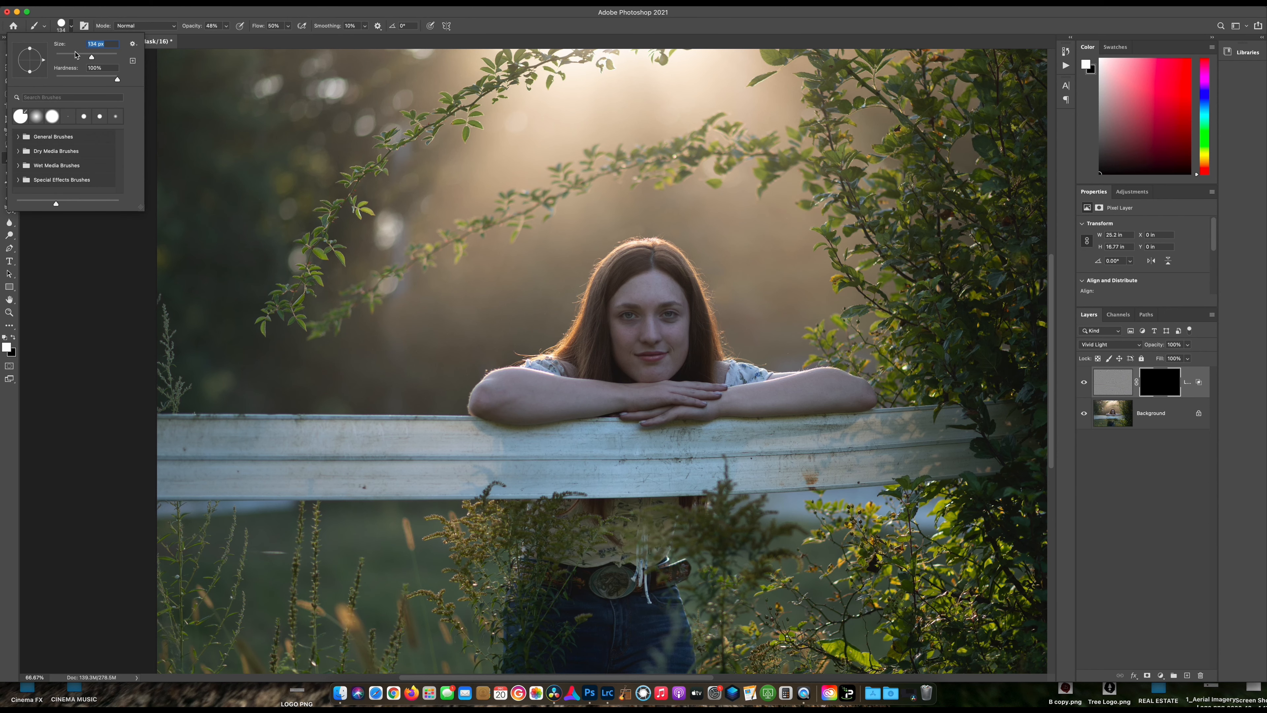
pyautogui.moveTo(82, 55); pyautogui.dragTo(80, 55)
pyautogui.scroll(-1, 643, 285)
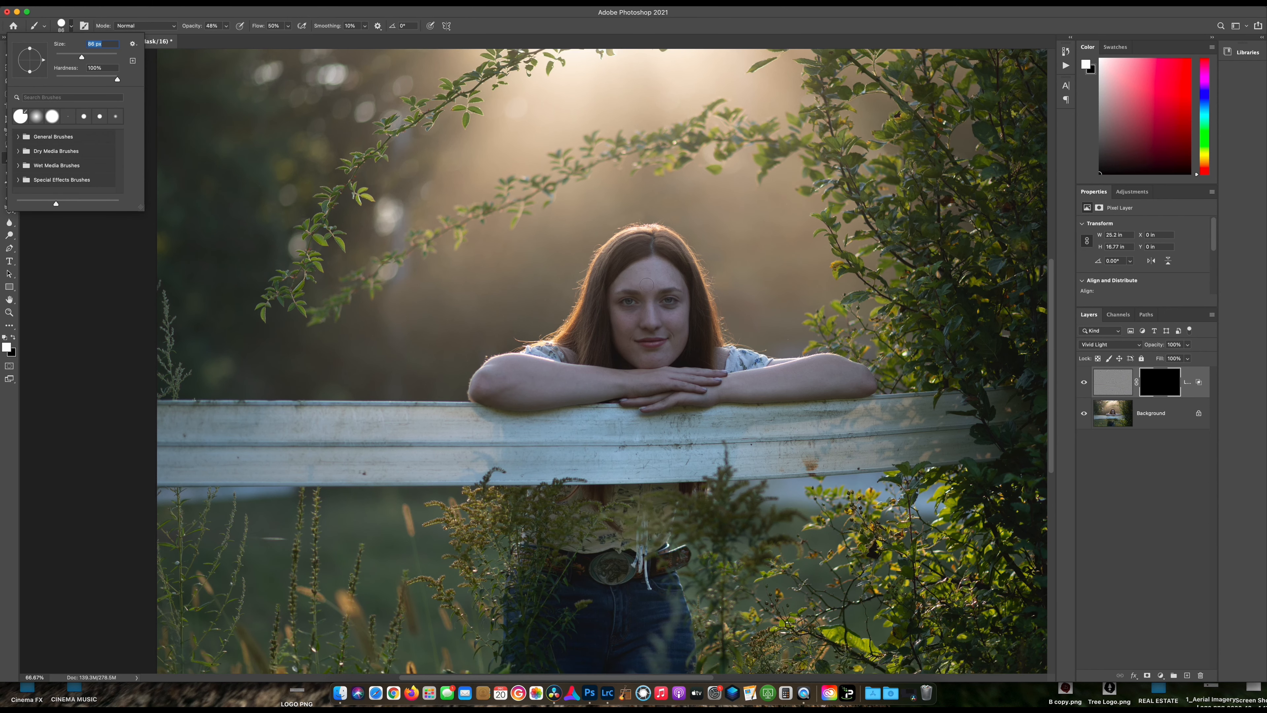
pyautogui.click(644, 285)
pyautogui.moveTo(646, 277); pyautogui.dragTo(633, 278)
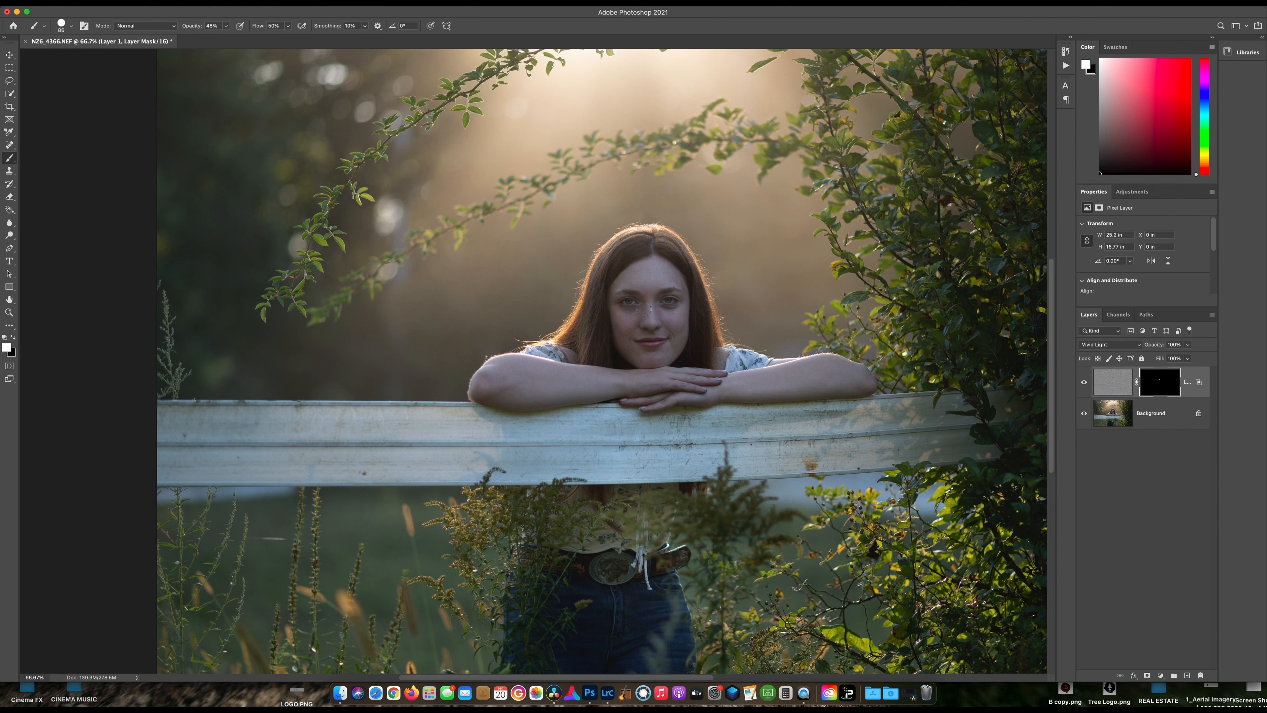
pyautogui.moveTo(647, 307)
pyautogui.mouseDown()
pyautogui.moveTo(674, 311)
pyautogui.moveTo(682, 339)
pyautogui.moveTo(679, 327)
pyautogui.moveTo(733, 358)
pyautogui.mouseUp()
pyautogui.moveTo(652, 343); pyautogui.dragTo(625, 329)
pyautogui.moveTo(693, 353); pyautogui.dragTo(695, 355)
pyautogui.moveTo(620, 329)
pyautogui.mouseDown()
pyautogui.moveTo(674, 328)
pyautogui.moveTo(620, 329)
pyautogui.moveTo(678, 323)
pyautogui.mouseUp()
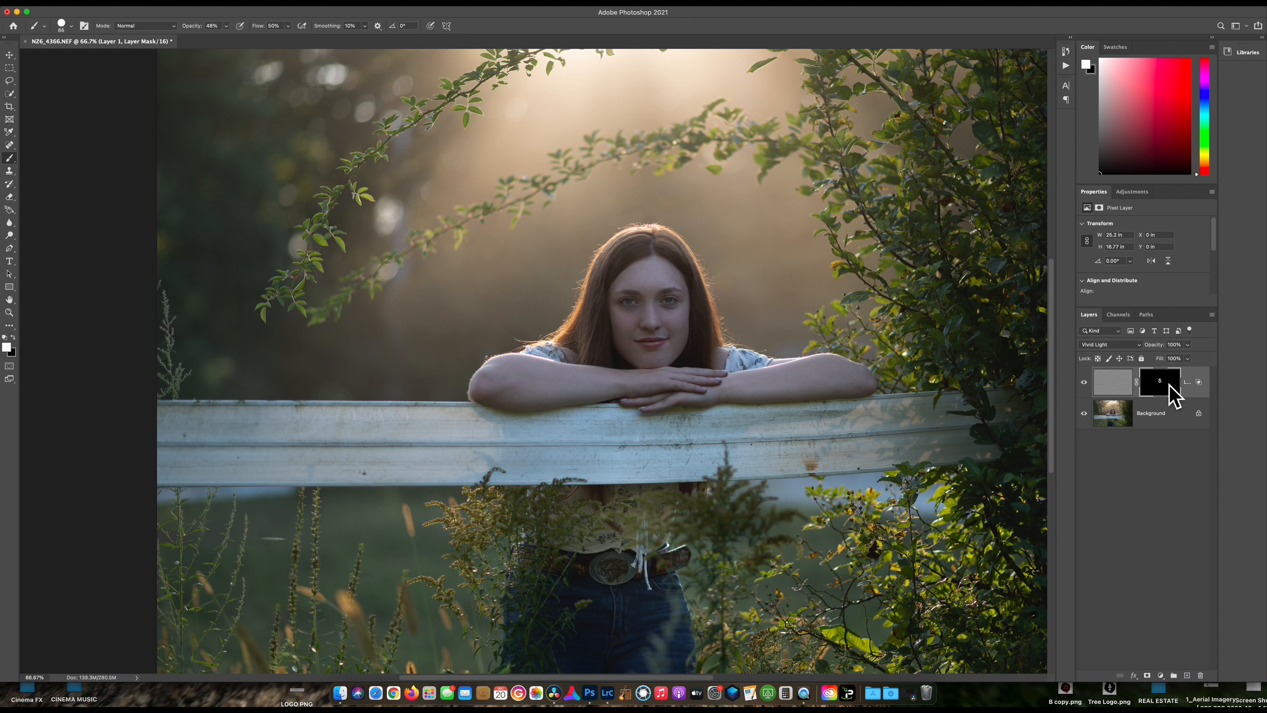
# Compare the face with the smoothing layer hidden and shown, and lower that layer's opacity to 57%.
pyautogui.click(1084, 383)
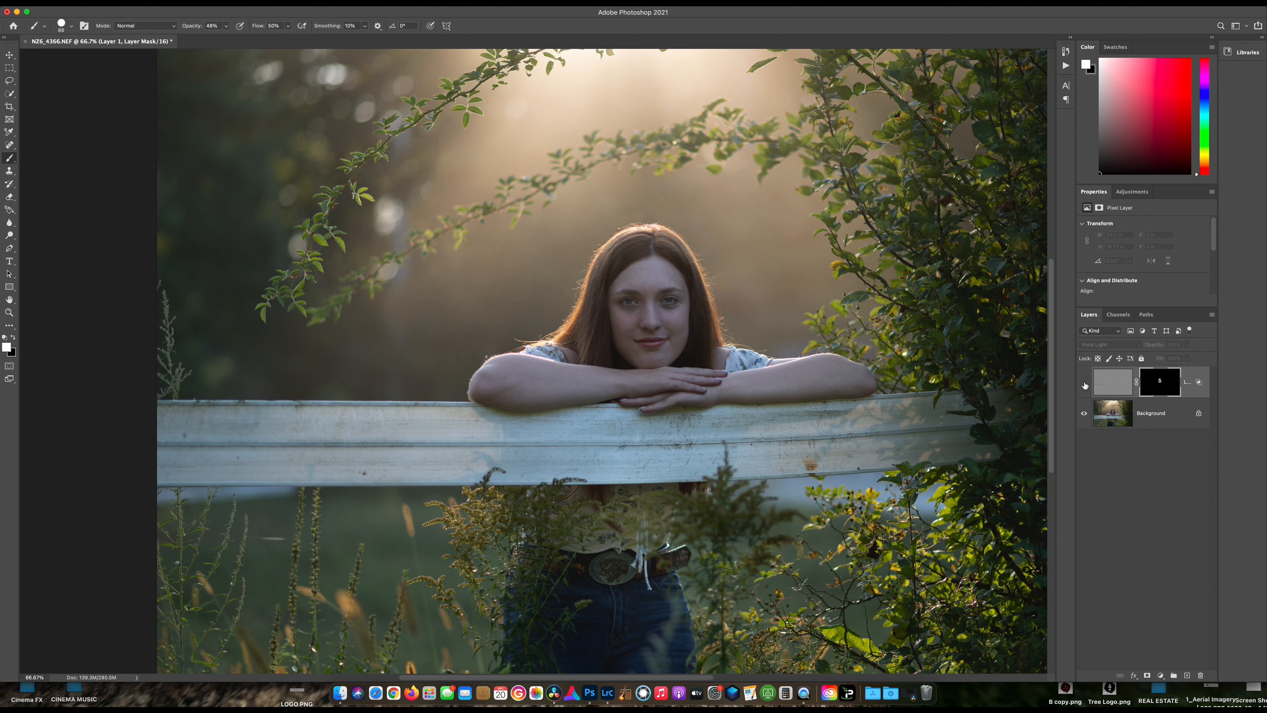
pyautogui.click(1084, 383)
pyautogui.click(1187, 346)
pyautogui.moveTo(1188, 360); pyautogui.dragTo(1169, 361)
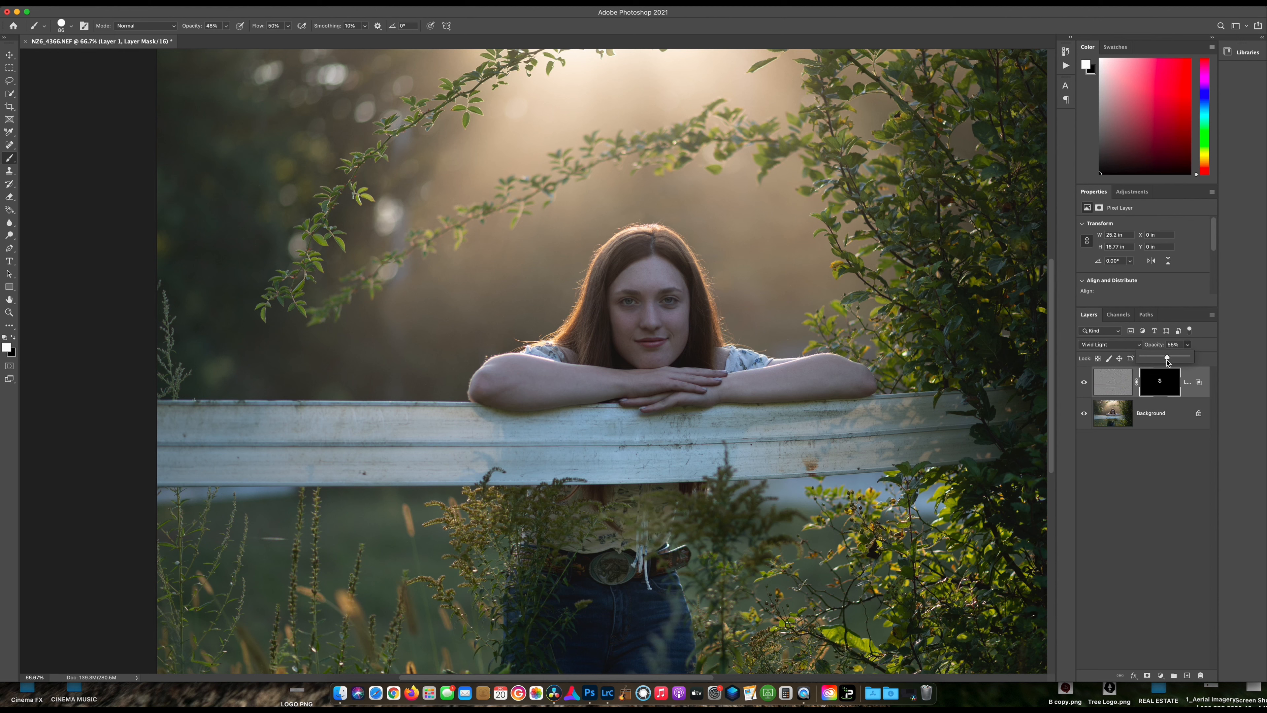
pyautogui.click(1085, 383)
pyautogui.click(1085, 382)
pyautogui.click(1085, 383)
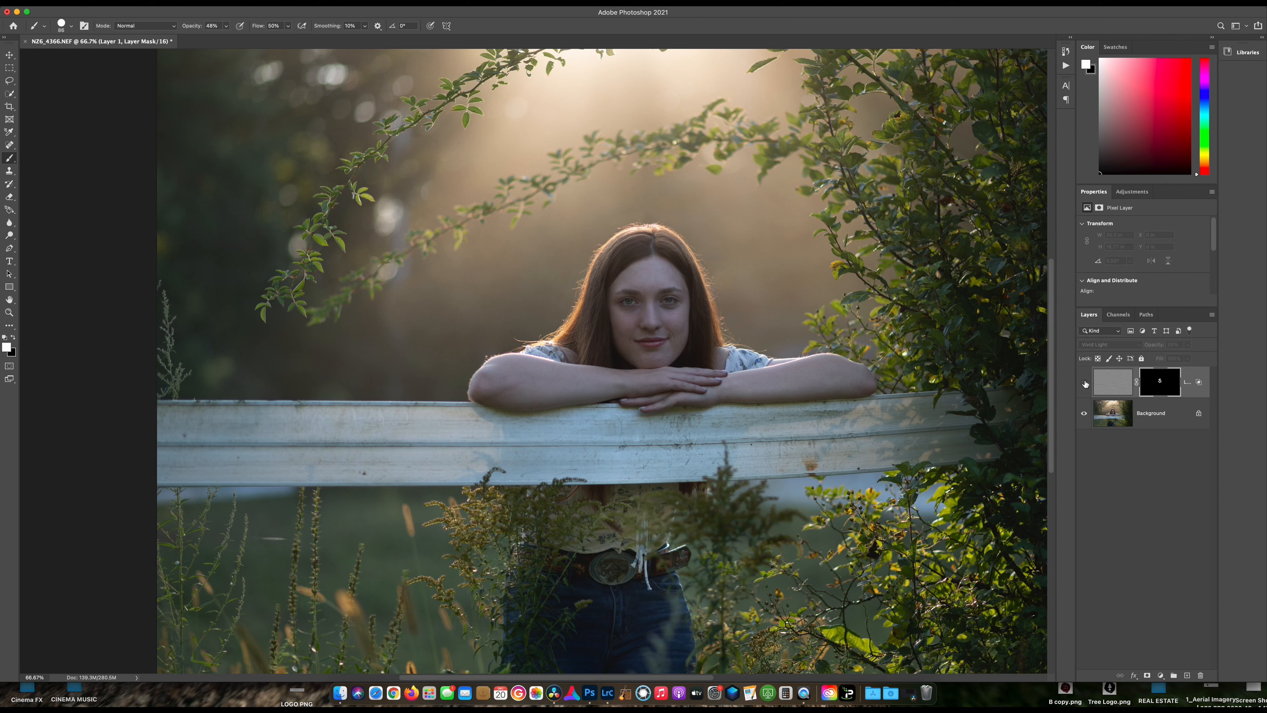
pyautogui.click(1084, 383)
pyautogui.moveTo(1188, 350); pyautogui.dragTo(1189, 357)
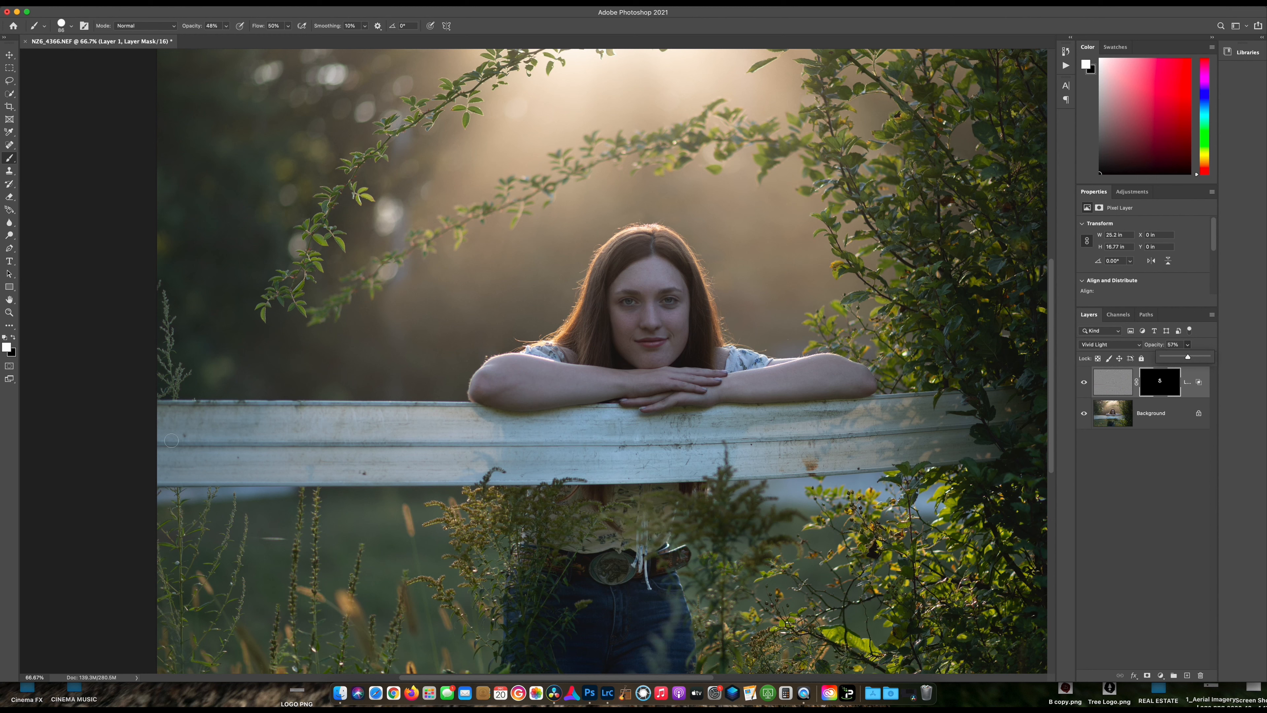
# Enlarge the brush and paint the smoothing layer's mask over both forearms and the hands.
pyautogui.click(72, 26)
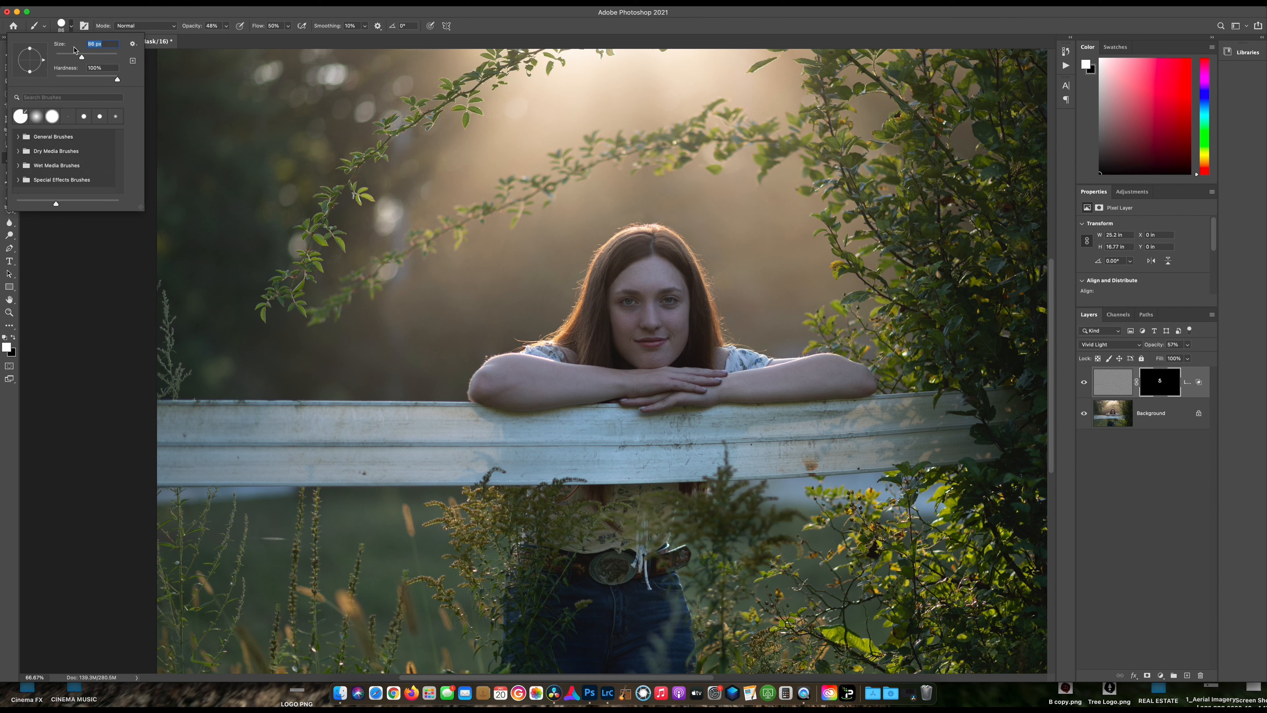
pyautogui.click(94, 54)
pyautogui.click(500, 370)
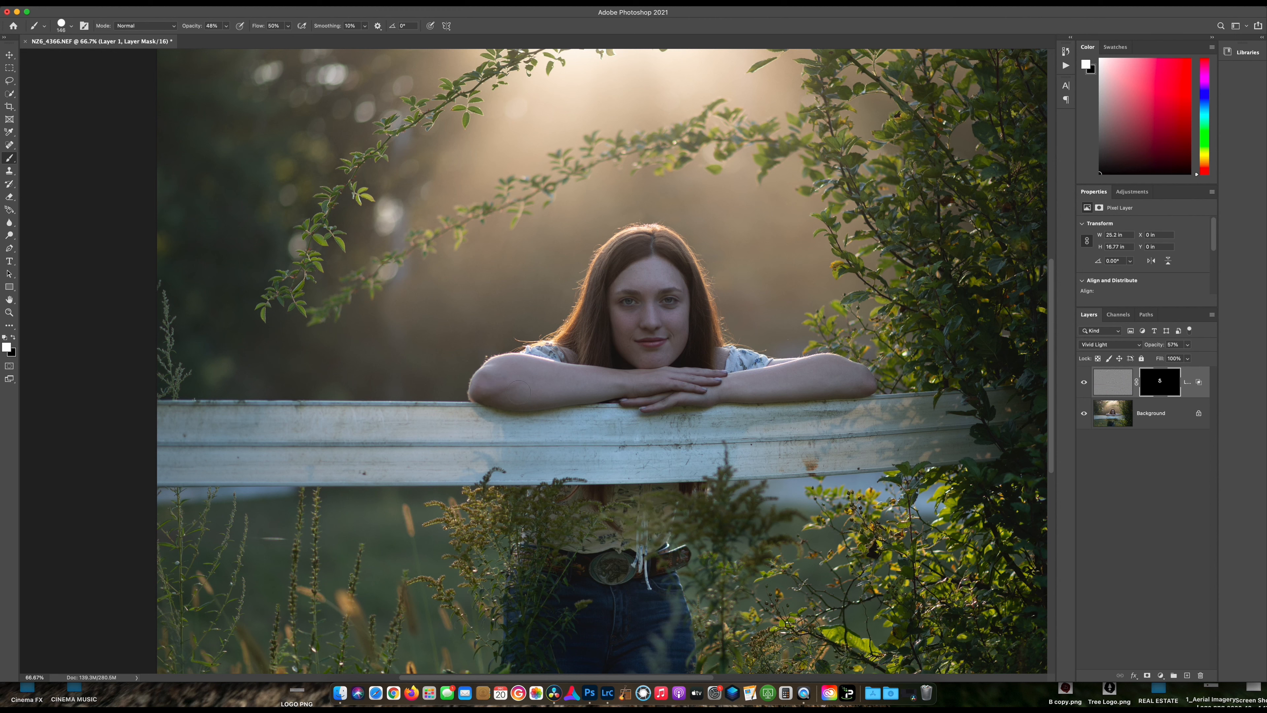
pyautogui.moveTo(547, 389); pyautogui.dragTo(787, 382)
# Examine the softened skin on the face and arms at 300% zoom with the smoothing layer hidden and shown.
pyautogui.press('super+plus')
pyautogui.press('super+plus')
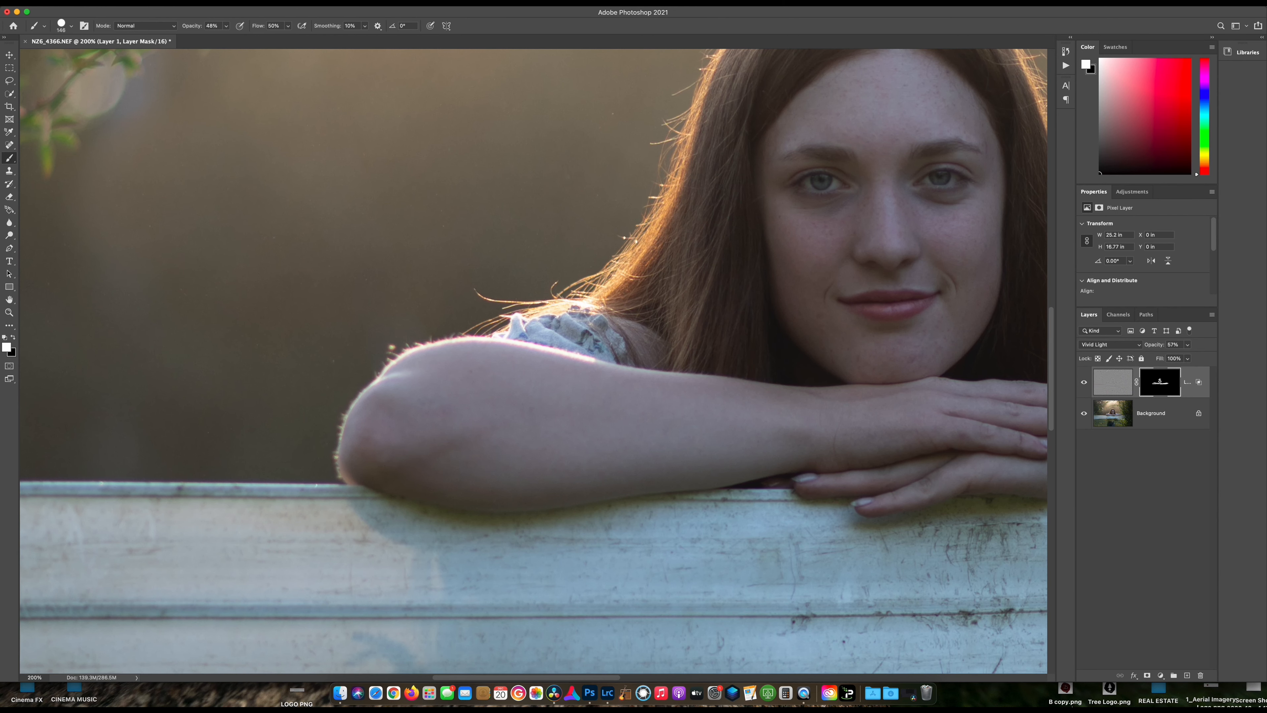
pyautogui.press('super+plus')
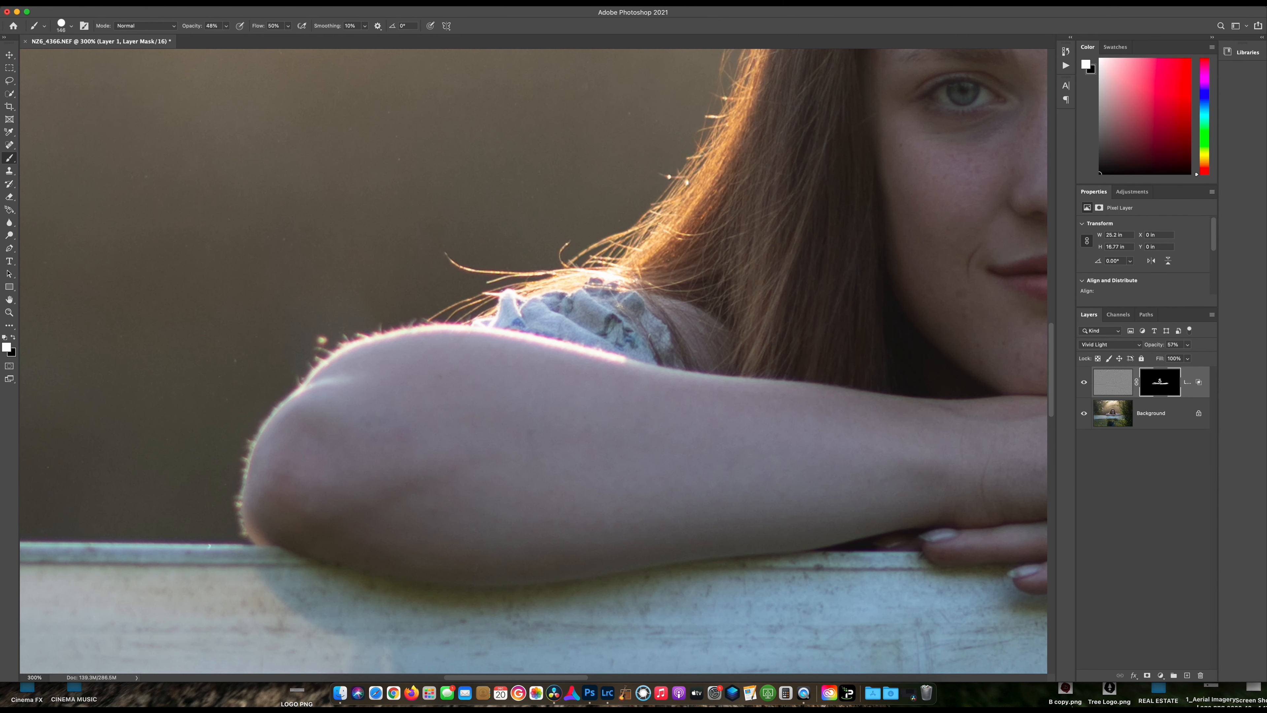
pyautogui.hscroll(10, 615, 233)
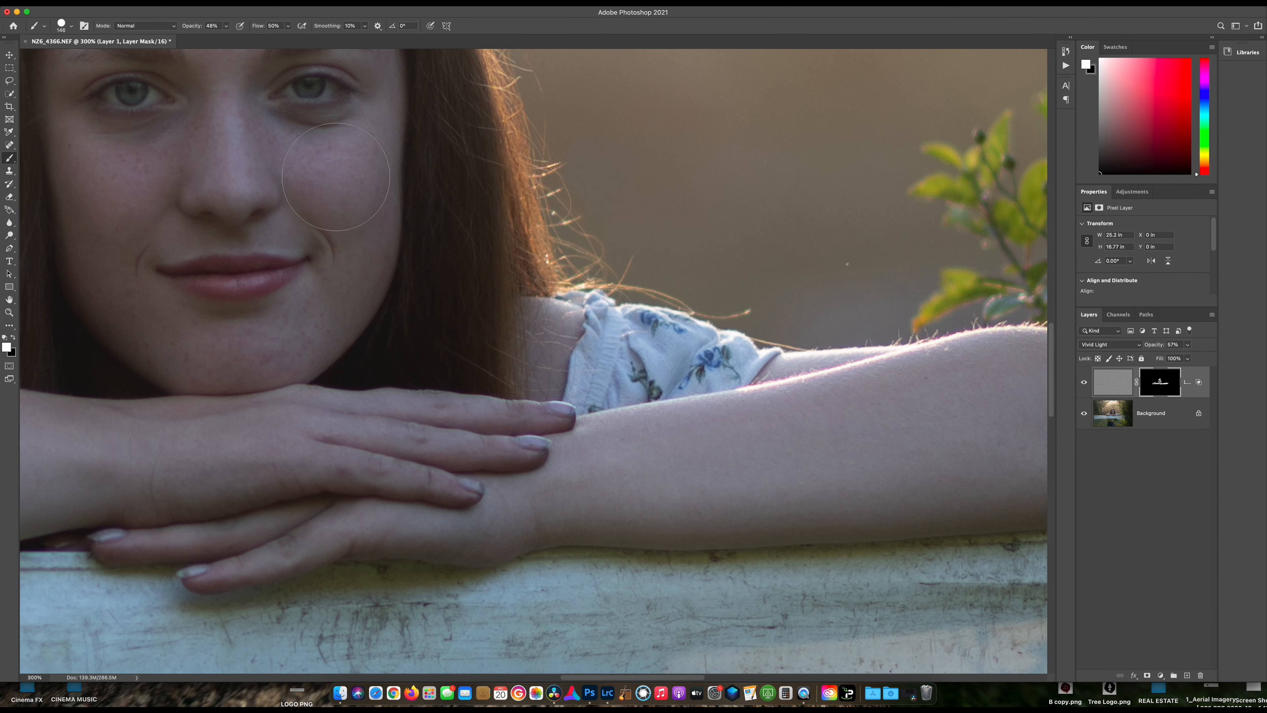
pyautogui.click(1084, 384)
pyautogui.click(1084, 383)
pyautogui.click(1083, 383)
pyautogui.click(1084, 383)
# Save the retouched photo and return to Lightroom Classic.
pyautogui.click(79, 3)
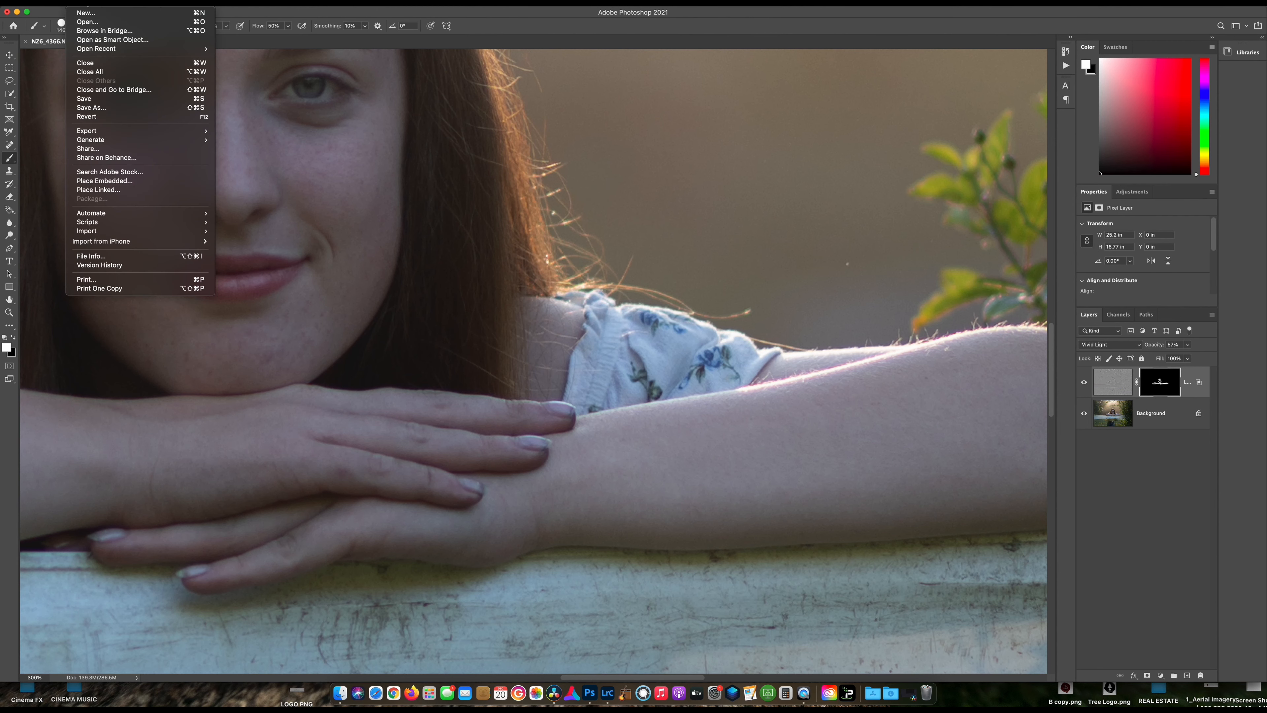
pyautogui.click(97, 98)
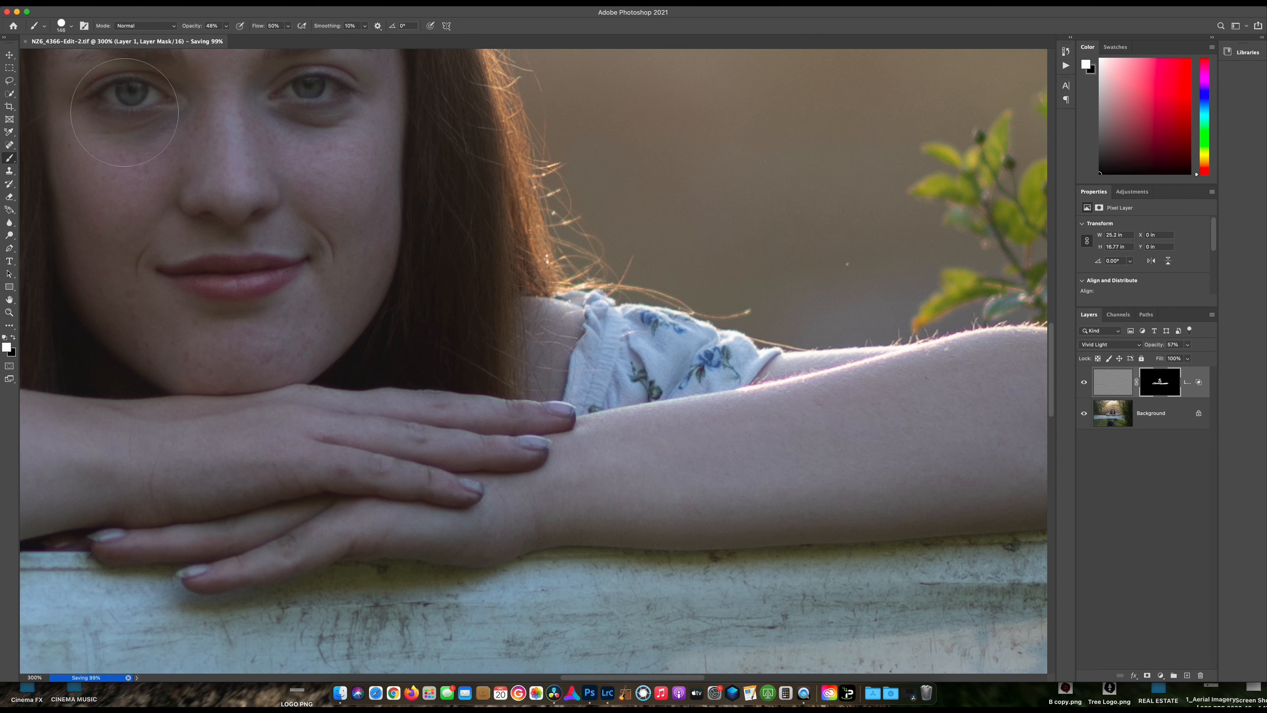
pyautogui.click(606, 691)
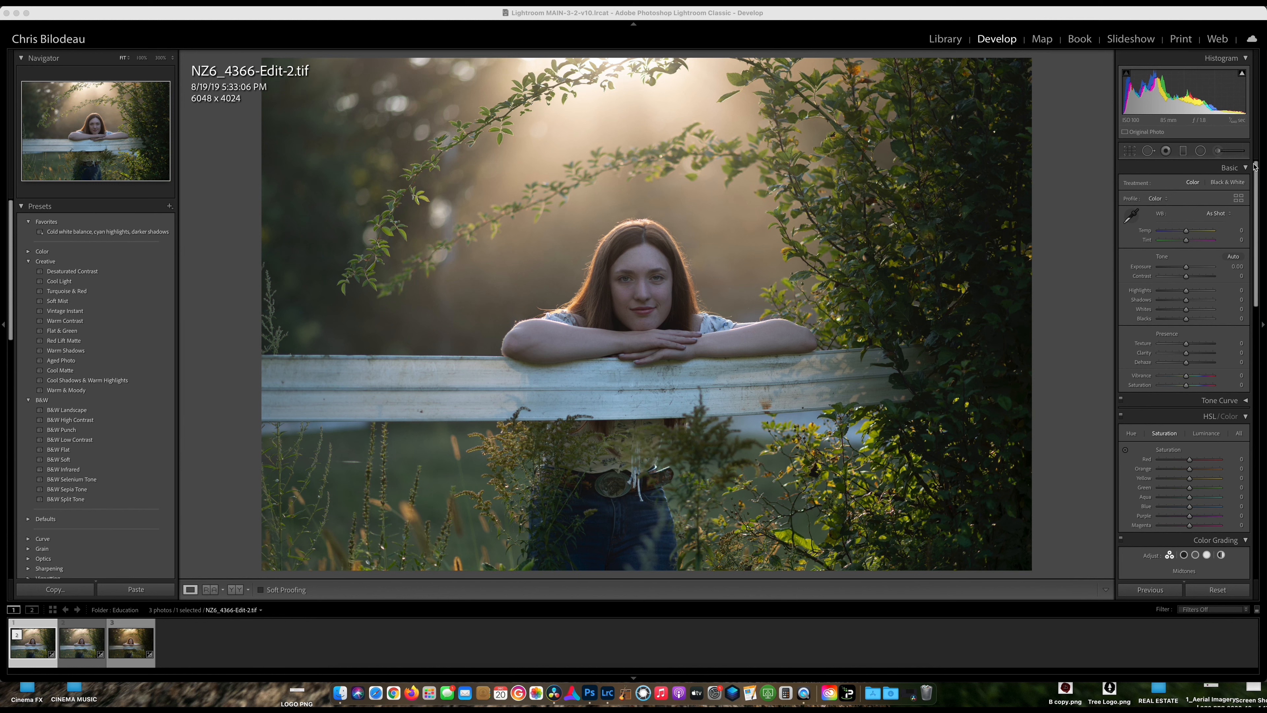
# Add a new adjustment brush mask on the face with exposure at 0.54 and clarity reset to 0.
pyautogui.click(1218, 151)
pyautogui.click(1218, 151)
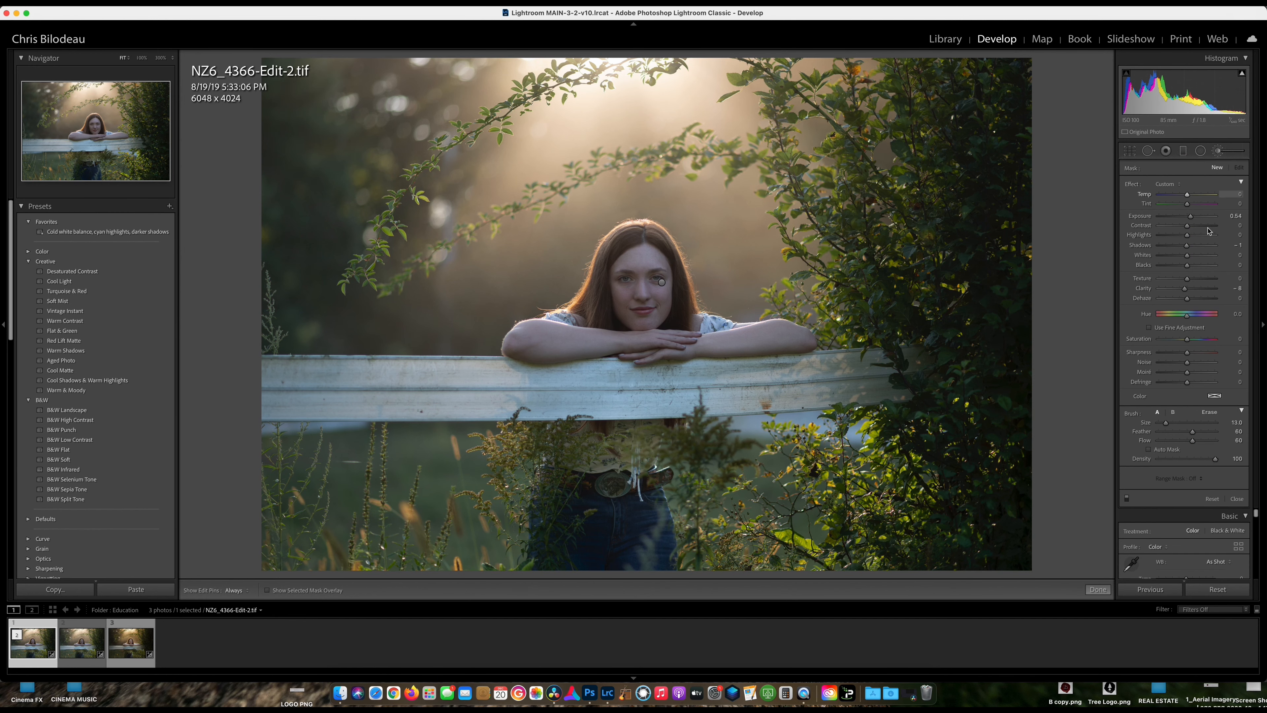
pyautogui.doubleClick(1185, 289)
pyautogui.scroll(8, 639, 303)
pyautogui.scroll(-4, 643, 305)
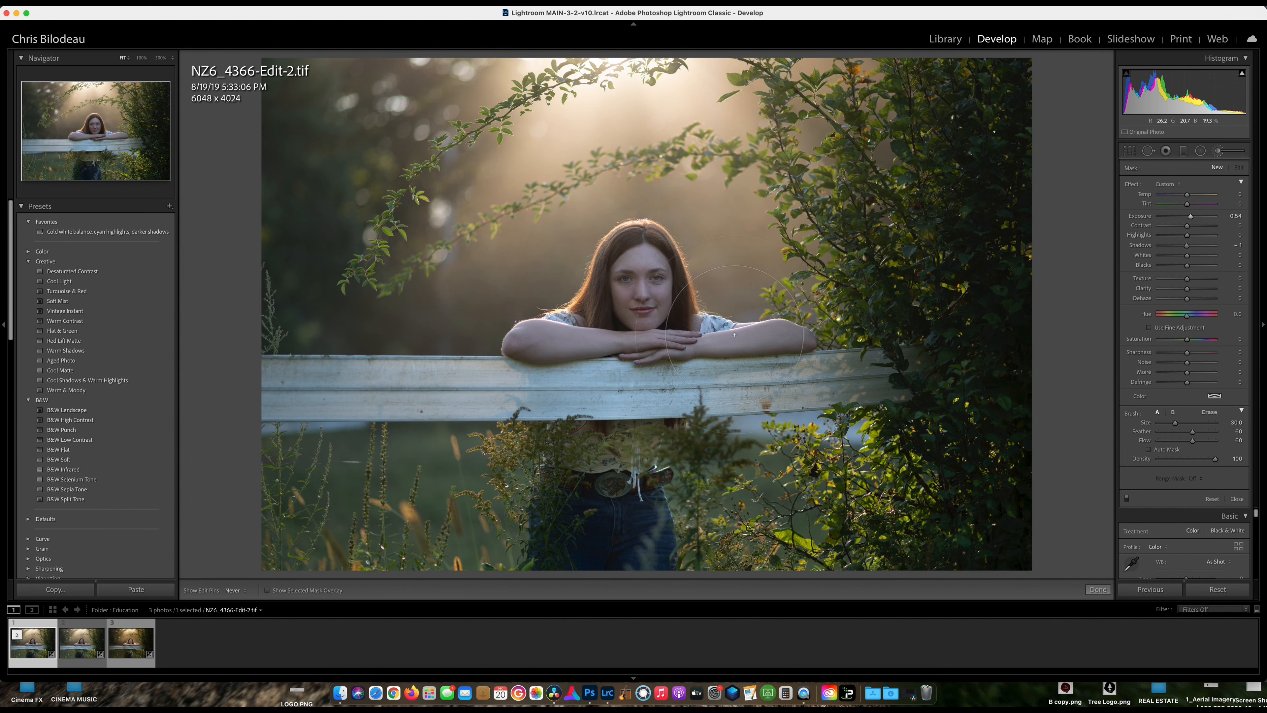
pyautogui.click(602, 293)
pyautogui.press('h')
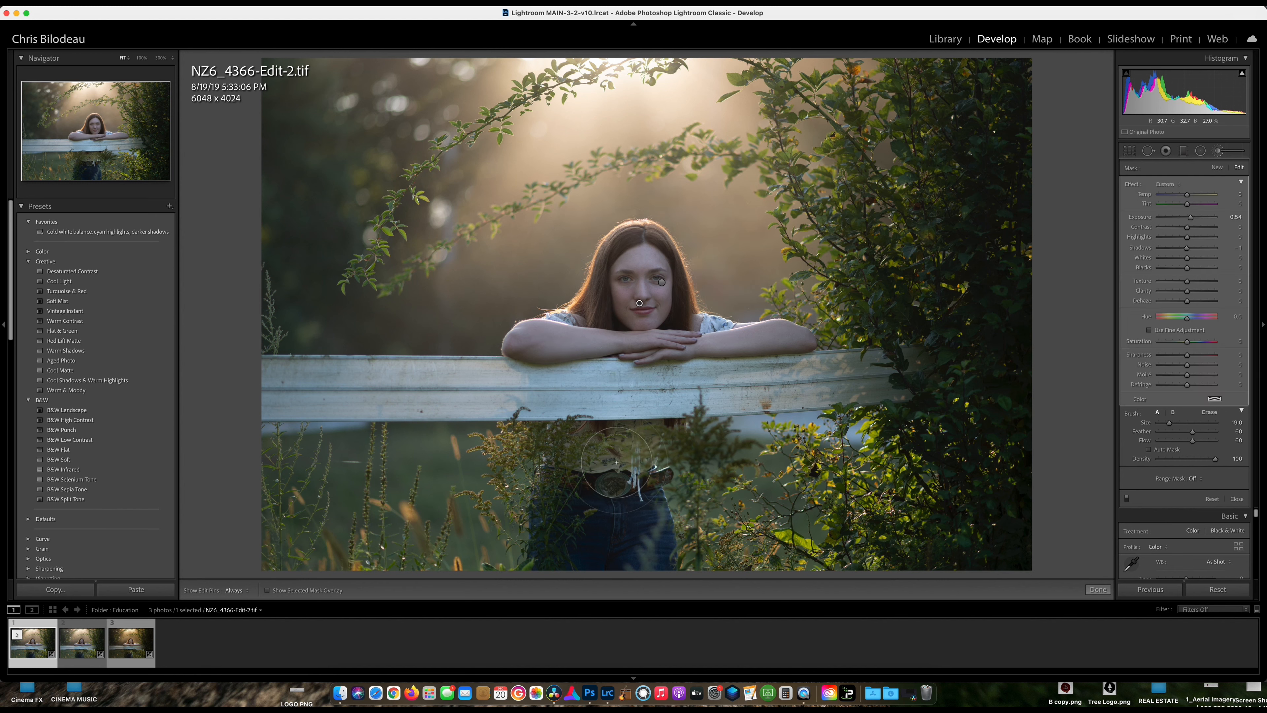
# Add a new adjustment brush mask with exposure 1.33 and brighten the hair beside the face with a size 8 brush.
pyautogui.scroll(4, 648, 474)
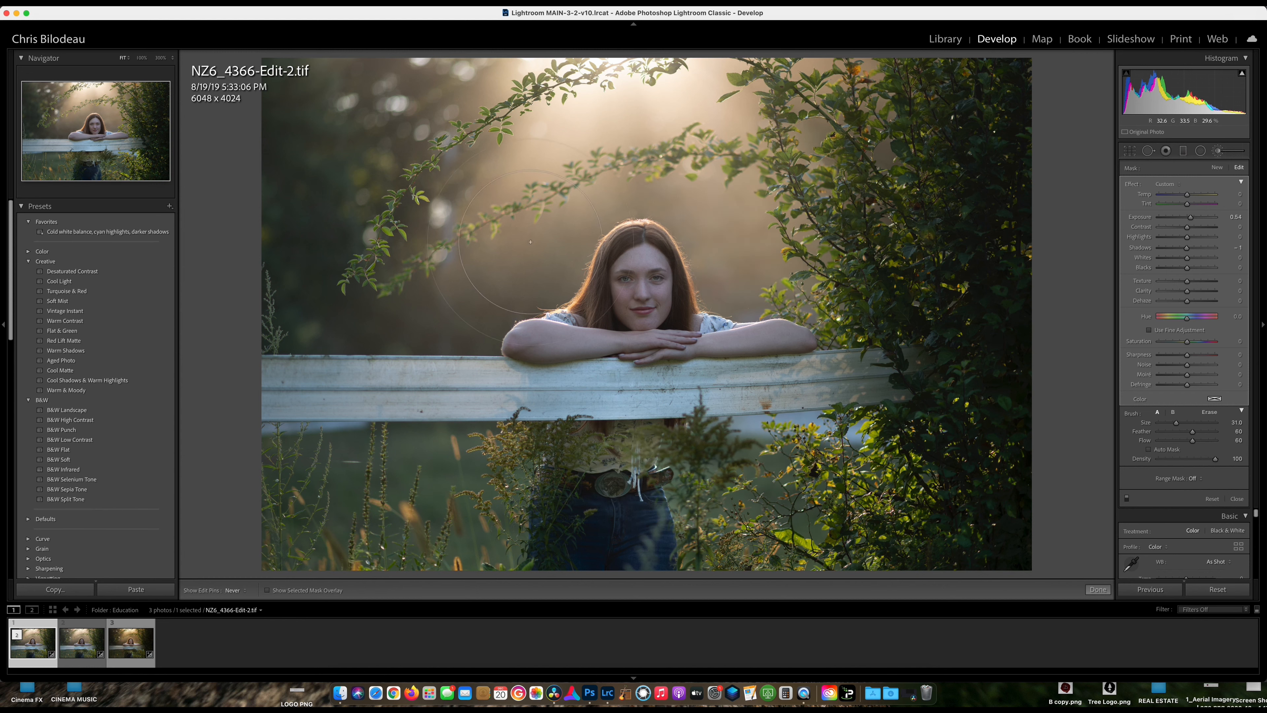
pyautogui.press('h')
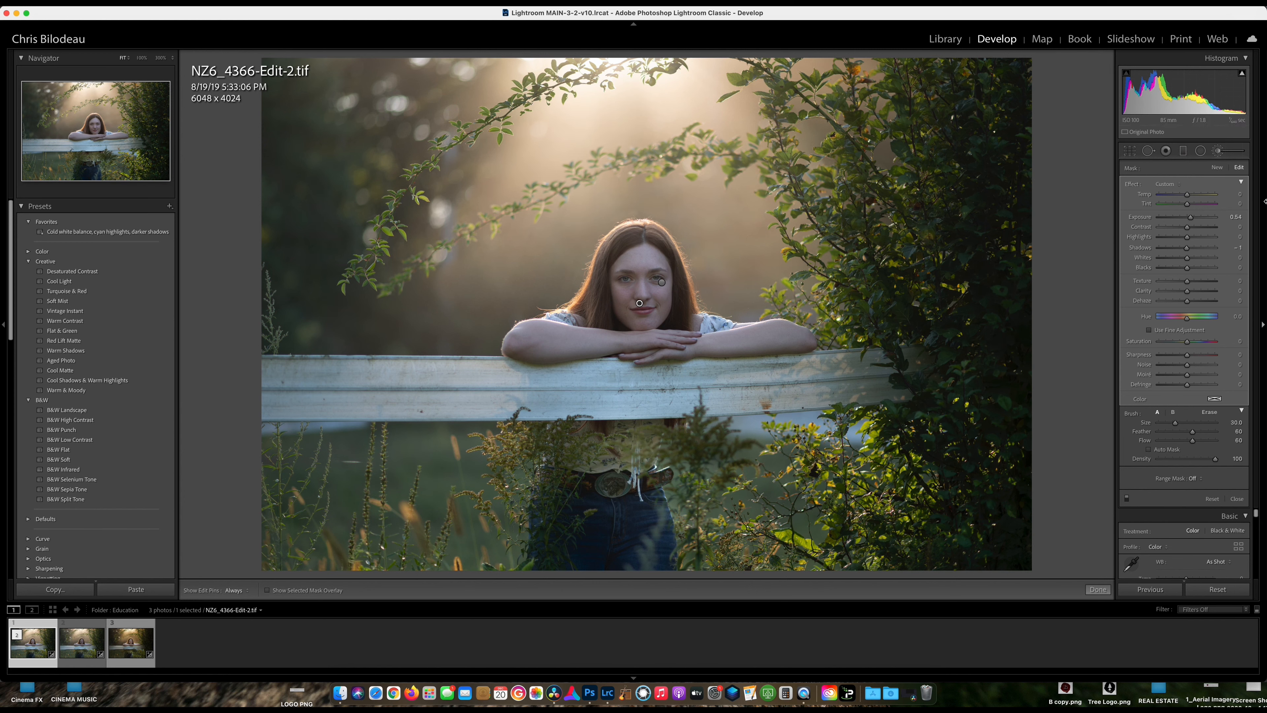
pyautogui.click(1217, 168)
pyautogui.click(1196, 215)
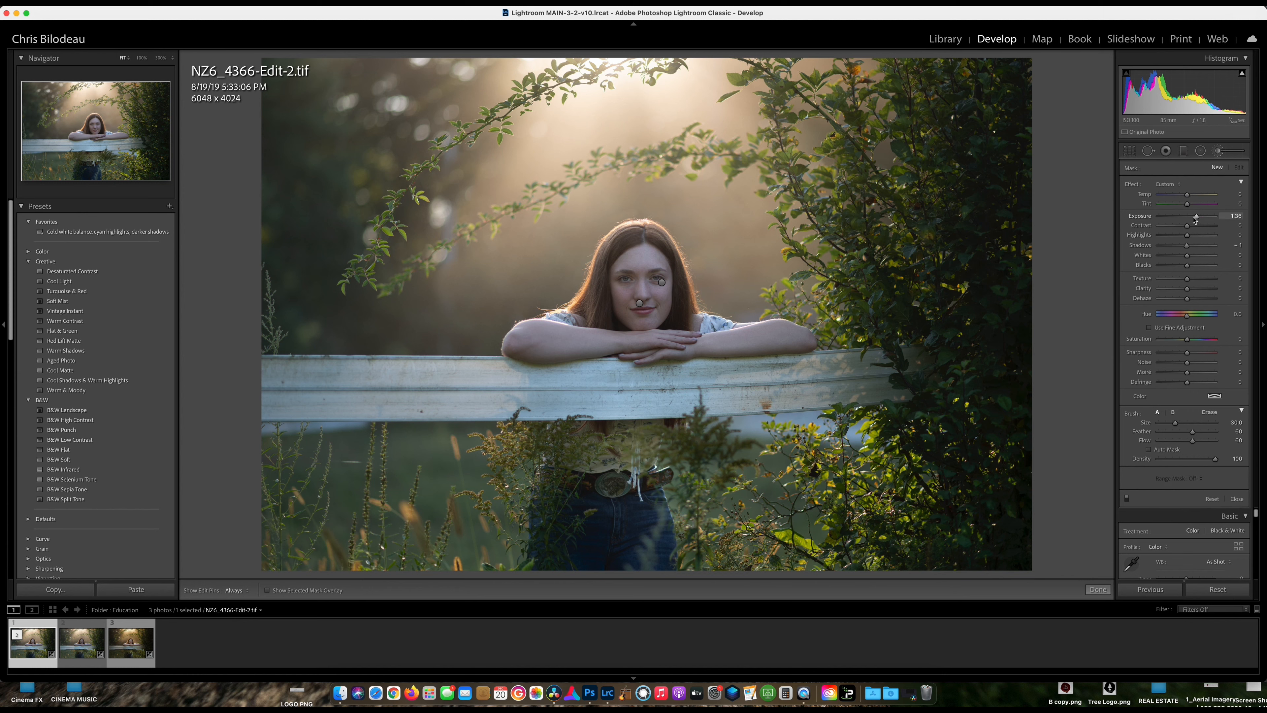
pyautogui.scroll(-5, 629, 293)
pyautogui.press('h')
pyautogui.scroll(-1, 602, 310)
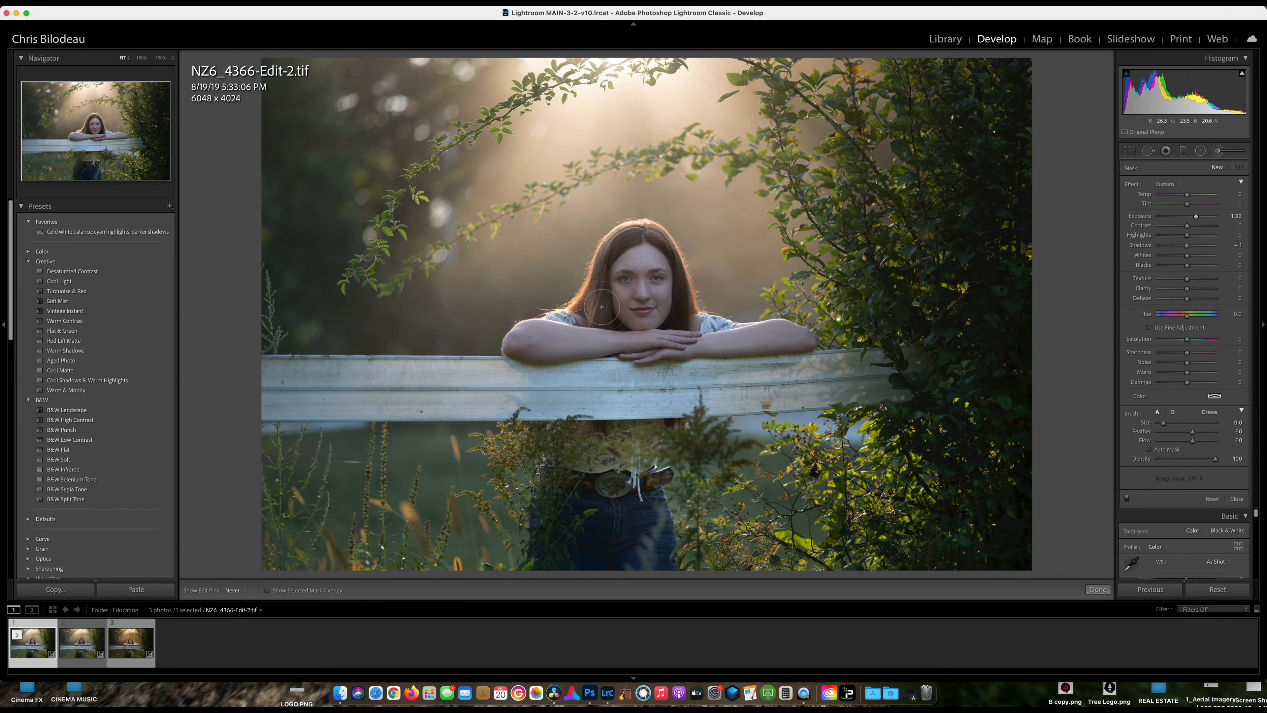
pyautogui.click(598, 284)
pyautogui.press('h')
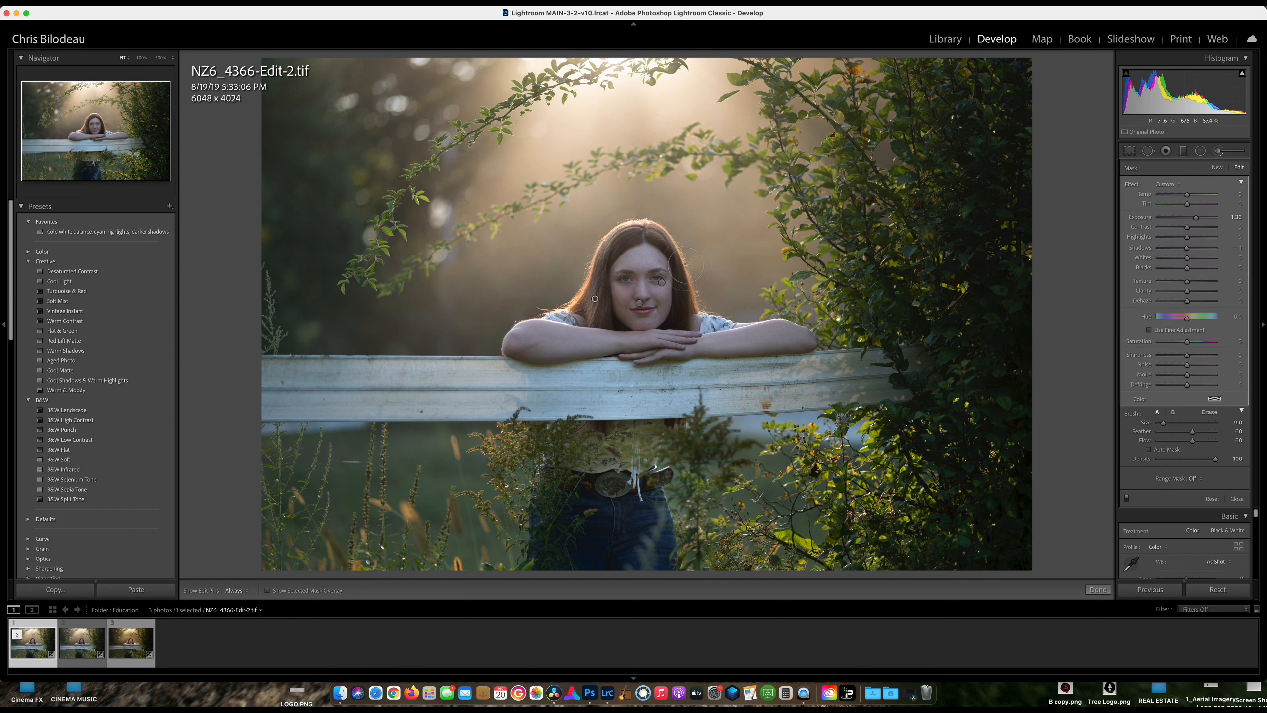
# Enlarge the brush up to size 17 and continue the exposure mask along the subject's hair.
pyautogui.press('h')
pyautogui.scroll(5, 697, 297)
pyautogui.press('h')
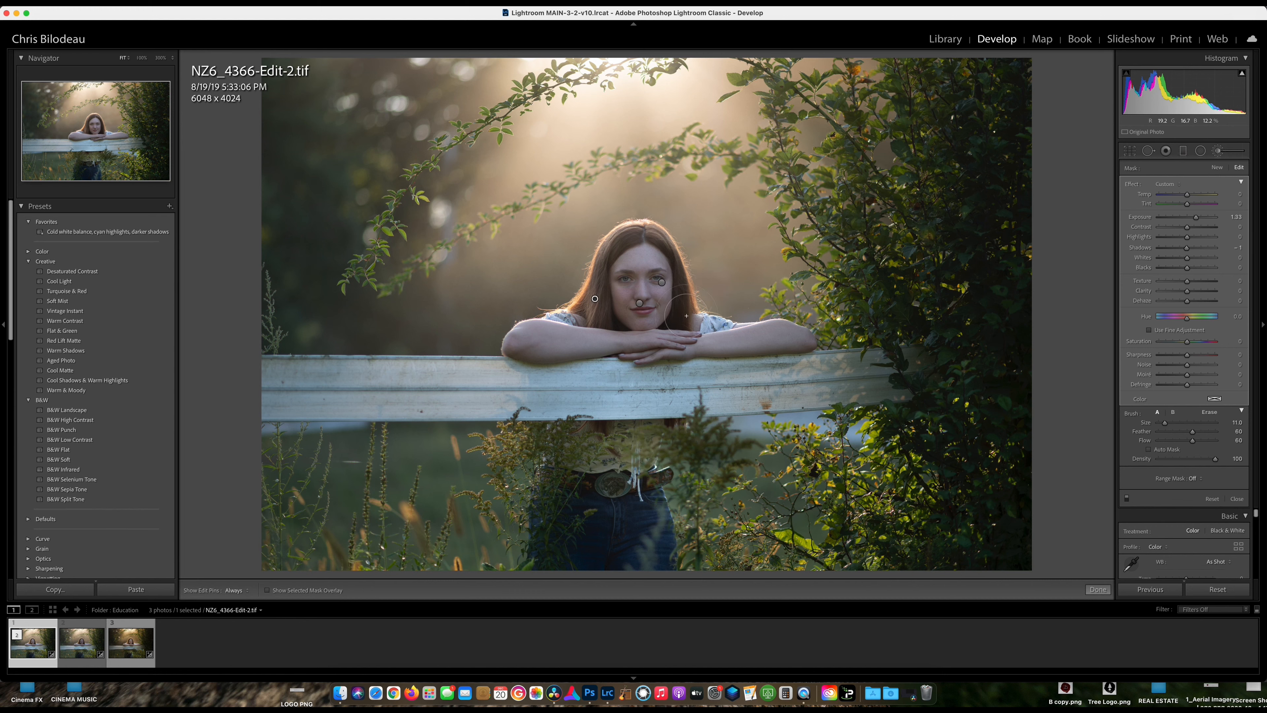
pyautogui.scroll(-4, 666, 232)
pyautogui.scroll(-3, 602, 318)
pyautogui.press('h')
pyautogui.scroll(8, 602, 318)
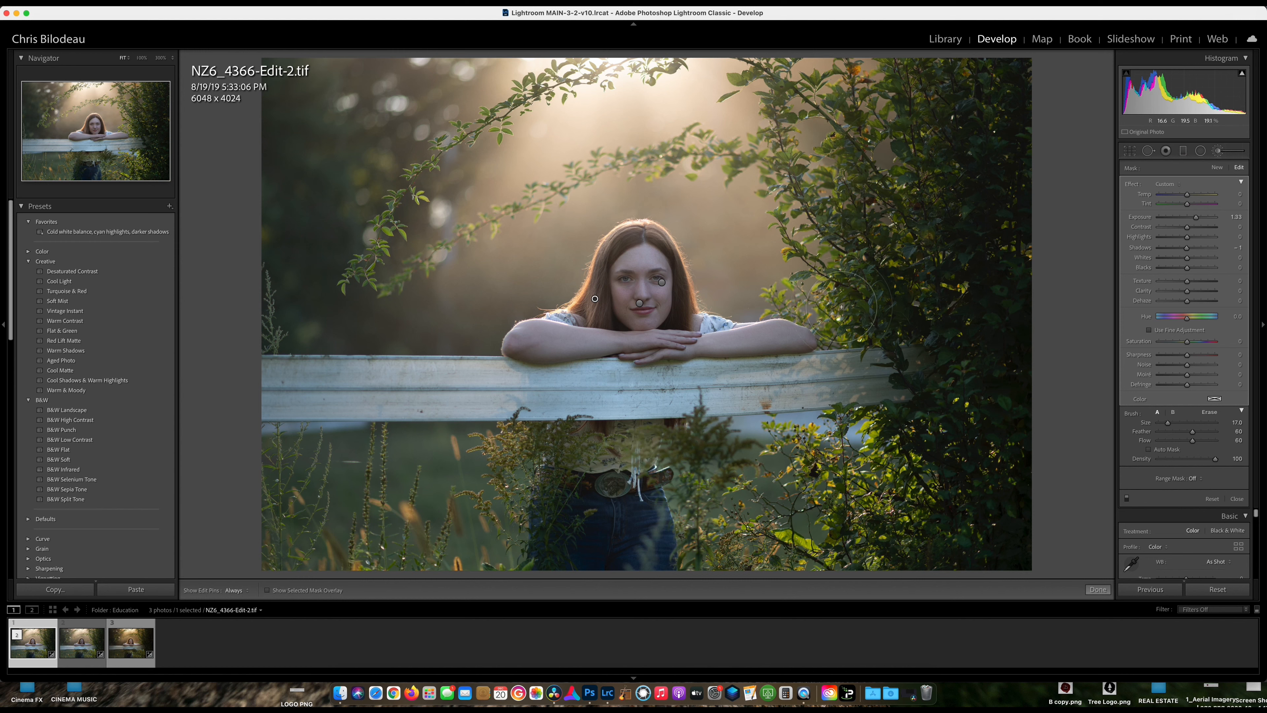
# Reduce the brush size, check the hair mask, undo the last brush change and close the adjustment brush.
pyautogui.scroll(-8, 635, 318)
pyautogui.press('h')
pyautogui.press('h')
pyautogui.press('super+z')
pyautogui.press('k')
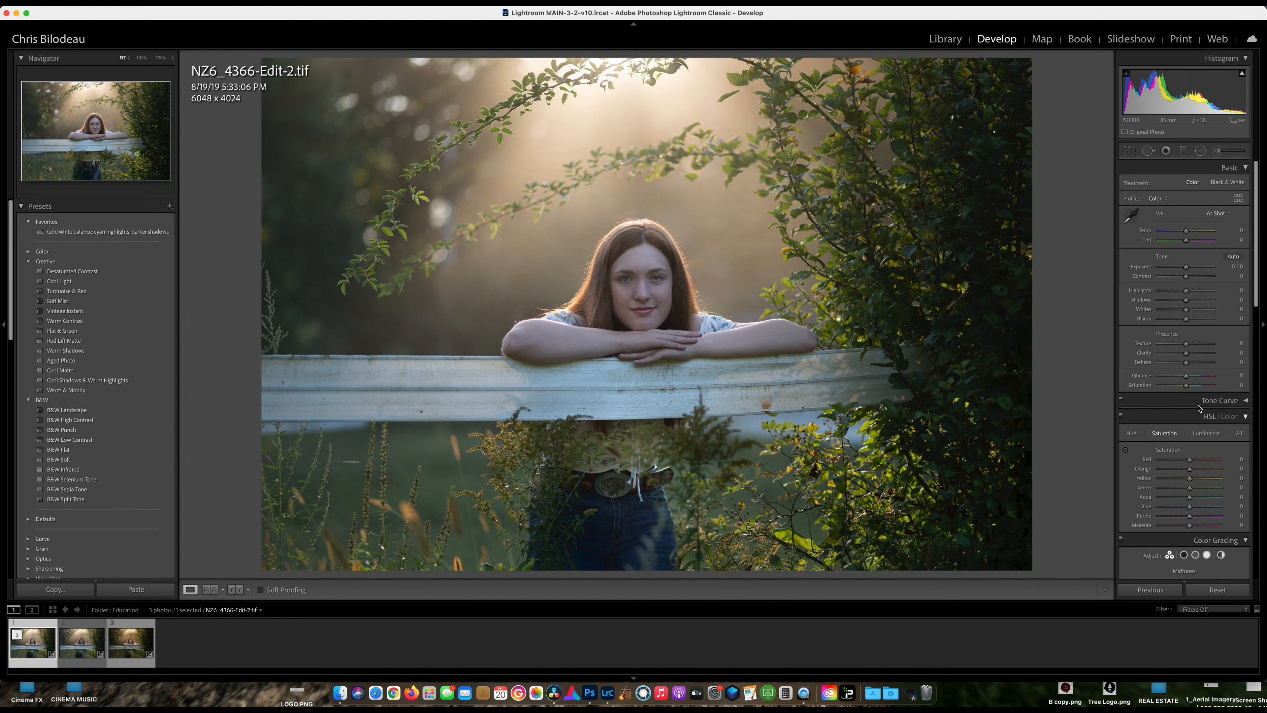
# Set the photo's overall saturation to -11.
pyautogui.moveTo(1188, 388)
pyautogui.mouseDown()
pyautogui.moveTo(1135, 391)
pyautogui.moveTo(1181, 392)
pyautogui.mouseUp()
pyautogui.moveTo(1185, 391); pyautogui.dragTo(1183, 391)
# Add a new adjustment brush mask with exposure 0 and saturation 79, using a brush of size 40.
pyautogui.click(1224, 152)
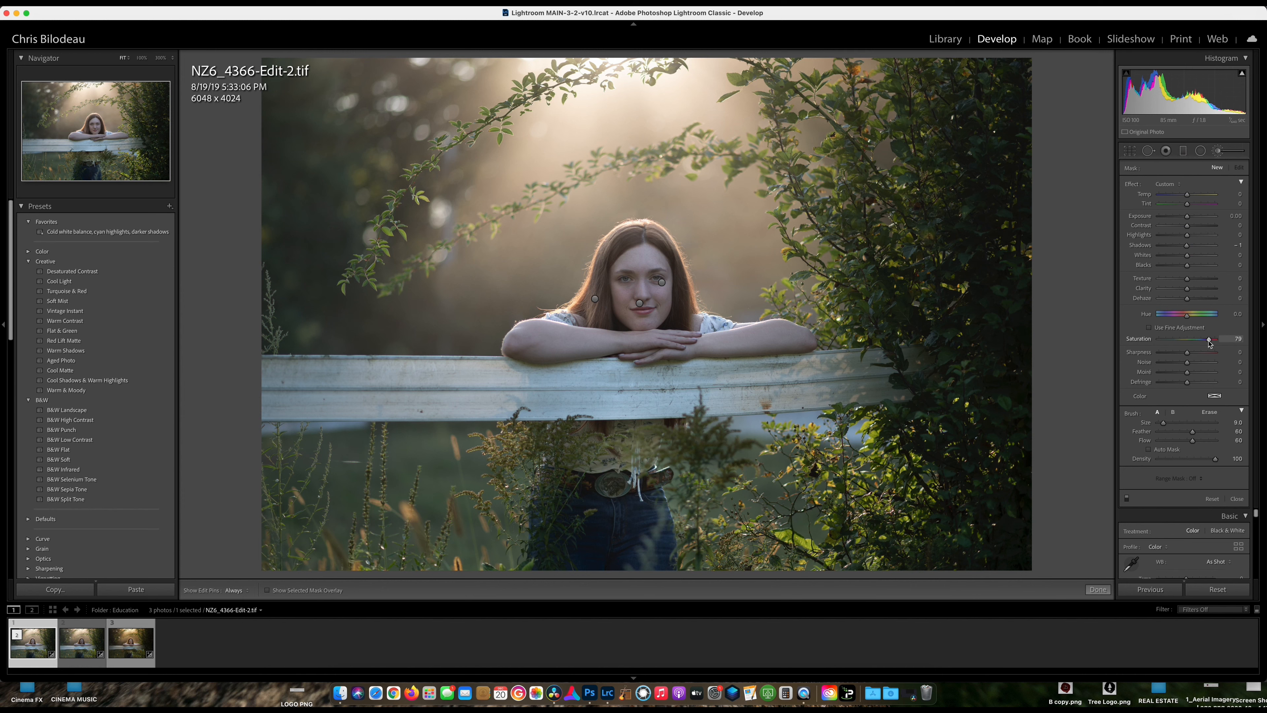
pyautogui.scroll(10, 878, 220)
pyautogui.press(']')
pyautogui.press(']')
pyautogui.press('h')
pyautogui.press('h')
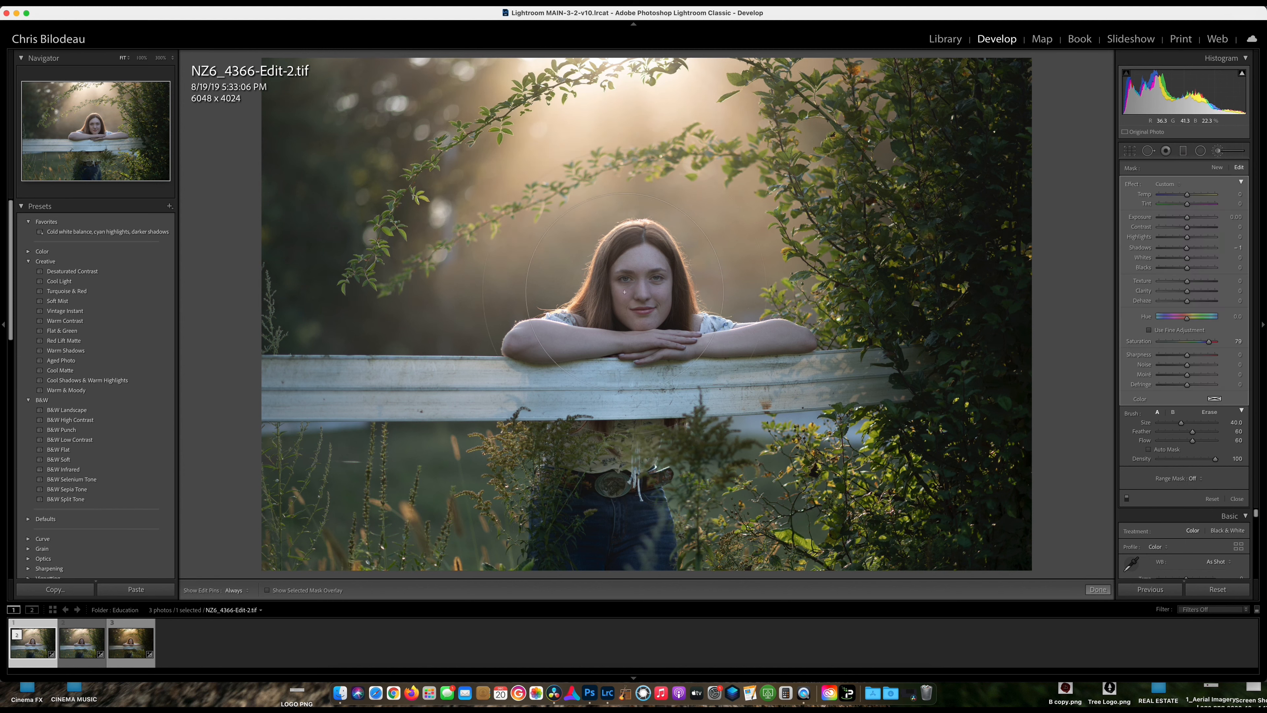
# Shrink the brush to size 31 and paint the saturation mask over the sunlit branches and glowing background around the subject.
pyautogui.press('h')
pyautogui.press('[')
pyautogui.press('[')
pyautogui.press('[')
pyautogui.press('[')
pyautogui.press('[')
pyautogui.press('h')
pyautogui.press('[')
pyautogui.press('[')
pyautogui.press('[')
pyautogui.press('[')
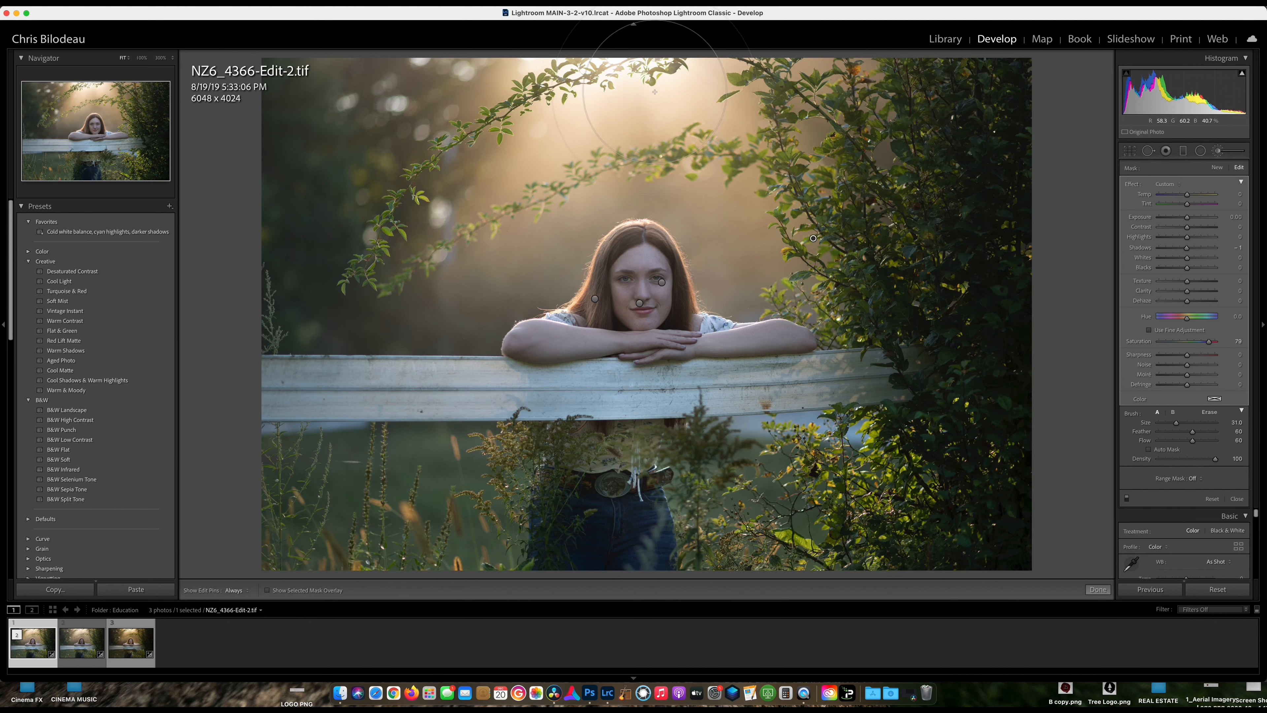
# Paint the saturation mask over the foliage beside the fence rail with exposure at 0.65 and a size 21 brush, then close the brush.
pyautogui.press('h')
pyautogui.press('h')
pyautogui.scroll(-5, 531, 253)
pyautogui.press('h')
pyautogui.scroll(-1, 563, 210)
pyautogui.press('h')
pyautogui.press('h')
pyautogui.press('h')
pyautogui.press('h')
pyautogui.moveTo(870, 382)
pyautogui.mouseDown()
pyautogui.moveTo(867, 409)
pyautogui.moveTo(789, 448)
pyautogui.mouseUp()
pyautogui.click(1219, 153)
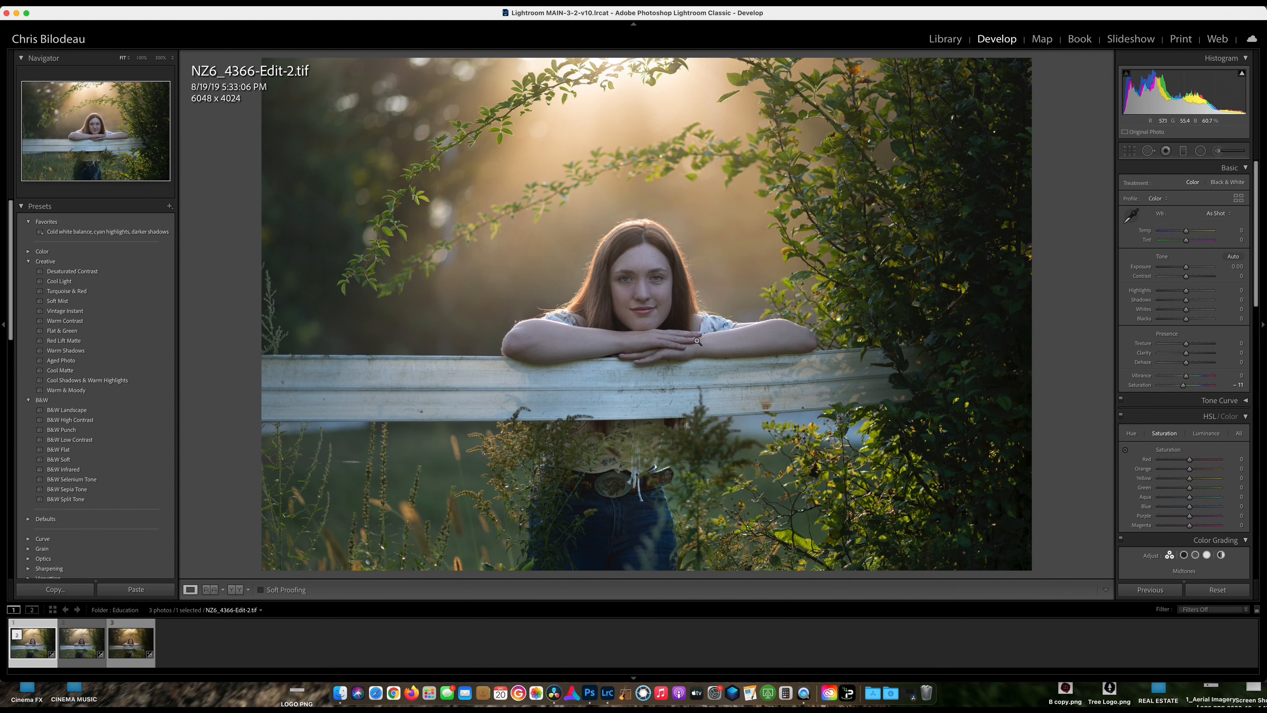
# Start a new adjustment brush mask on one eye with exposure 0.43 and saturation reset to 0.
pyautogui.click(657, 285)
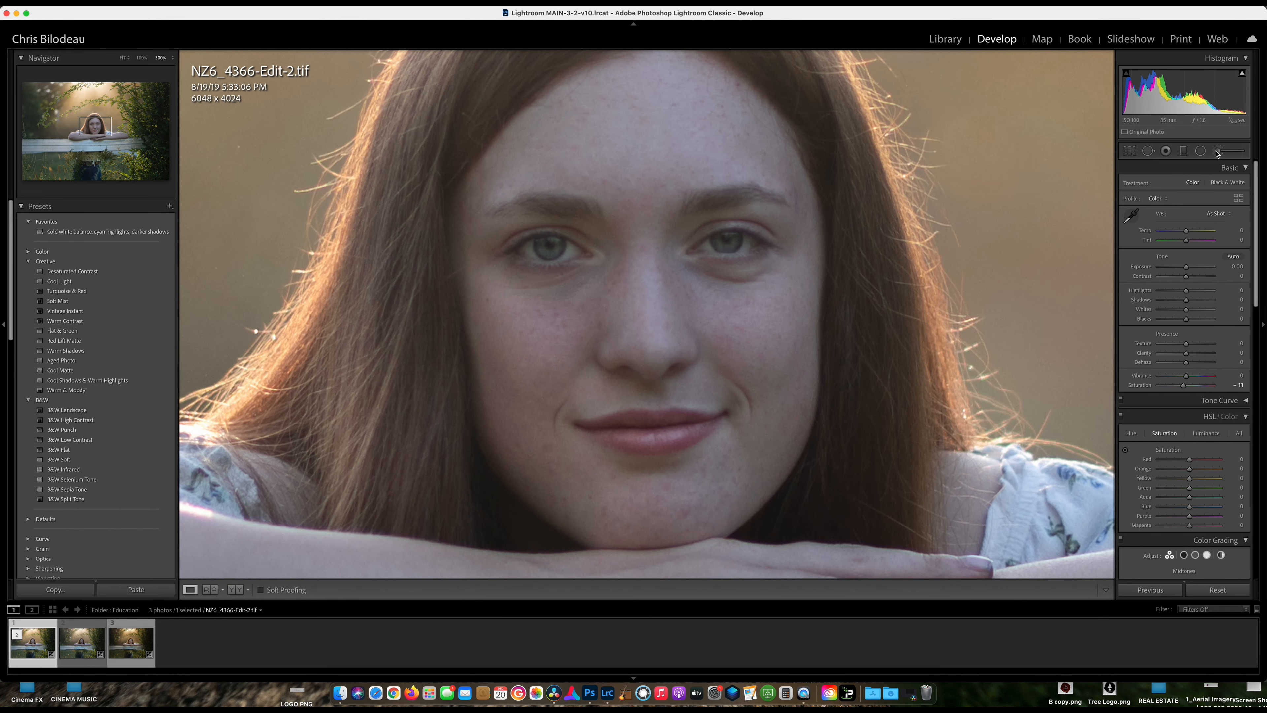
pyautogui.click(1217, 152)
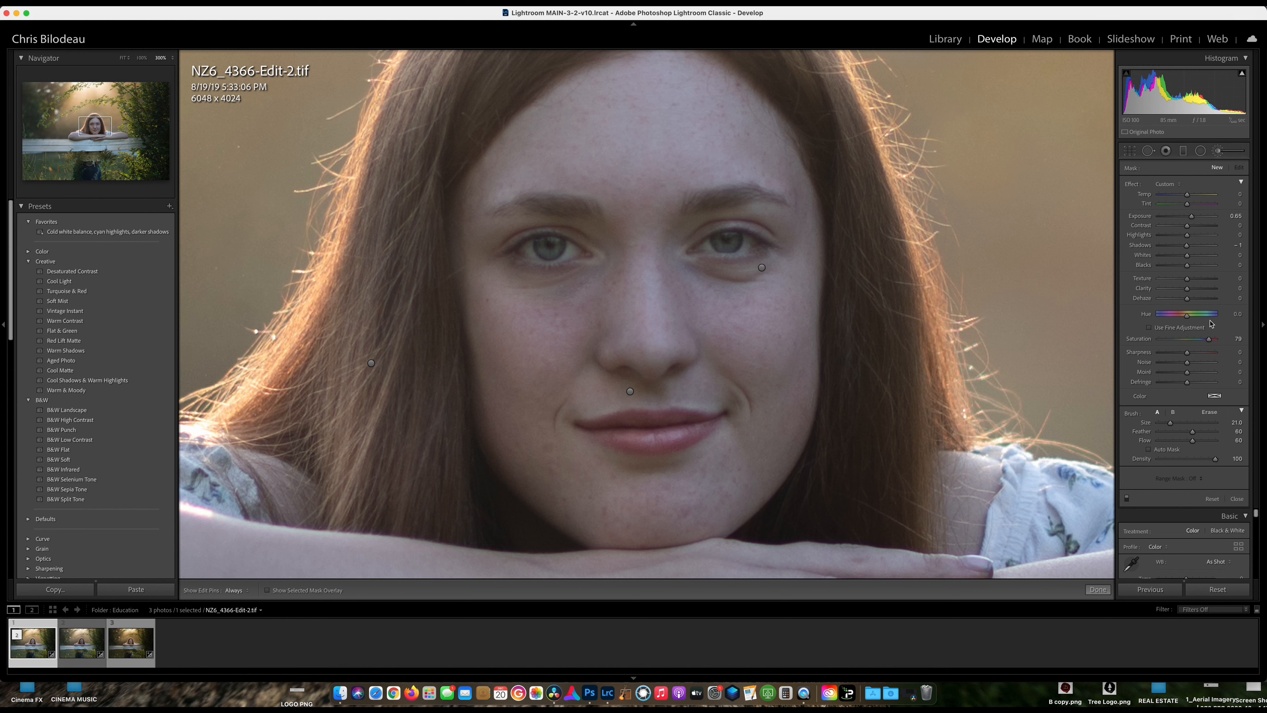
pyautogui.doubleClick(1209, 340)
pyautogui.scroll(-5, 707, 240)
pyautogui.scroll(8, 708, 240)
pyautogui.moveTo(1194, 220); pyautogui.dragTo(1192, 219)
pyautogui.press('h')
pyautogui.click(716, 243)
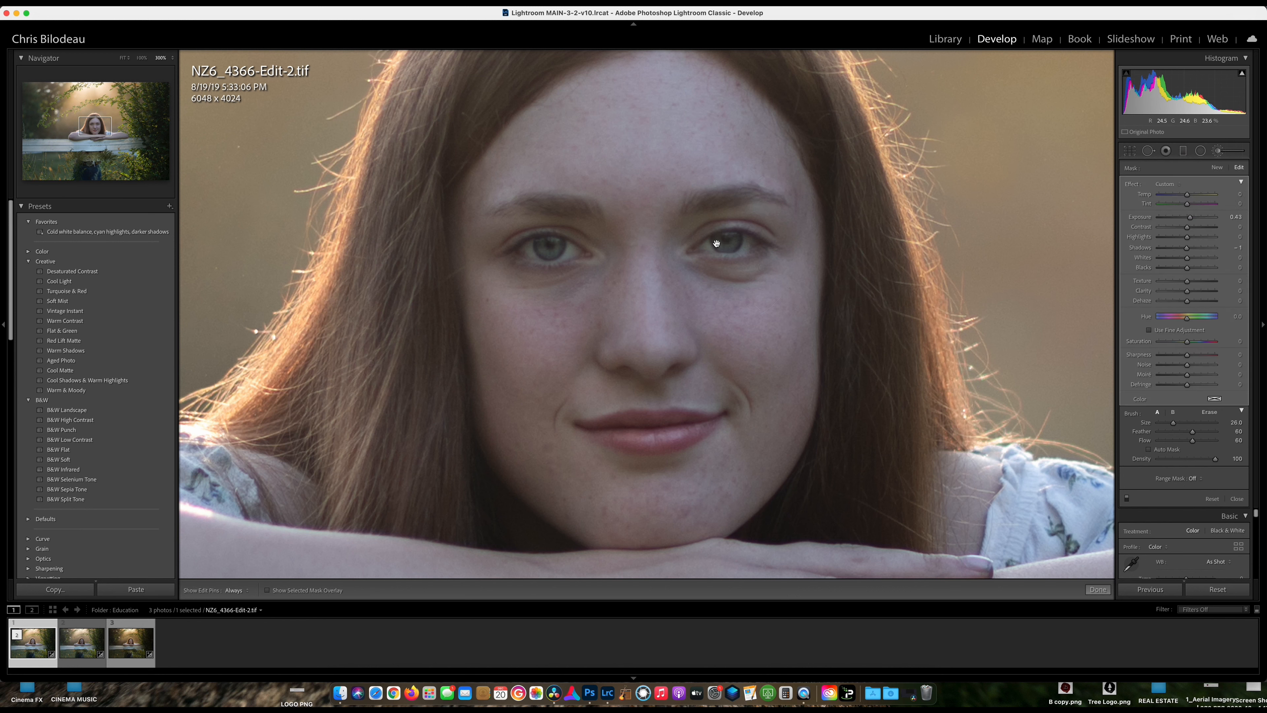
# Shrink the brush, paint the brightening mask over both irises and close the adjustment brush.
pyautogui.scroll(-2, 544, 254)
pyautogui.press('h')
pyautogui.scroll(-6, 544, 254)
pyautogui.press('h')
pyautogui.moveTo(740, 238)
pyautogui.mouseDown()
pyautogui.moveTo(709, 244)
pyautogui.moveTo(742, 242)
pyautogui.moveTo(729, 243)
pyautogui.mouseUp()
pyautogui.press('h')
pyautogui.moveTo(544, 245); pyautogui.dragTo(542, 244)
pyautogui.press(']')
pyautogui.press(']')
pyautogui.press('[')
pyautogui.press('h')
pyautogui.press('h')
pyautogui.press('k')
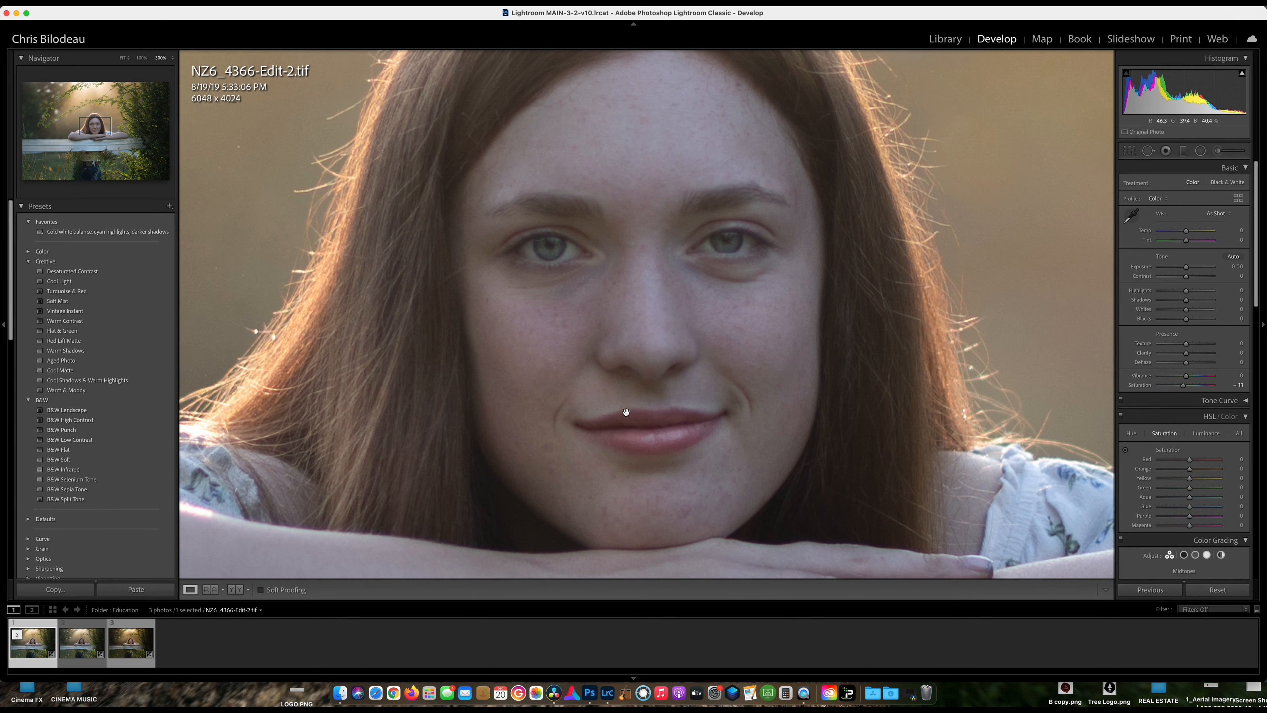
# Set the sharpening amount to 17 while viewing the face up close, and return to the full photo.
pyautogui.scroll(-15, 1182, 379)
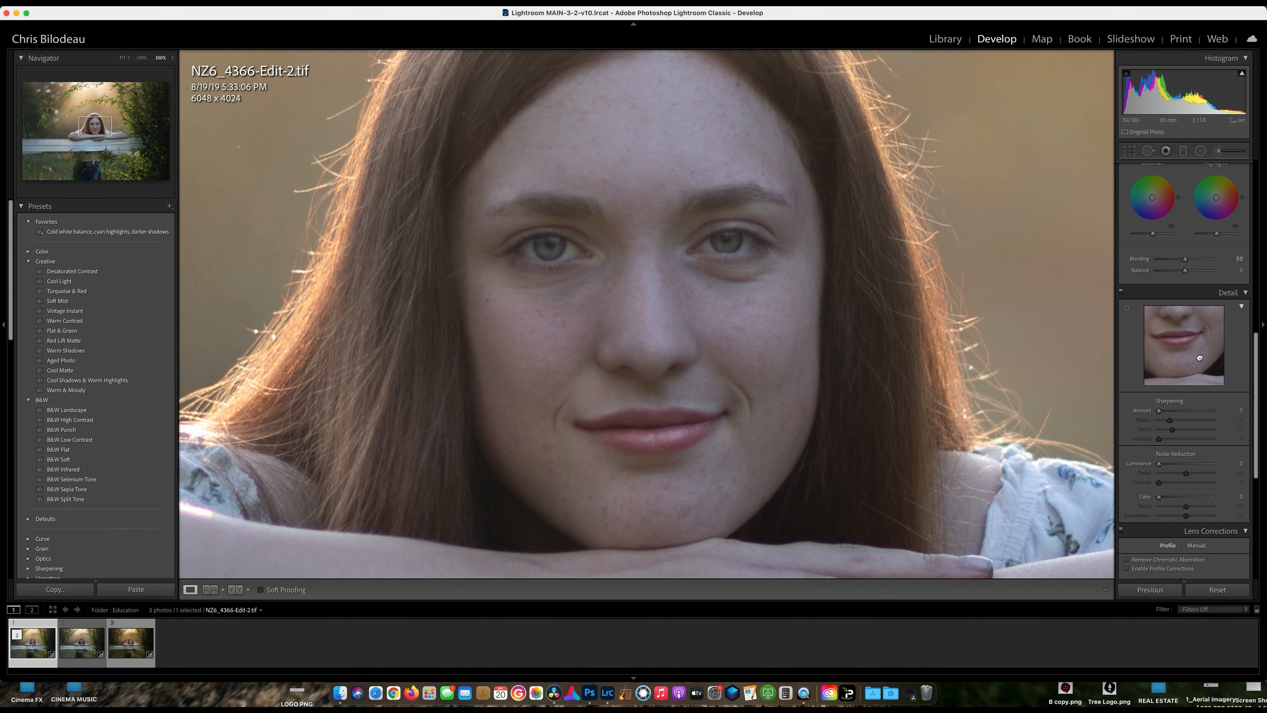
pyautogui.moveTo(95, 126); pyautogui.dragTo(94, 126)
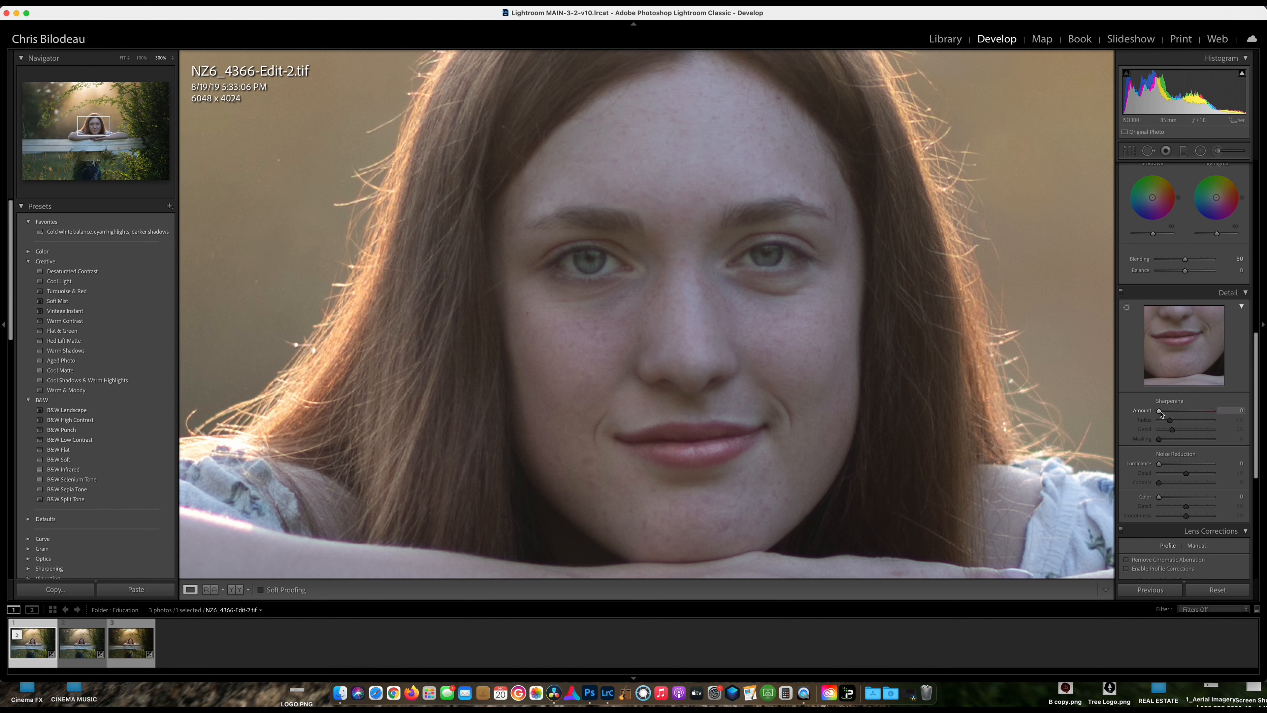
pyautogui.moveTo(1160, 413)
pyautogui.mouseDown()
pyautogui.moveTo(1220, 414)
pyautogui.moveTo(1159, 414)
pyautogui.mouseUp()
pyautogui.moveTo(1160, 411); pyautogui.dragTo(1168, 411)
pyautogui.moveTo(1168, 411); pyautogui.dragTo(1166, 411)
pyautogui.click(122, 58)
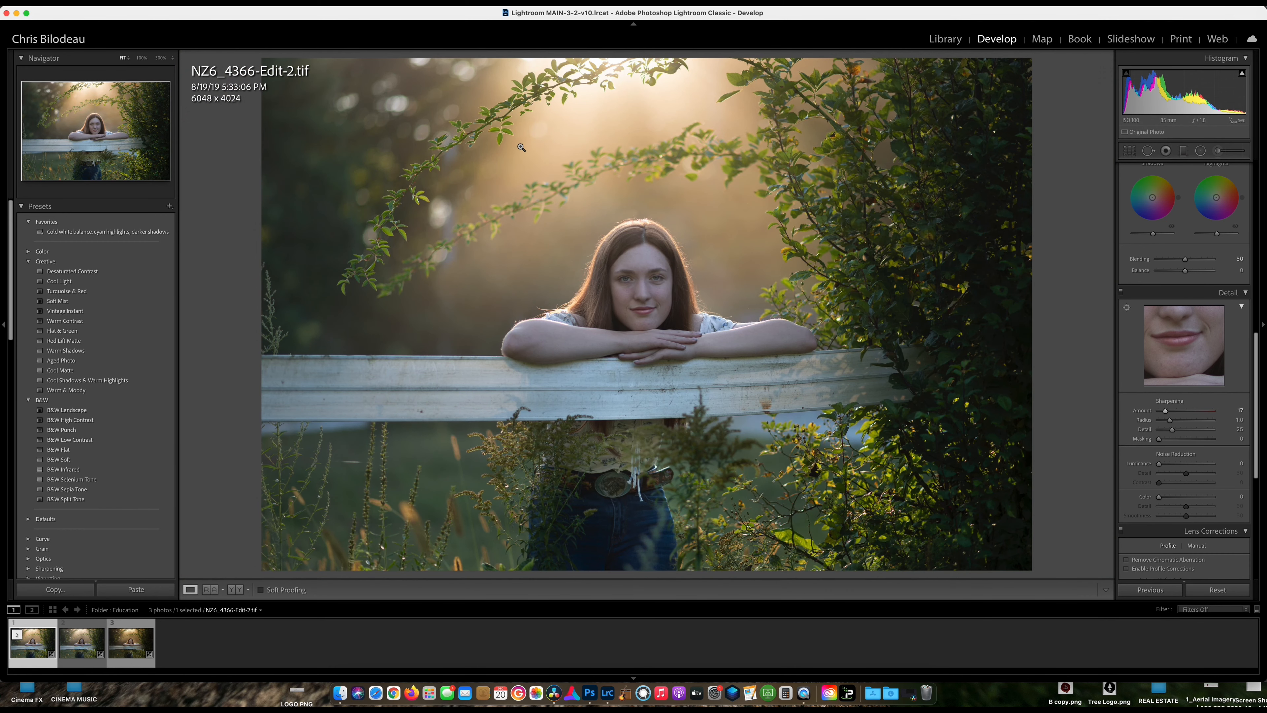
# Remove the small blemishes on the chin and lower cheek with the Spot Removal tool and close the tool.
pyautogui.click(655, 322)
pyautogui.click(1147, 151)
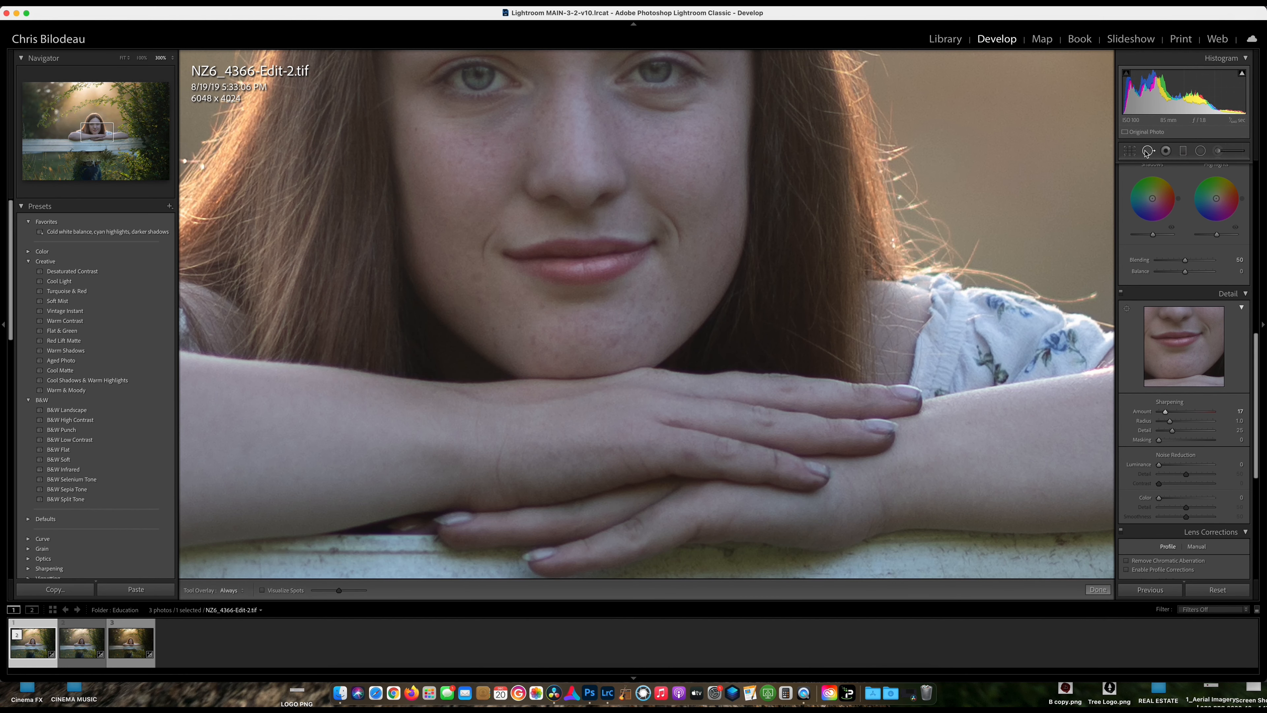
pyautogui.click(594, 314)
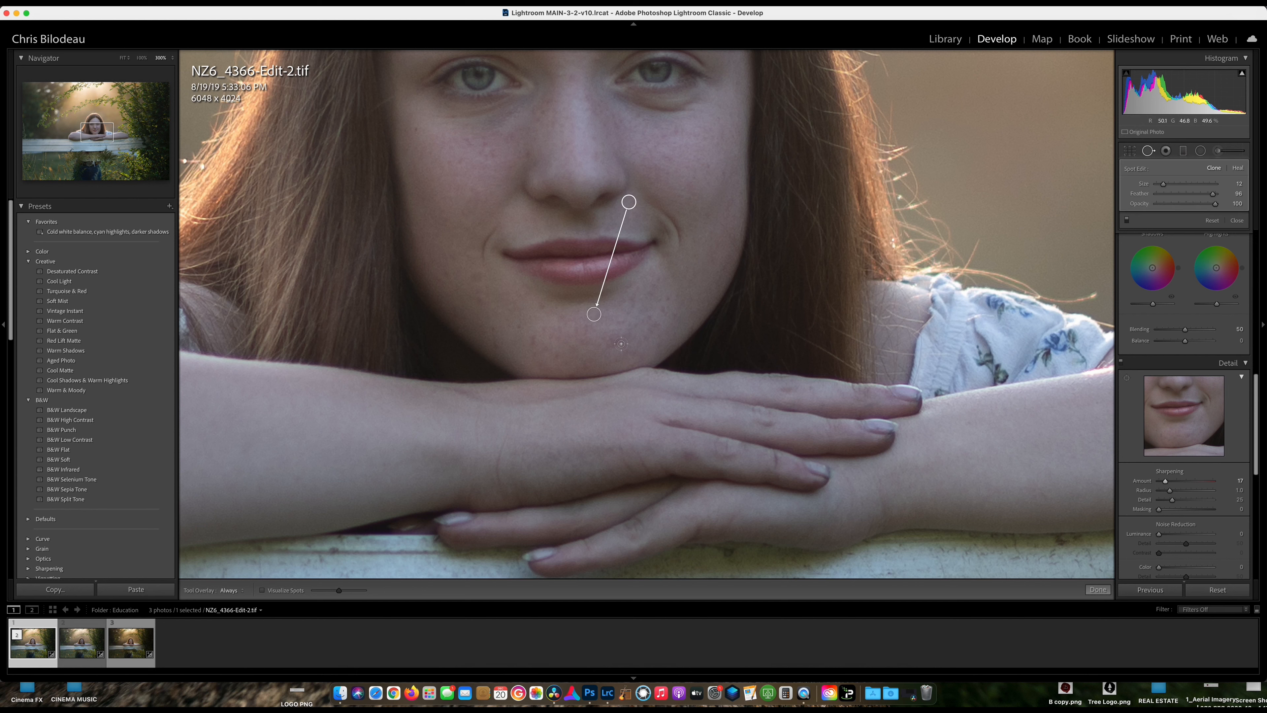
pyautogui.click(541, 306)
pyautogui.click(474, 279)
pyautogui.click(614, 341)
pyautogui.click(532, 340)
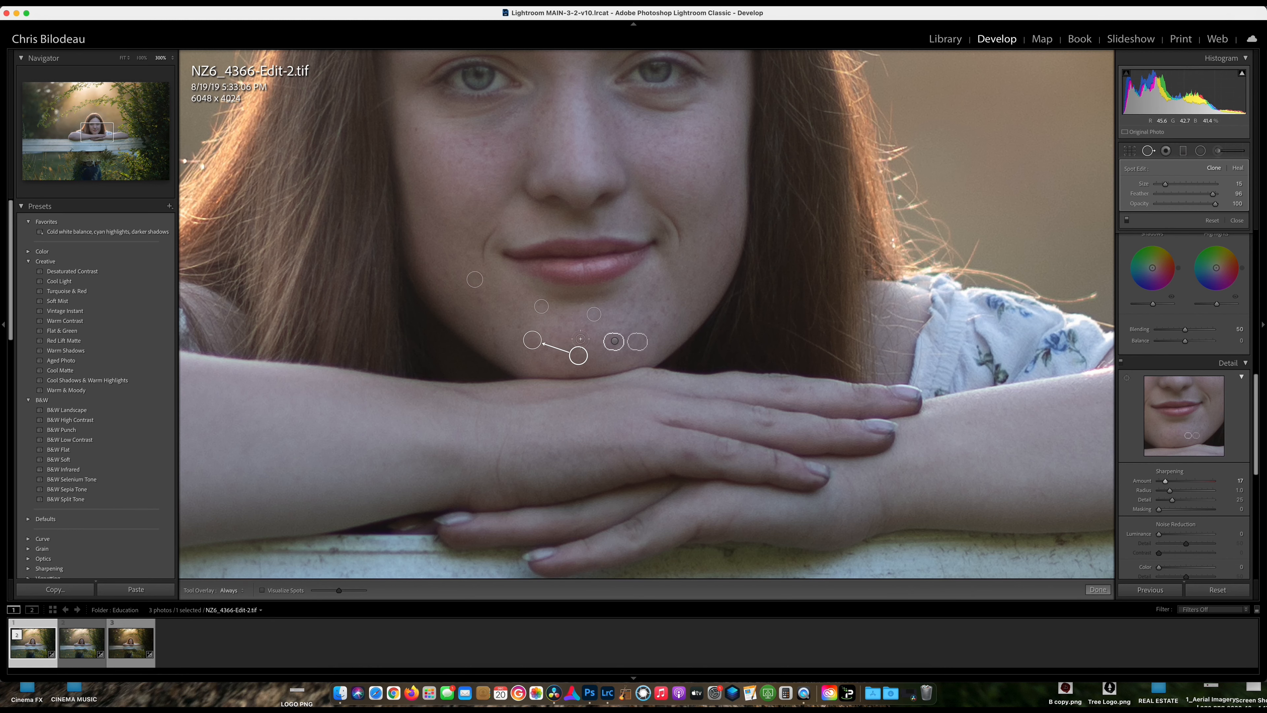
pyautogui.click(576, 328)
pyautogui.press('q')
pyautogui.click(627, 320)
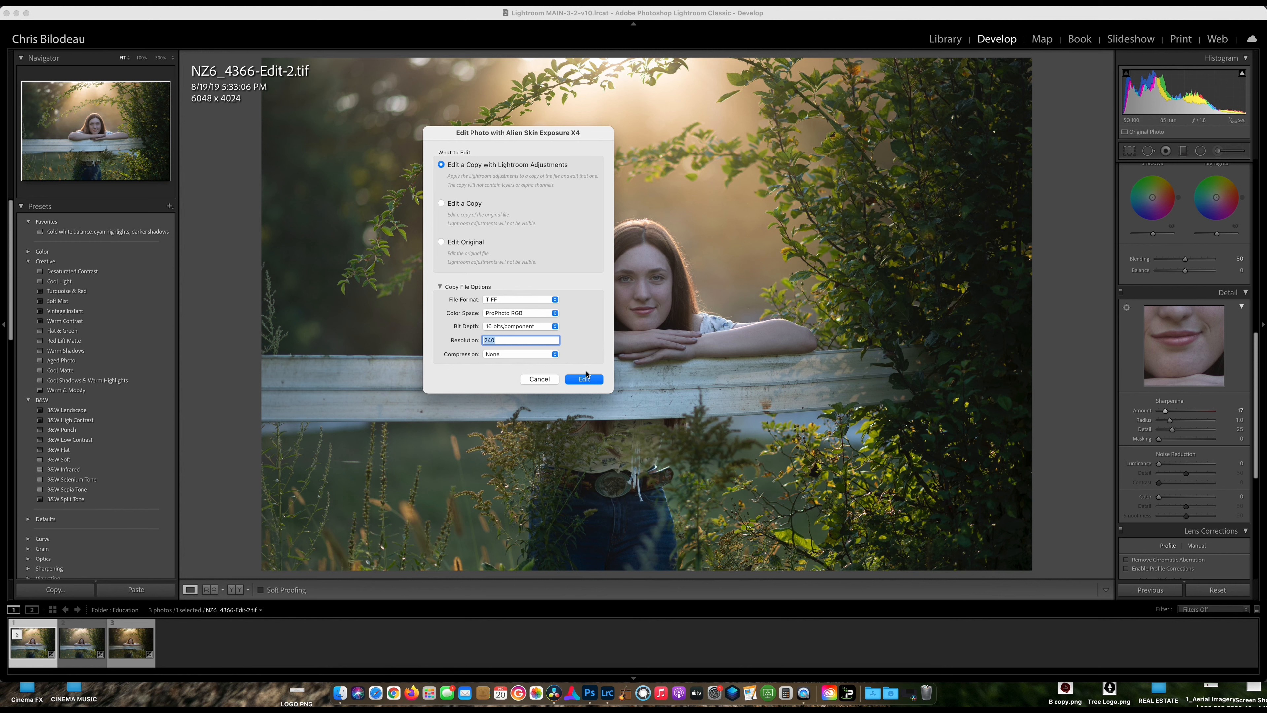
# Open a copy with Lightroom adjustments in Alien Skin Exposure X4 and apply the Yellowed and Darkened preset.
pyautogui.click(592, 381)
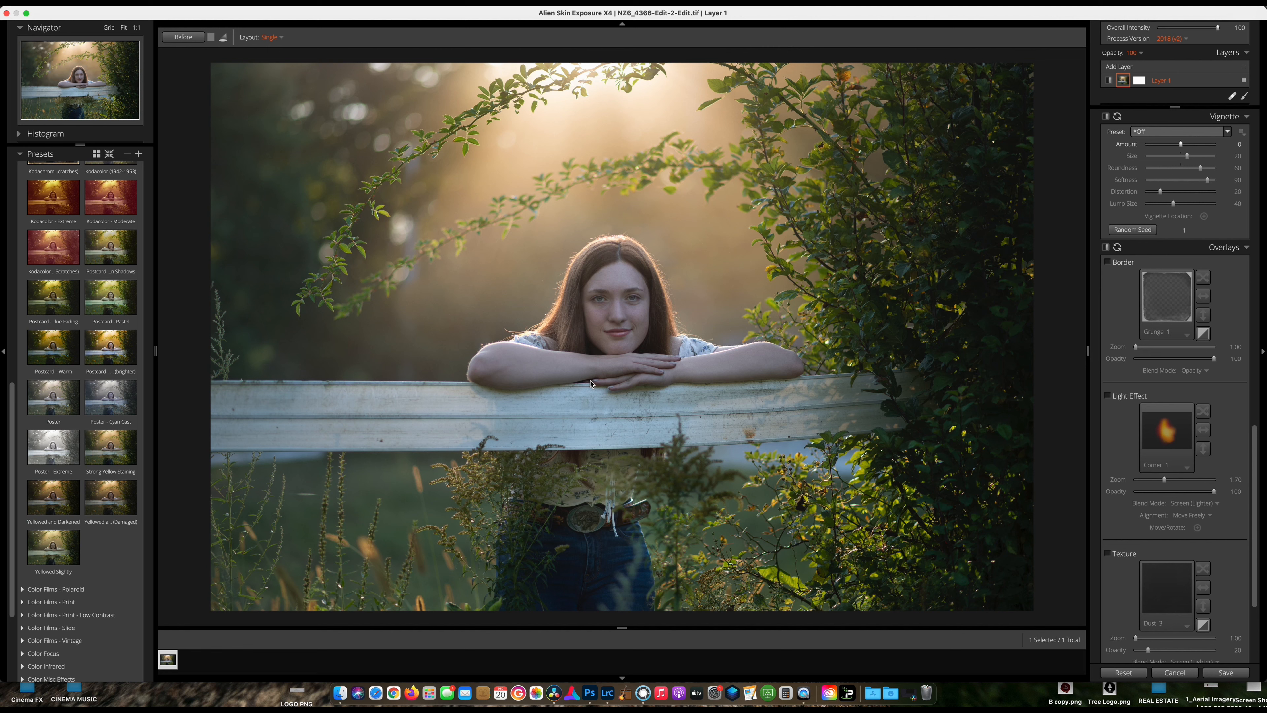
pyautogui.click(50, 494)
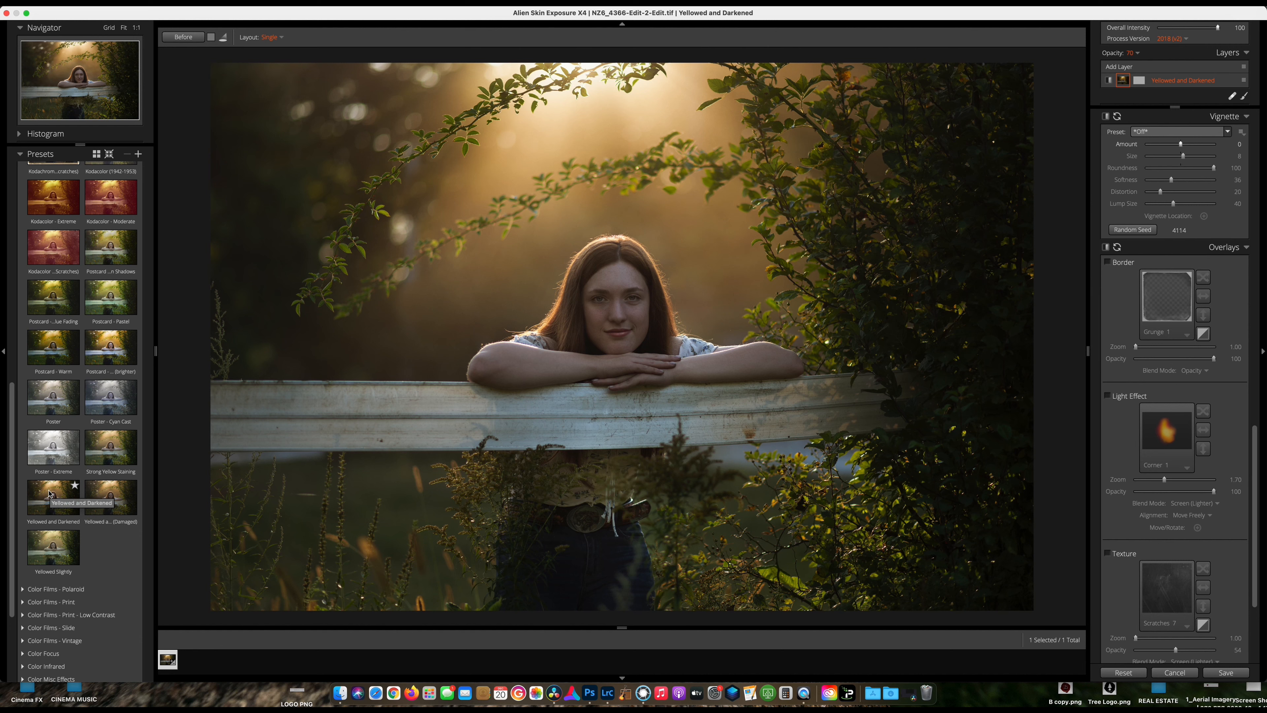
pyautogui.click(50, 493)
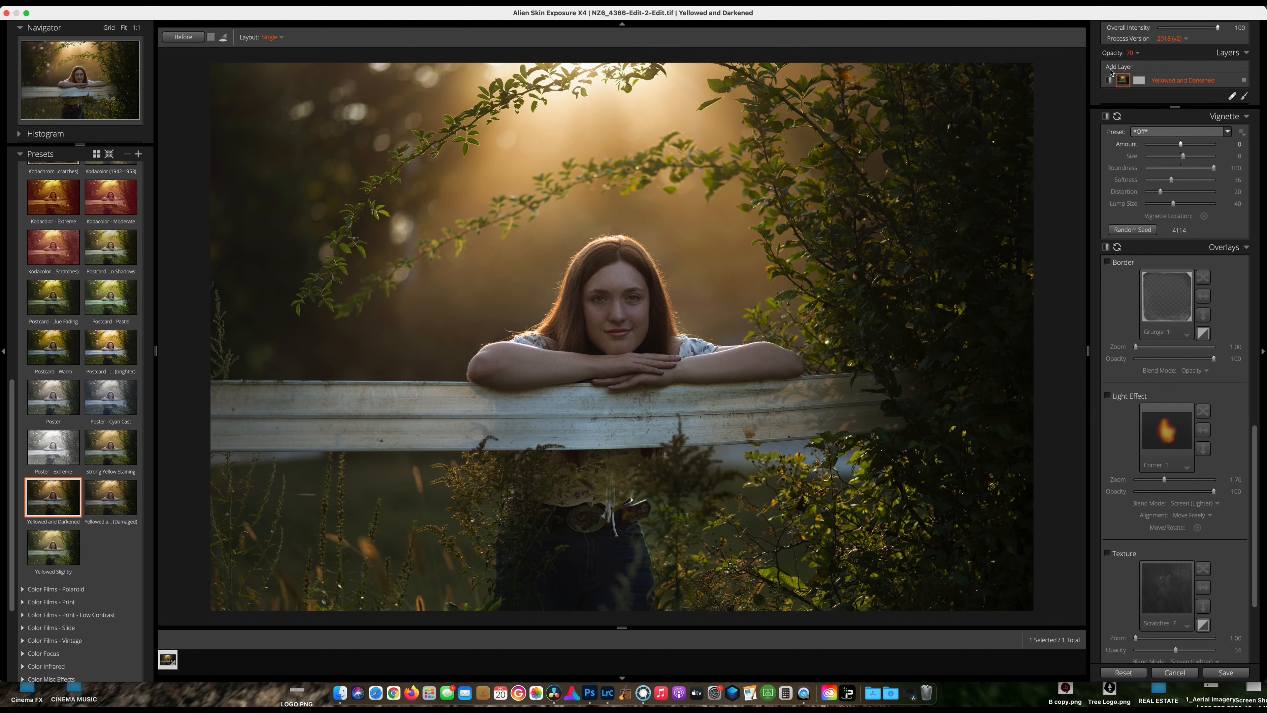
# Set the preset's overall intensity to 59, comparing with the original photo, and save the result back to Lightroom Classic.
pyautogui.scroll(3, 1200, 137)
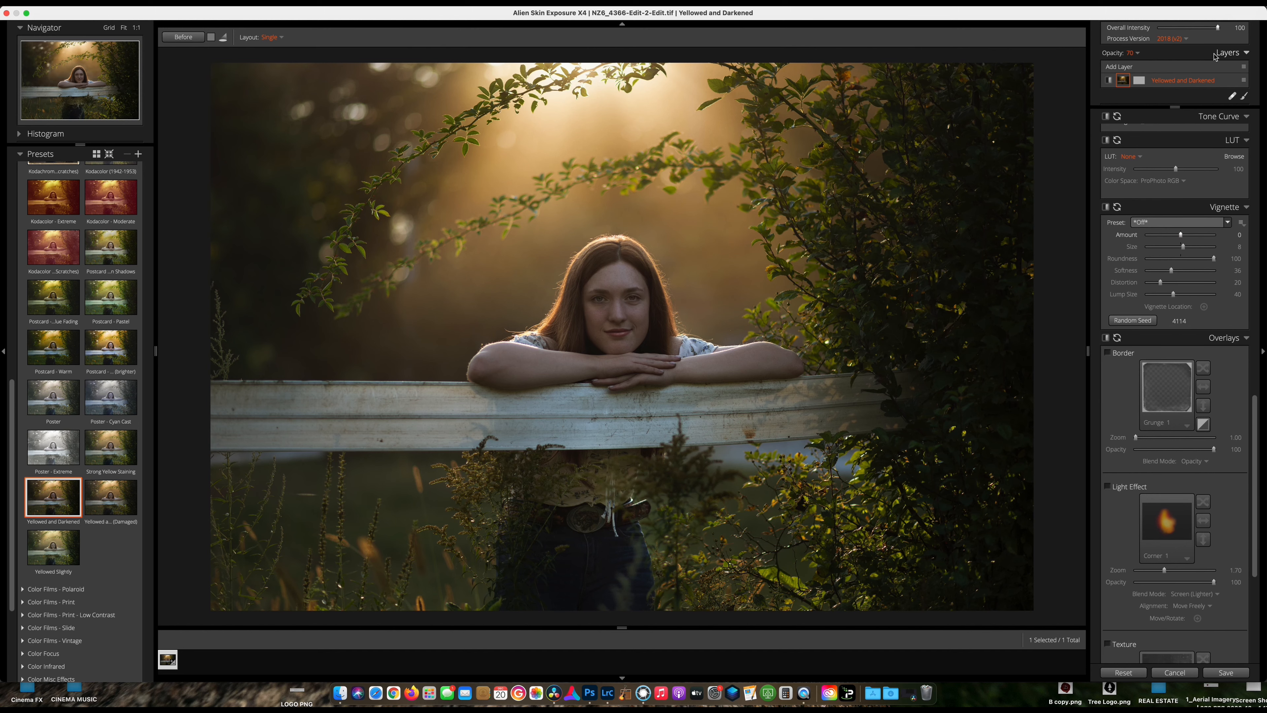
pyautogui.click(1217, 28)
pyautogui.moveTo(1217, 28); pyautogui.dragTo(1162, 28)
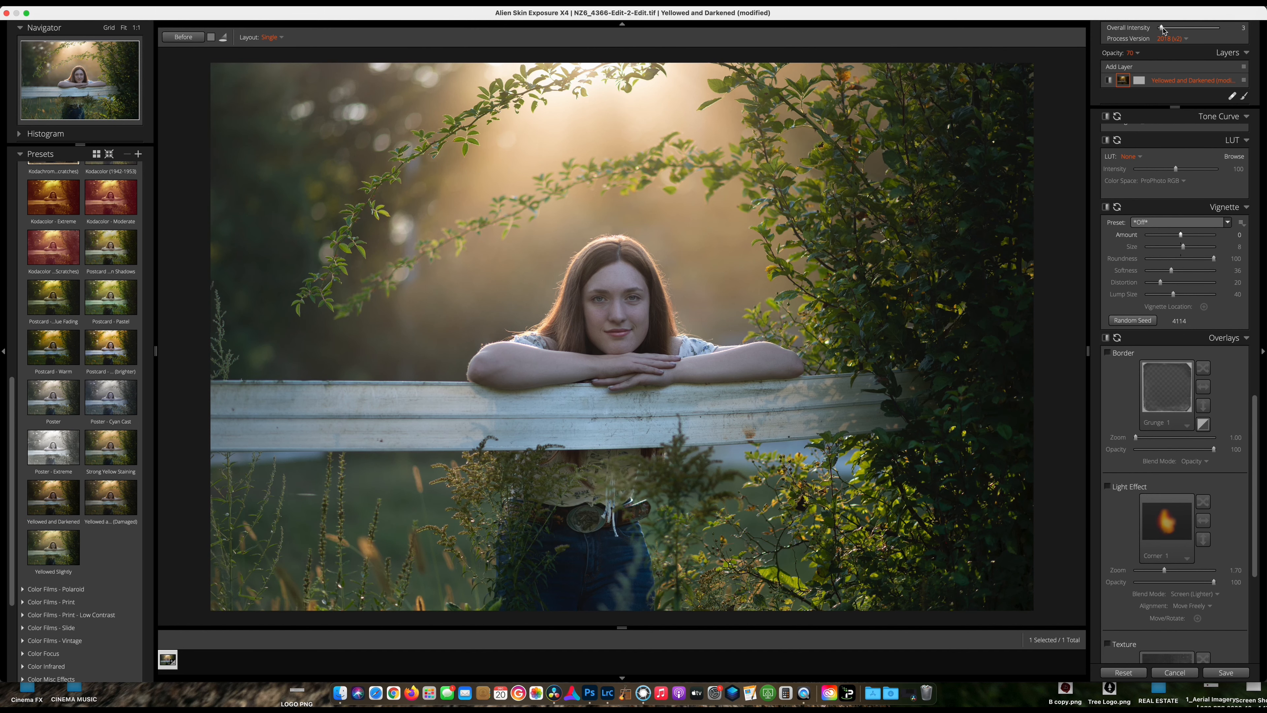
pyautogui.moveTo(1161, 28); pyautogui.dragTo(1188, 29)
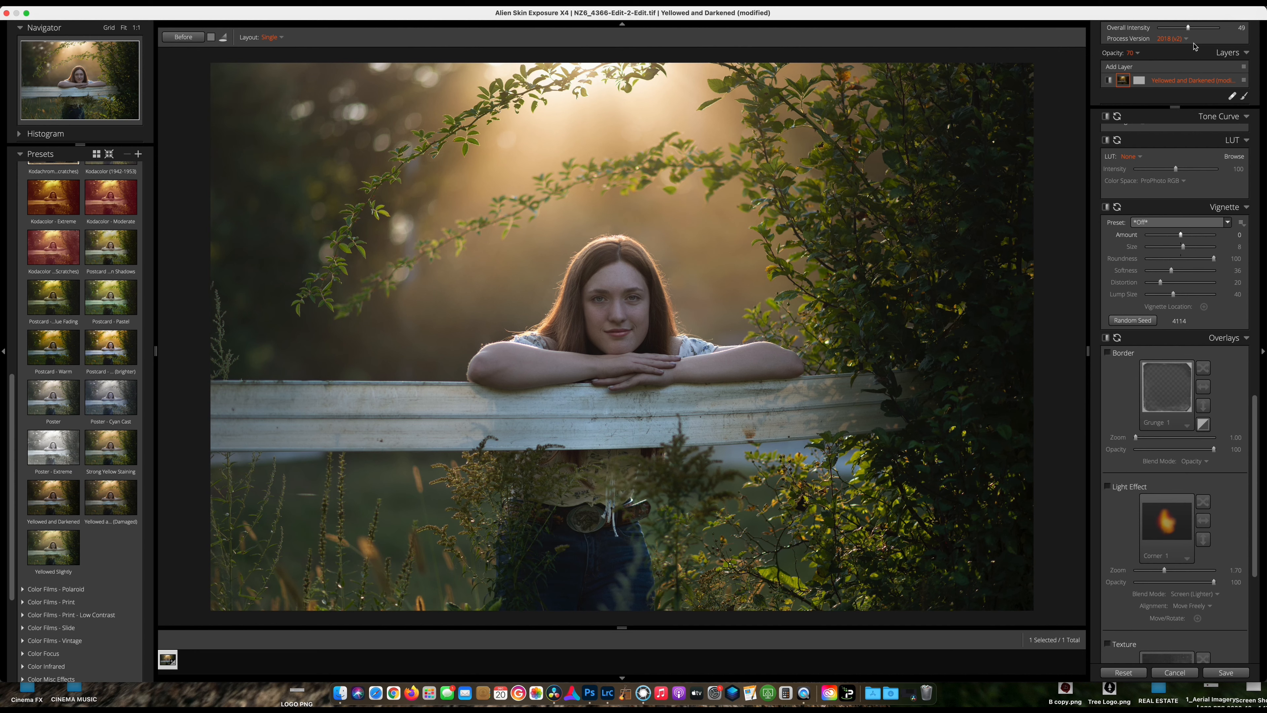
pyautogui.click(181, 38)
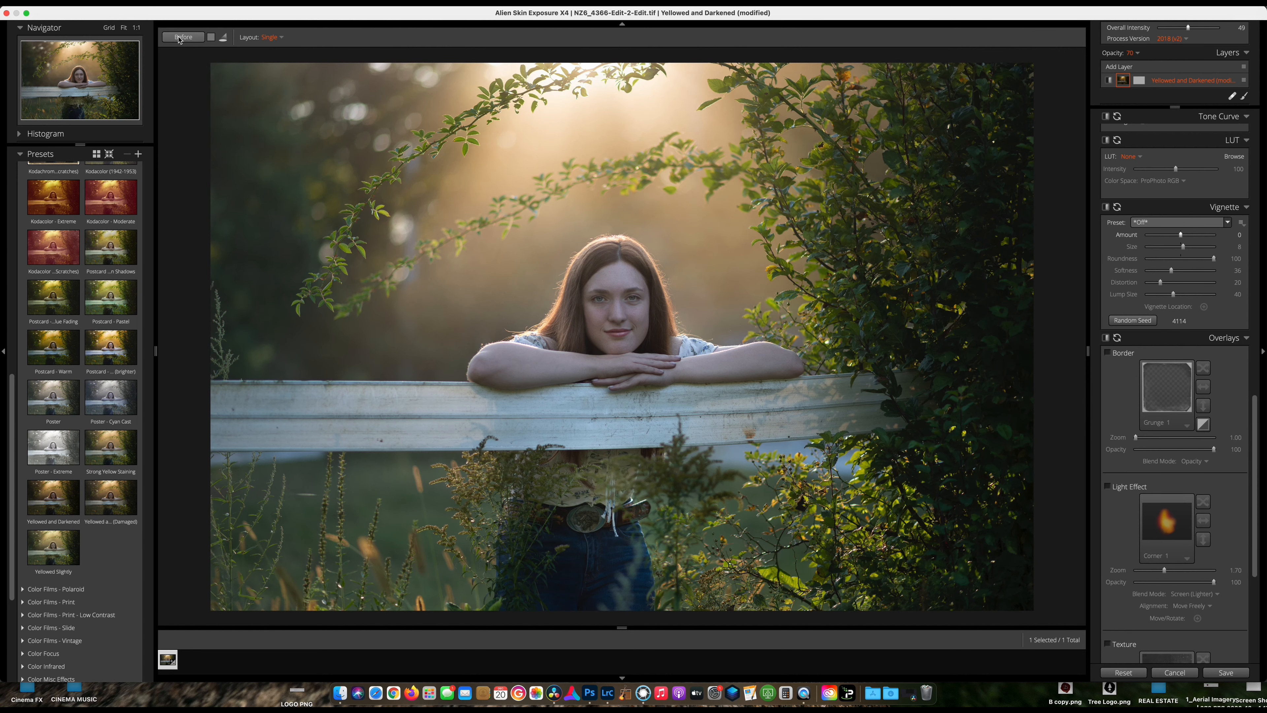
pyautogui.click(181, 38)
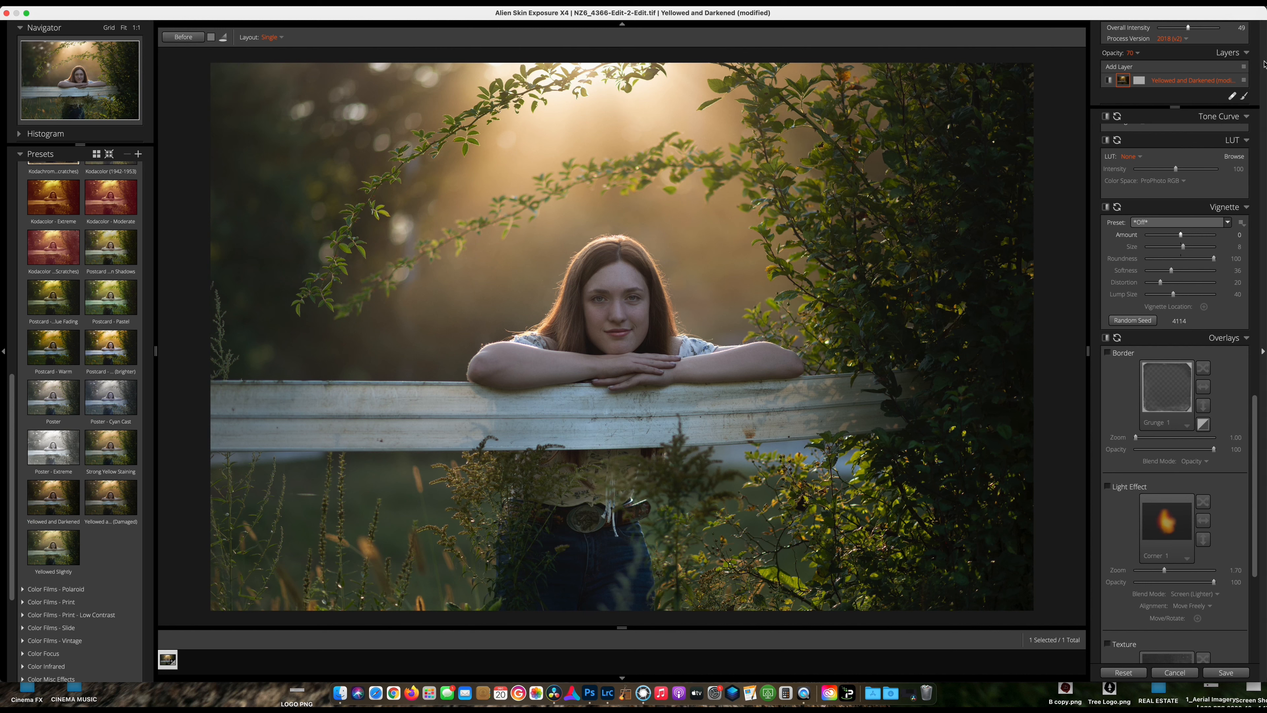
pyautogui.moveTo(1188, 28); pyautogui.dragTo(1193, 28)
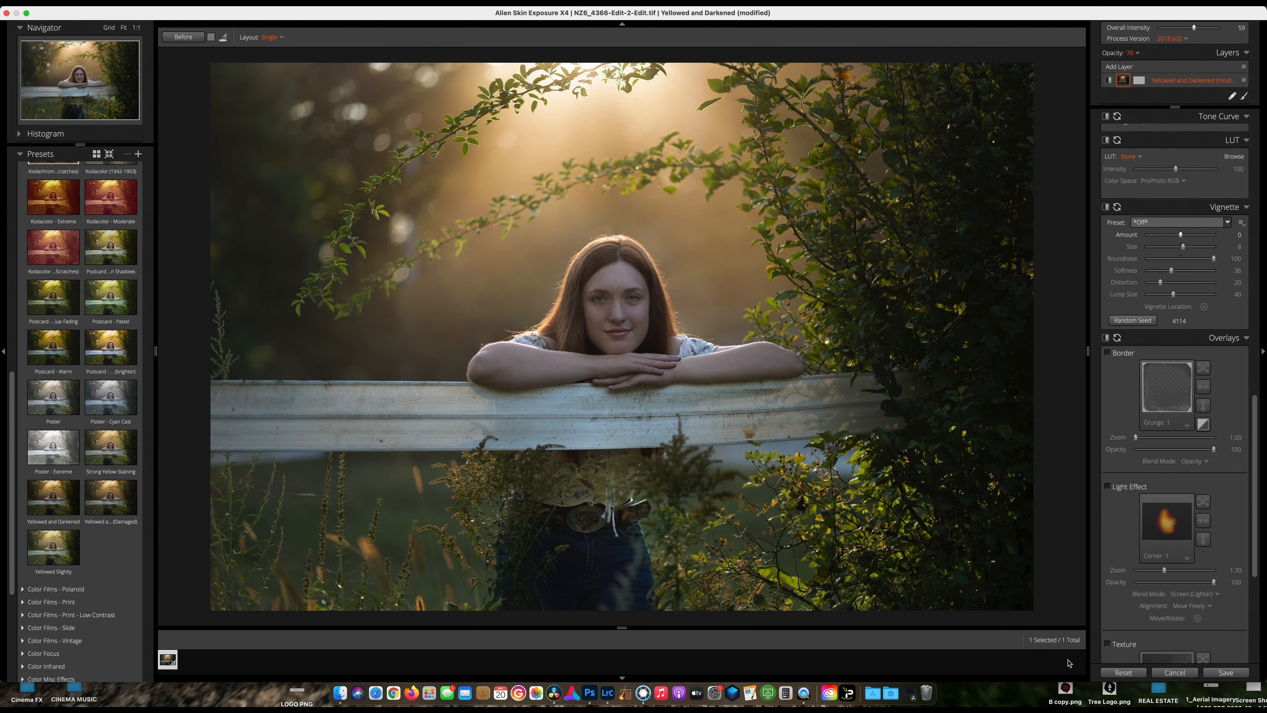
pyautogui.click(1225, 672)
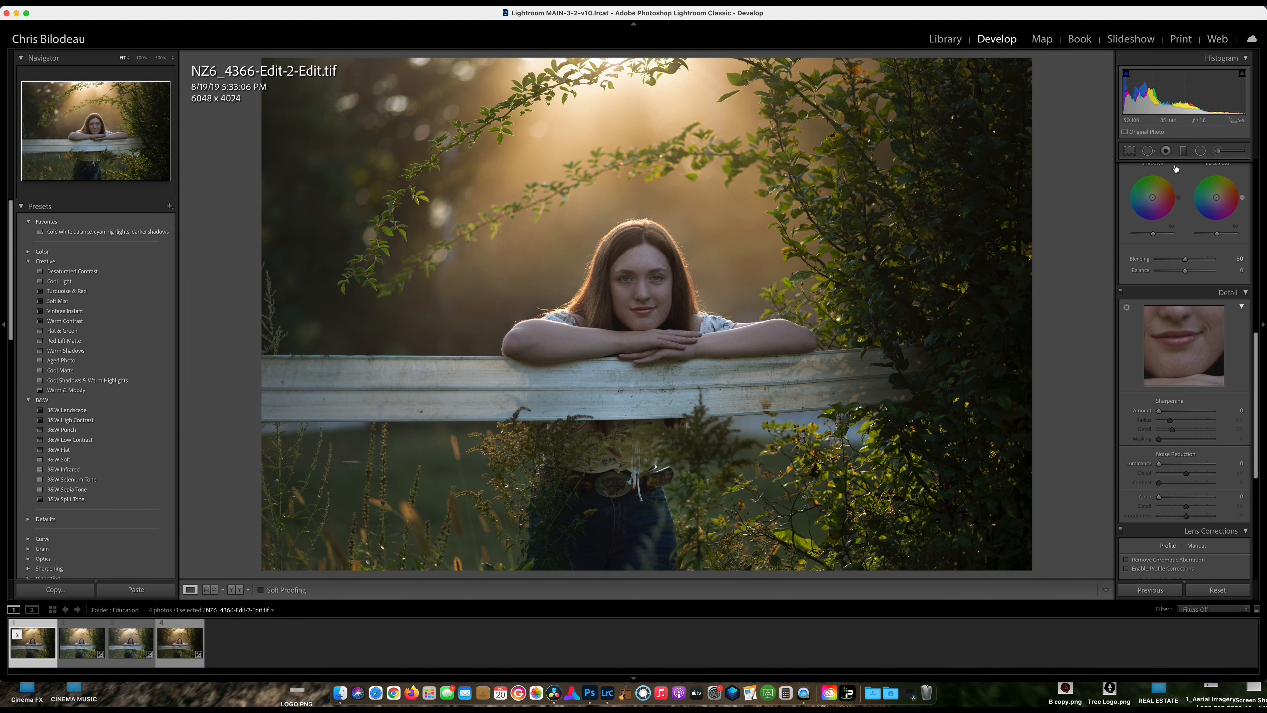
# Add a new adjustment brush mask on the face with exposure 1.22 and brush size 30.
pyautogui.click(1222, 151)
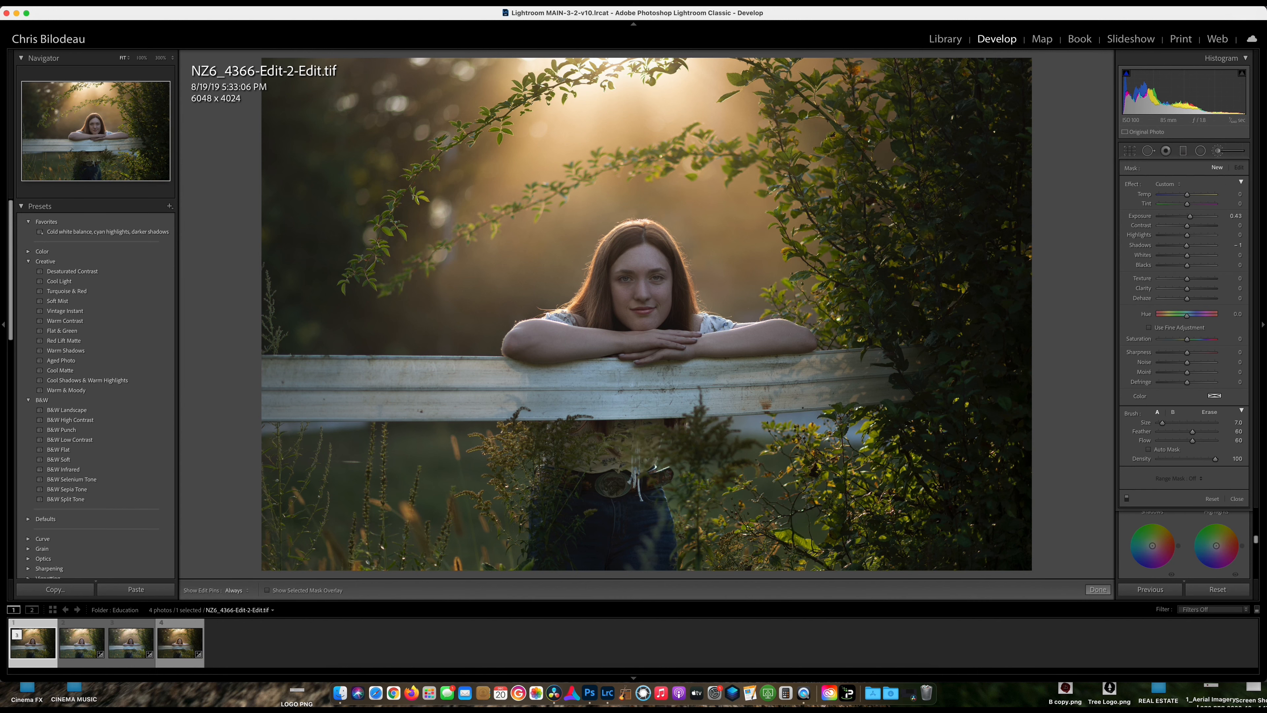
pyautogui.click(1196, 216)
pyautogui.scroll(10, 668, 307)
pyautogui.click(644, 294)
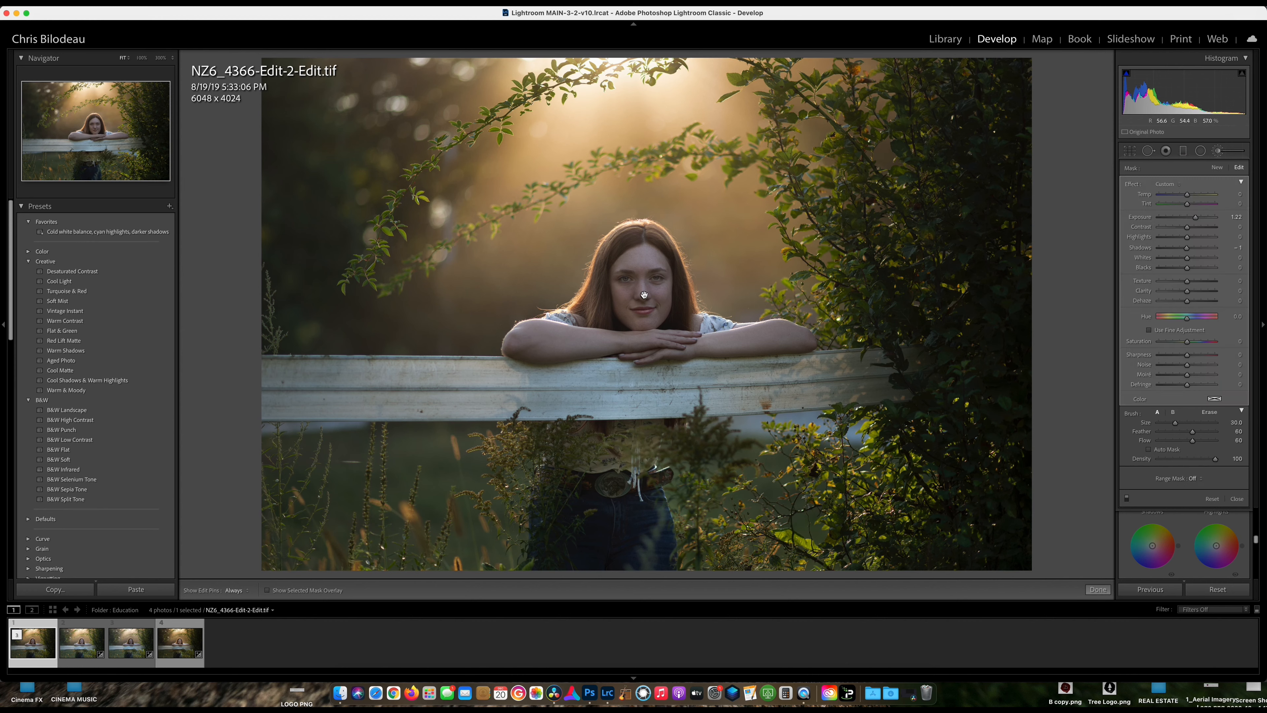
# Brush the brightening mask over the arms, shirt, jeans and hair edge, reducing the brush size to 18, 15 and 7 for smaller areas.
pyautogui.moveTo(643, 294); pyautogui.dragTo(570, 335)
pyautogui.scroll(-5, 567, 336)
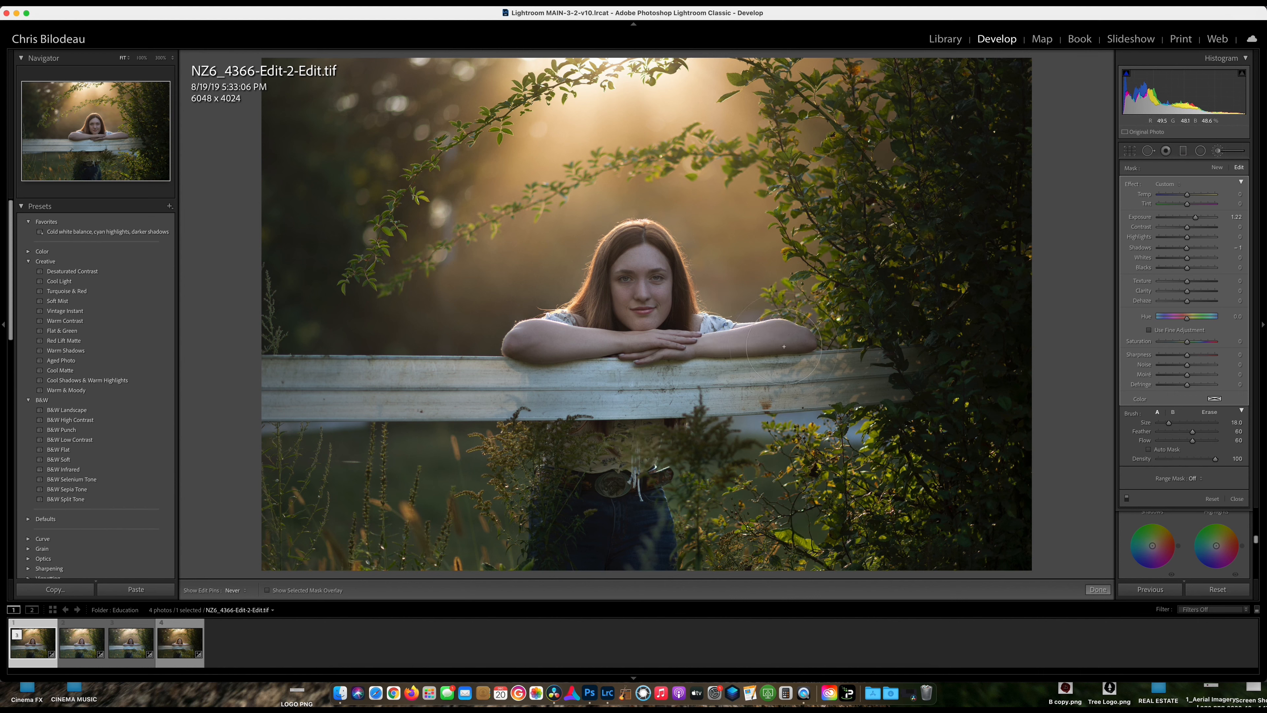
pyautogui.press('h')
pyautogui.press('h')
pyautogui.scroll(-2, 616, 269)
pyautogui.press('h')
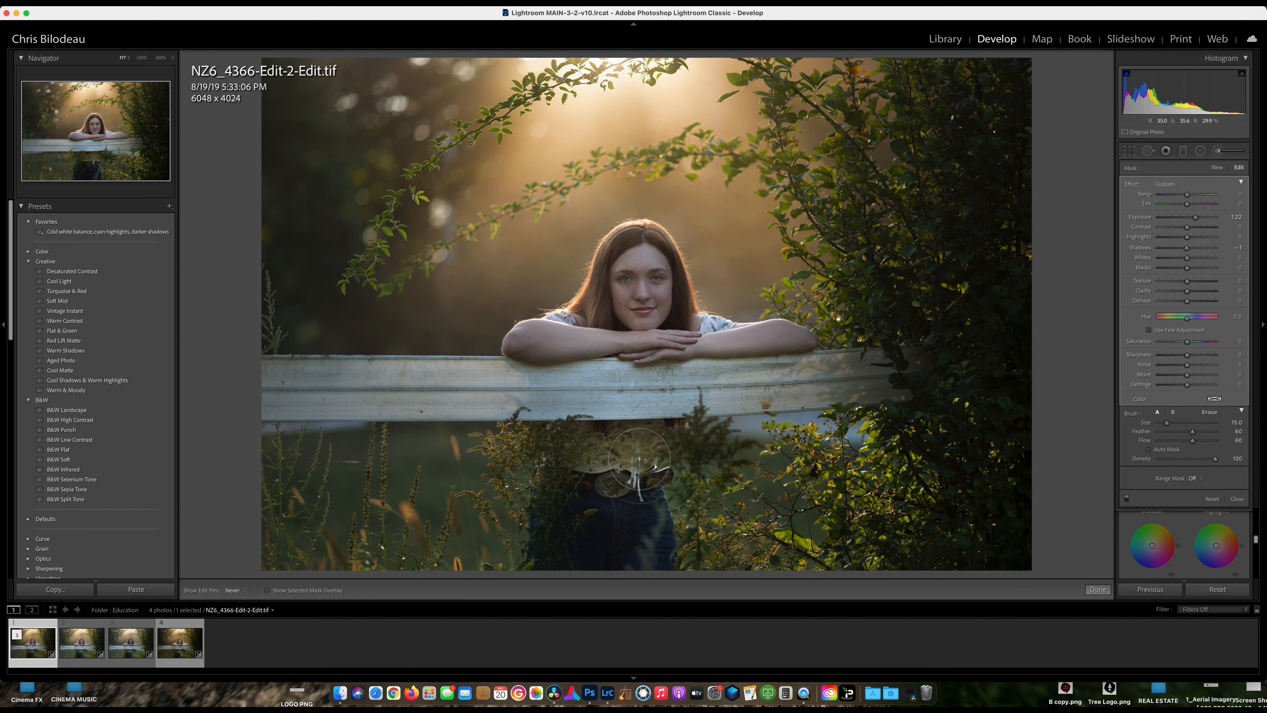
pyautogui.press('h')
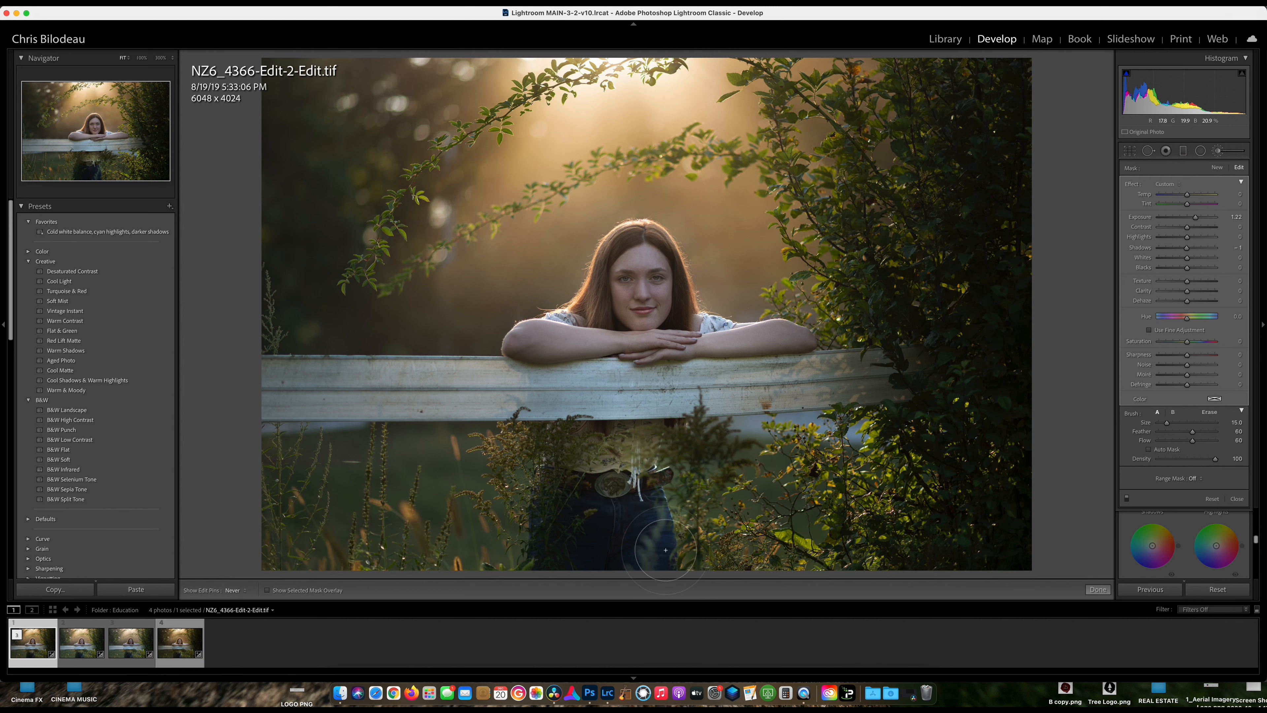
pyautogui.press('h')
pyautogui.scroll(-8, 635, 432)
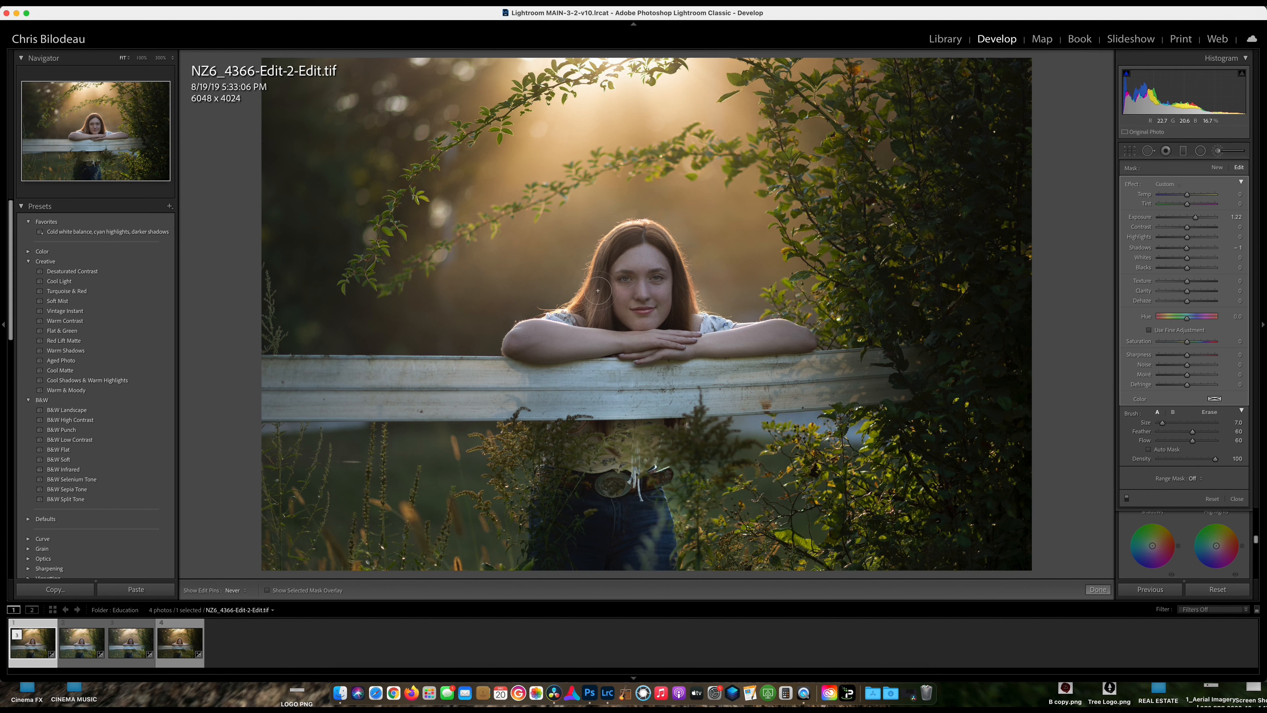
pyautogui.press('h')
pyautogui.scroll(5, 682, 334)
# Set the brightening mask's saturation to -10 and close the adjustment brush.
pyautogui.press('h')
pyautogui.moveTo(1187, 345)
pyautogui.mouseDown()
pyautogui.moveTo(1162, 344)
pyautogui.moveTo(1185, 348)
pyautogui.mouseUp()
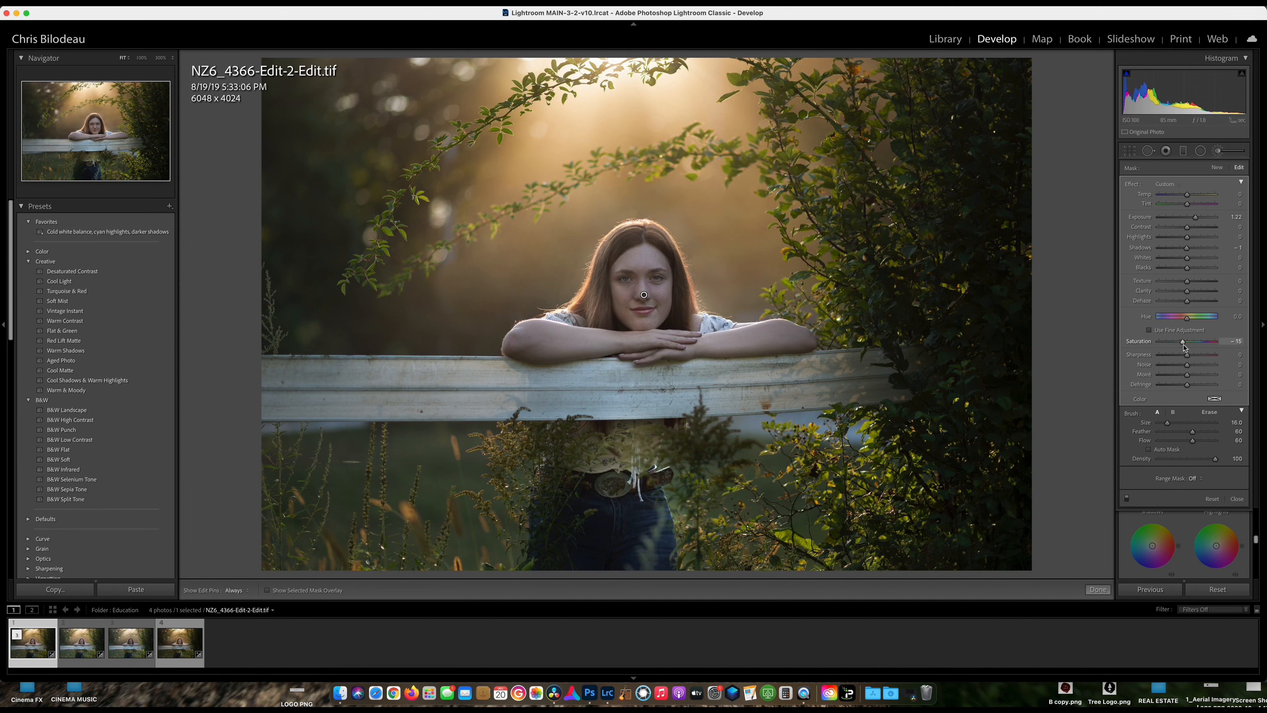
pyautogui.click(1217, 151)
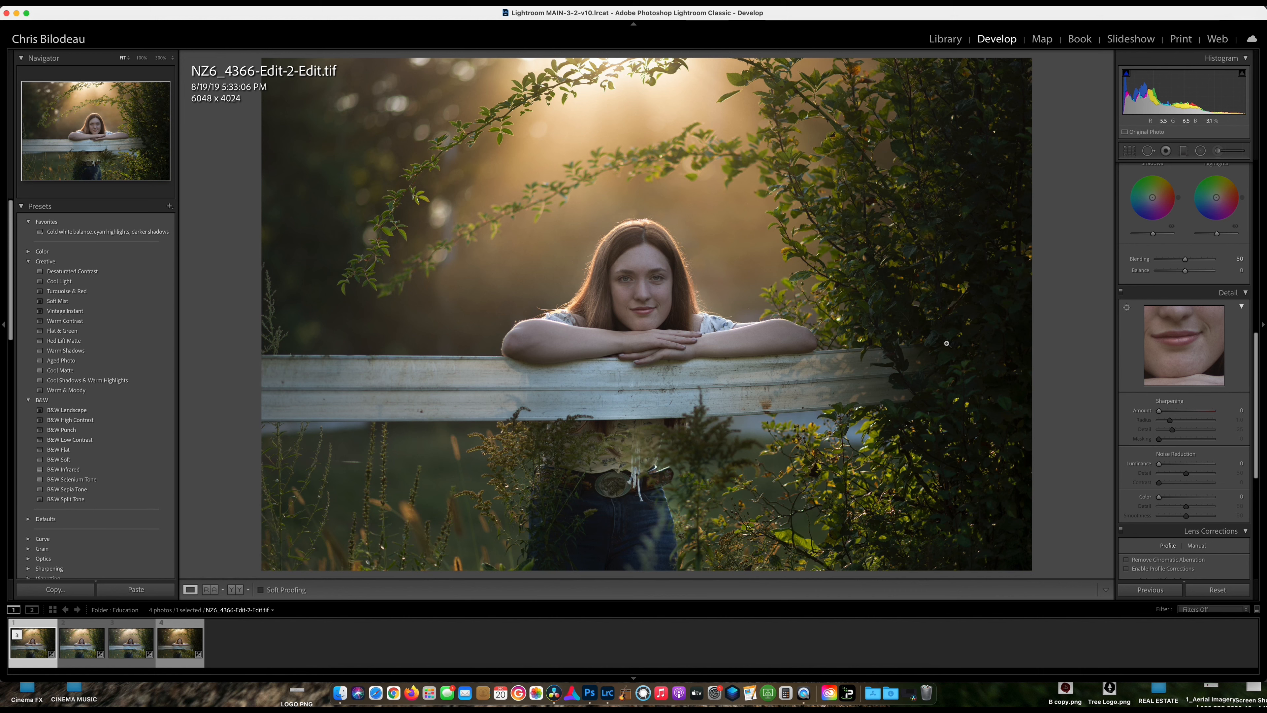
# Raise the whole photo's exposure to +0.30 in the basic tone settings.
pyautogui.scroll(10, 1184, 368)
pyautogui.scroll(-2, 1184, 368)
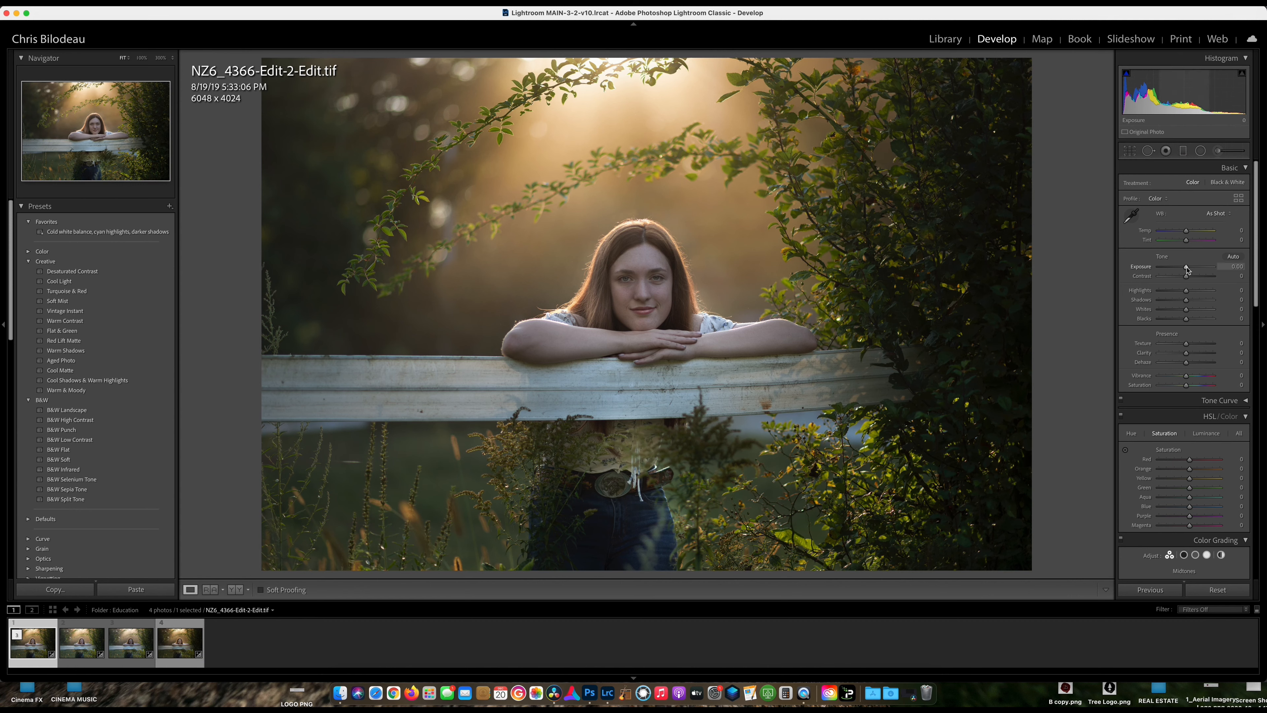
pyautogui.press('Up')
pyautogui.moveTo(1187, 268); pyautogui.dragTo(1188, 265)
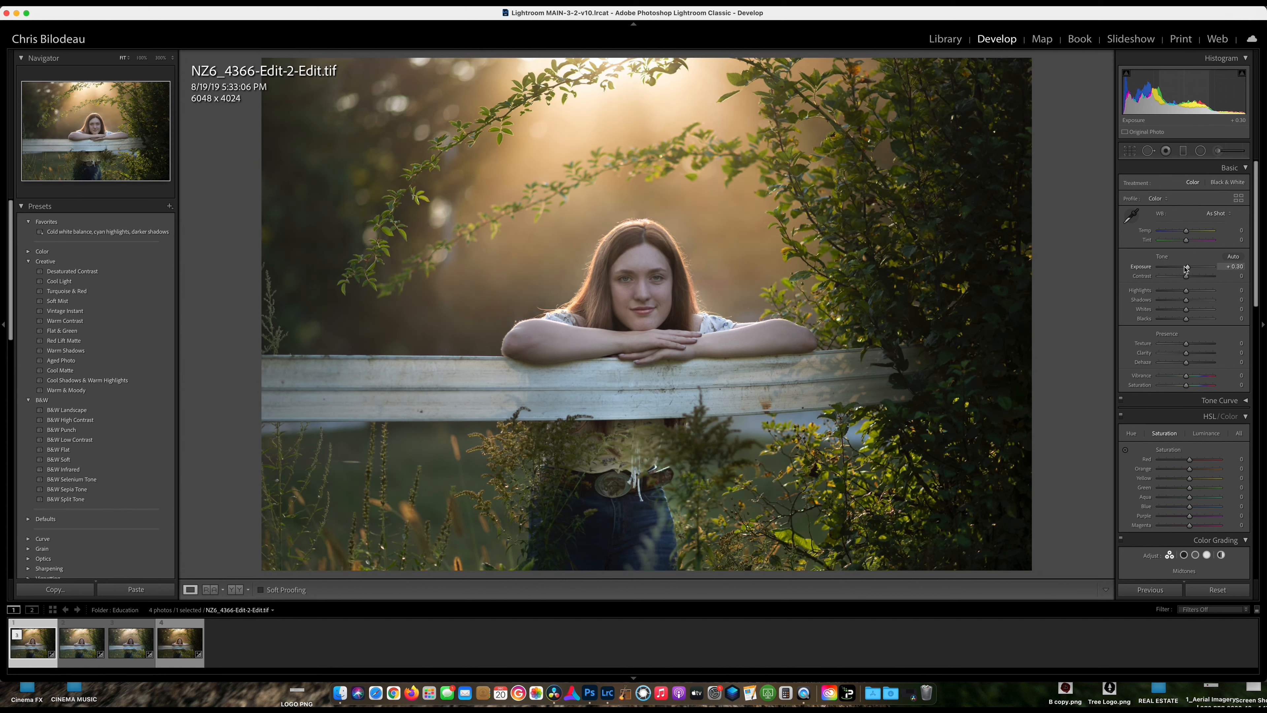